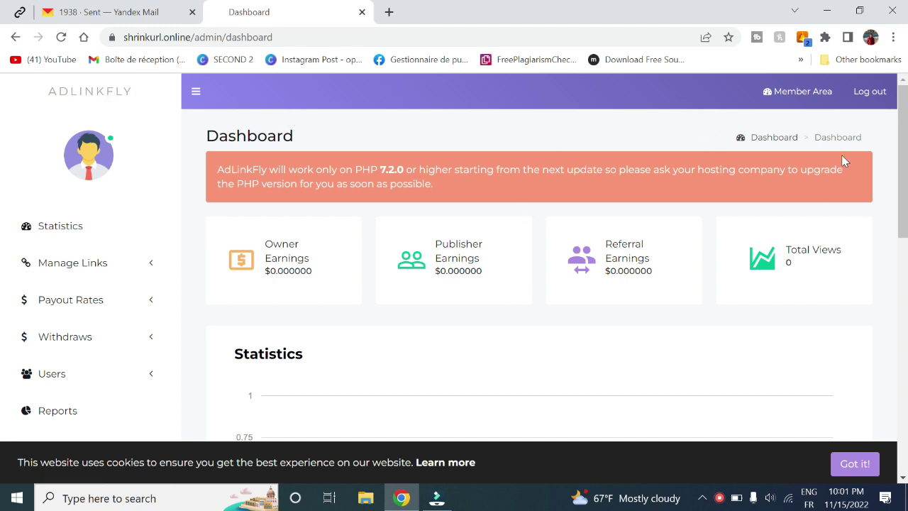
- Visit the member area dashboard, then return to the administration dashboard
left_click(809, 96)
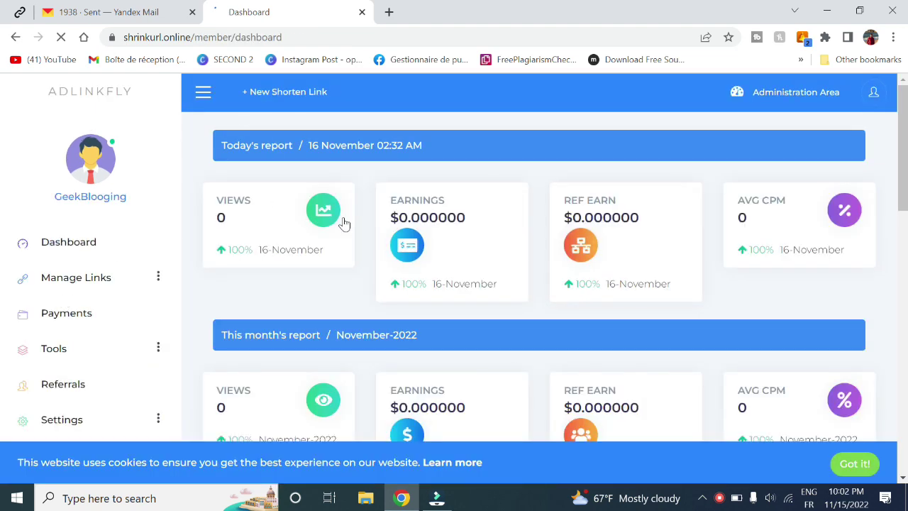
scroll(4, 142, "down", 2)
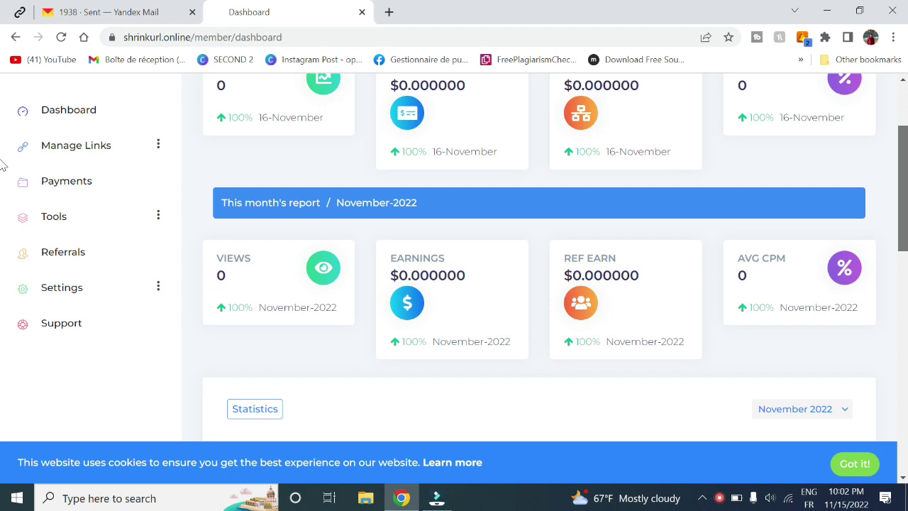
scroll(2, 142, "up", 3)
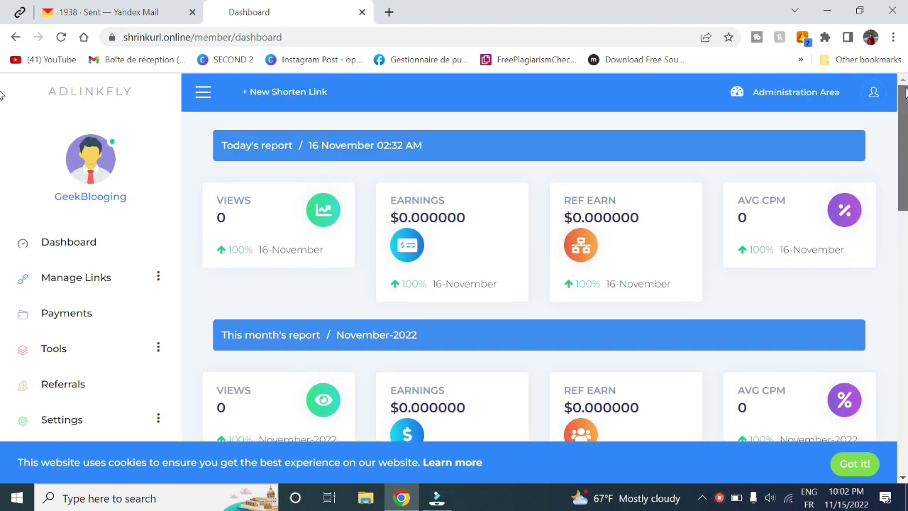
right_click(764, 106)
left_click(770, 97)
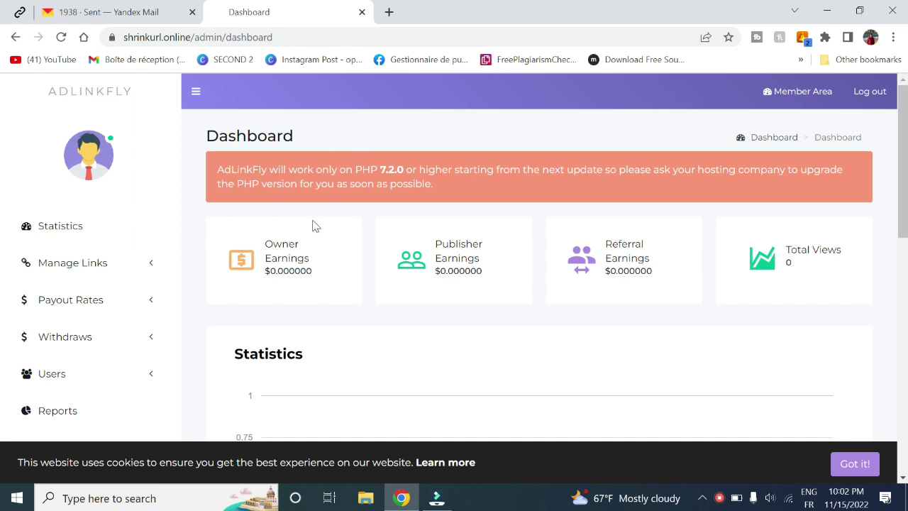
- Highlight the Owner, Publisher and Referral Earnings figures and the Total Views count
left_click_drag(273, 243, 305, 258)
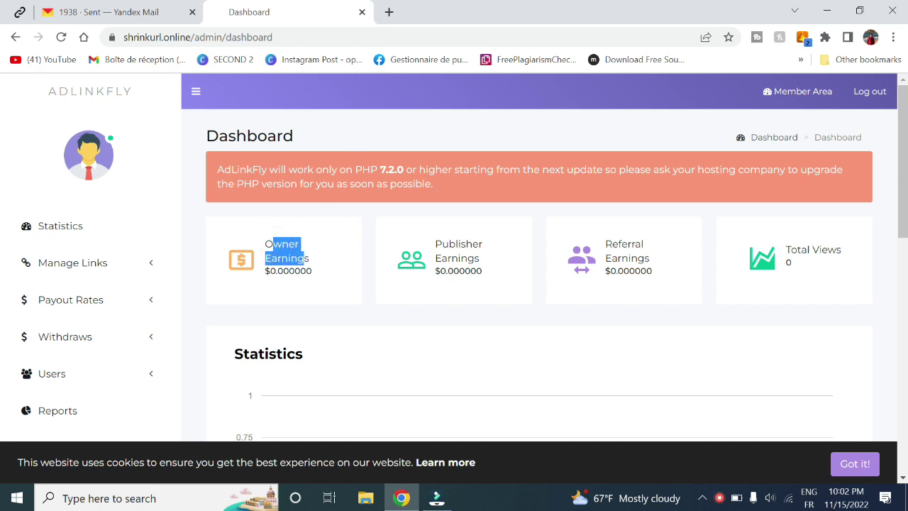
left_click(300, 258)
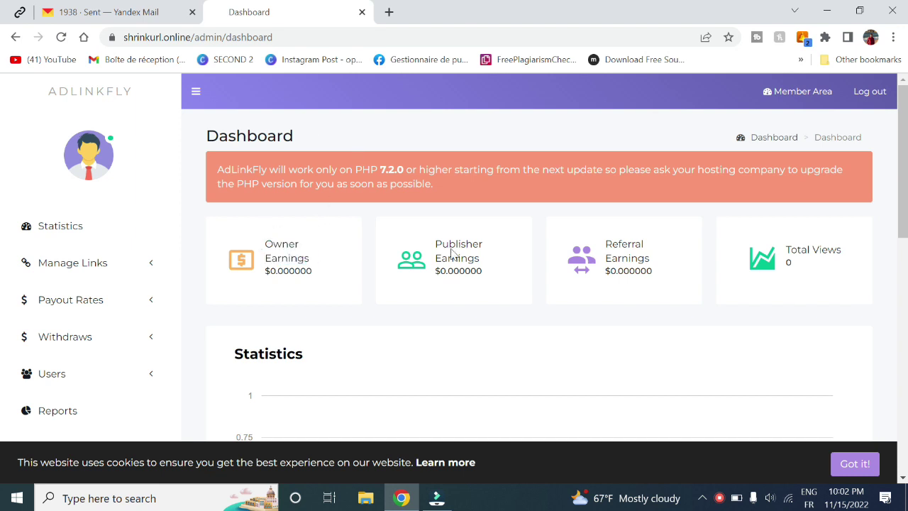
left_click_drag(435, 242, 487, 264)
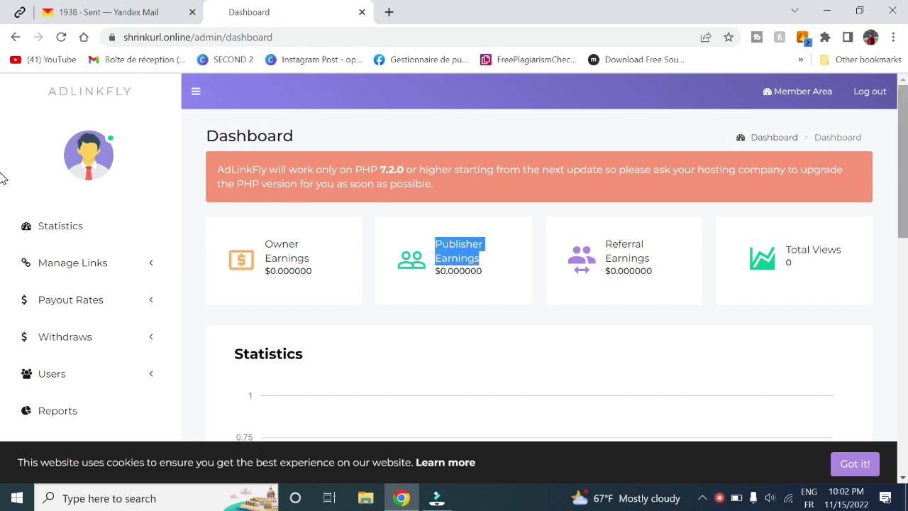
scroll(2, 177, "down", 2)
scroll(1, 177, "up", 1)
left_click_drag(612, 224, 646, 237)
left_click(659, 243)
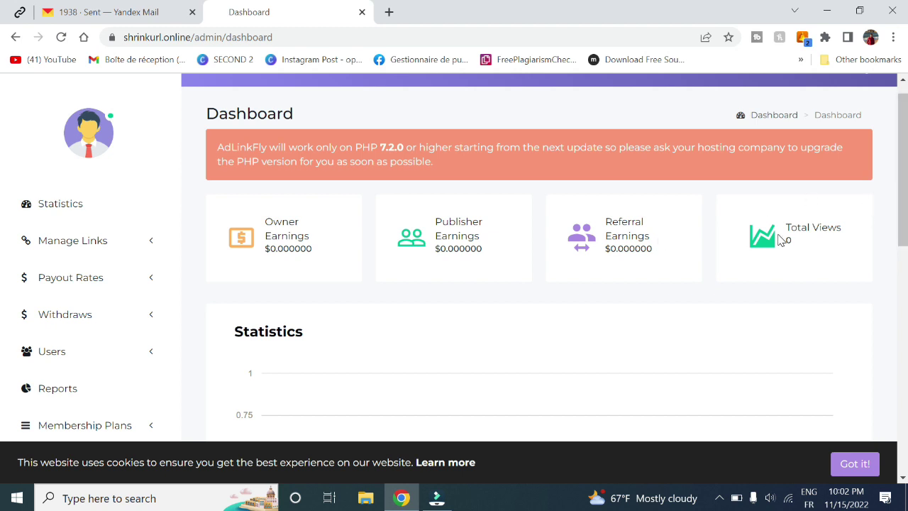
left_click_drag(789, 228, 810, 243)
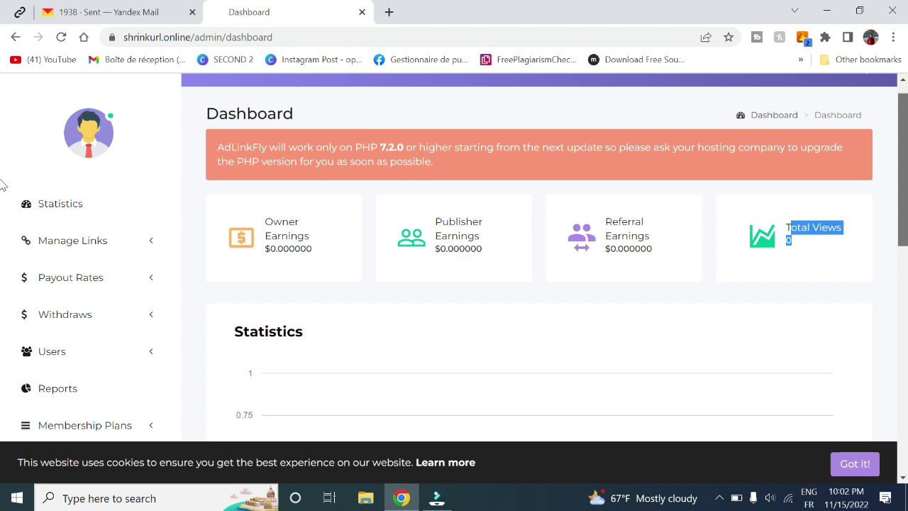
- Scroll through the November 2022 statistics and reports, then dismiss the cookie notice
scroll(5, 182, "down", 2)
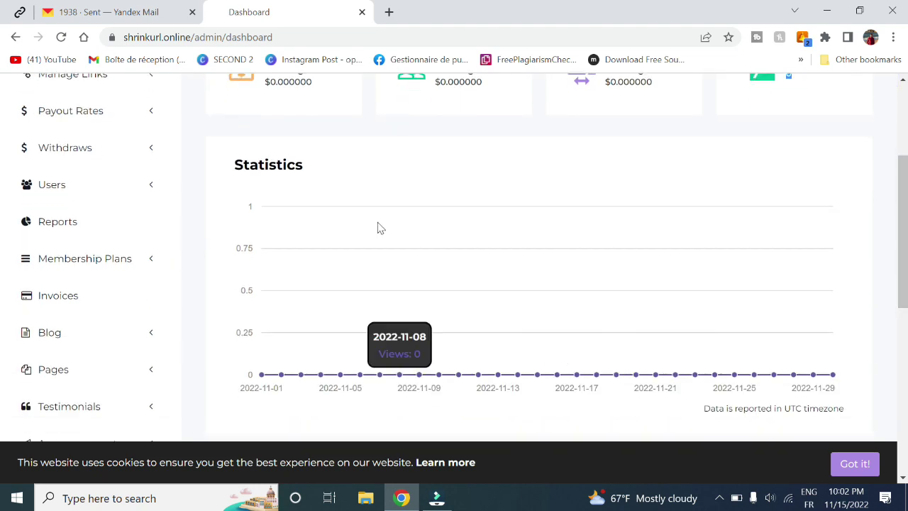
scroll(4, 300, "down", 4)
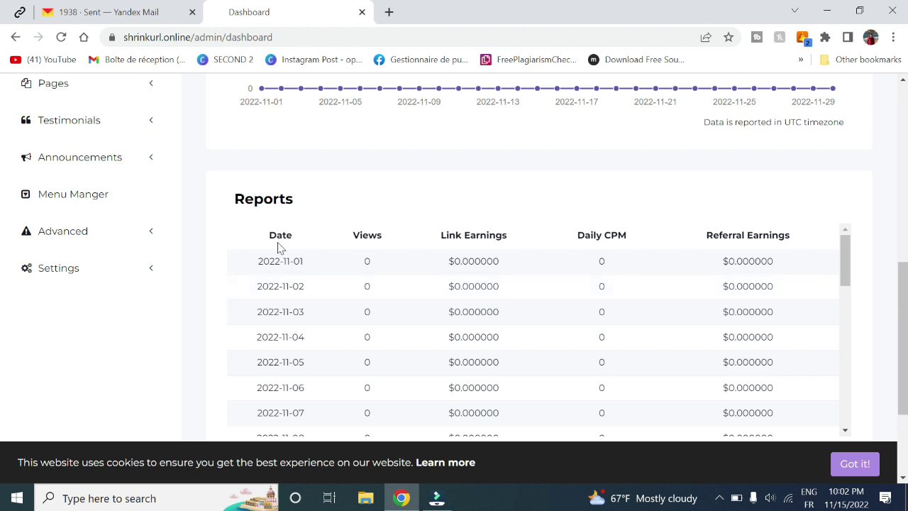
scroll(4, 348, "down", 3)
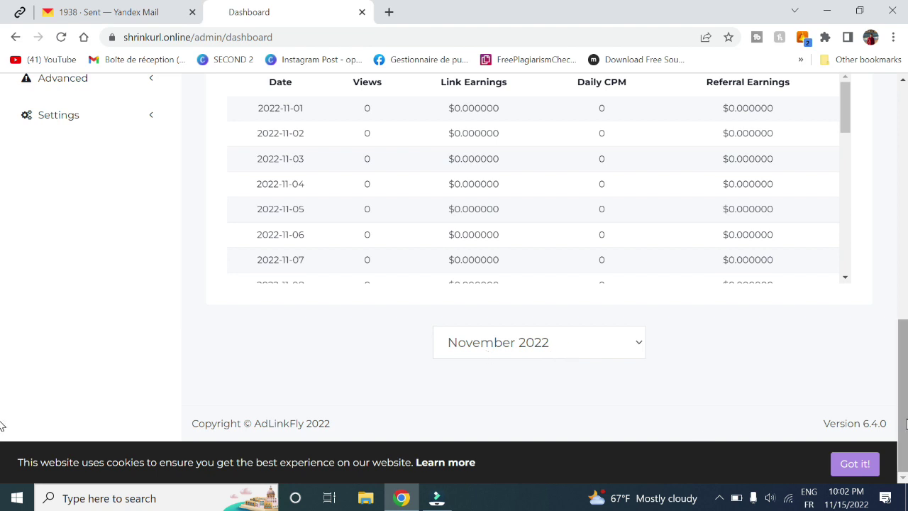
left_click(859, 464)
scroll(3, 426, "up", 10)
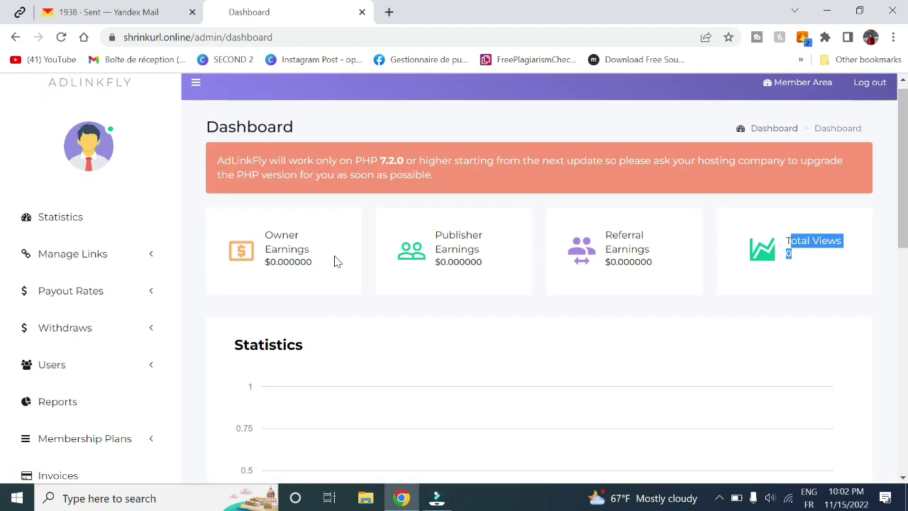
- Open All Links under Manage Links and scroll through the shortened links table
left_click(78, 265)
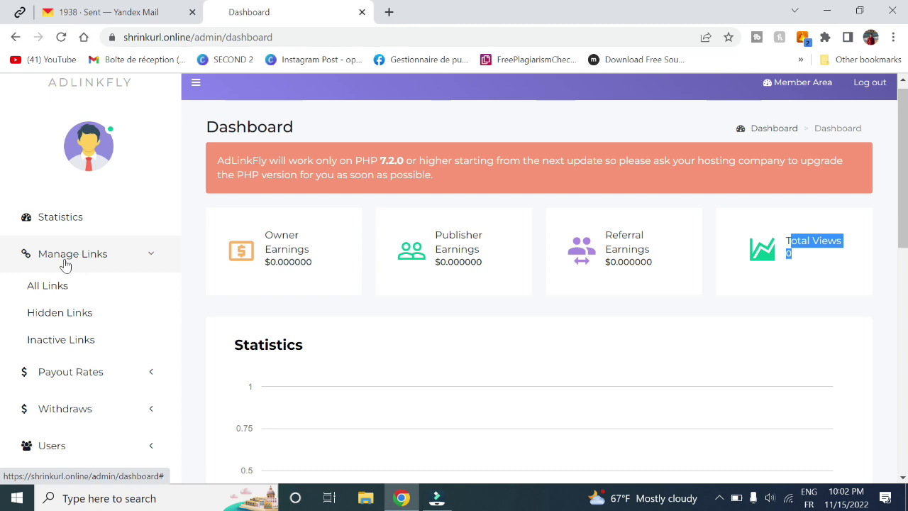
left_click(54, 286)
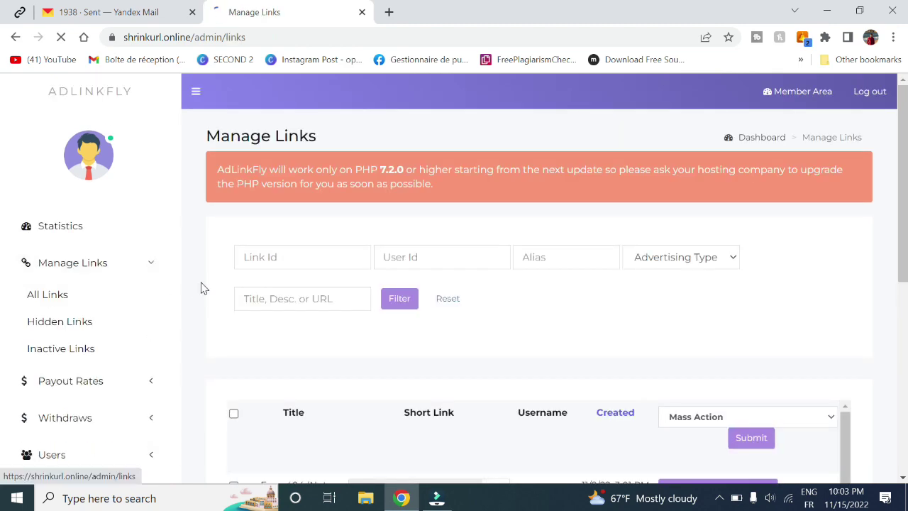
scroll(2, 284, "down", 3)
scroll(4, 298, "down", 1)
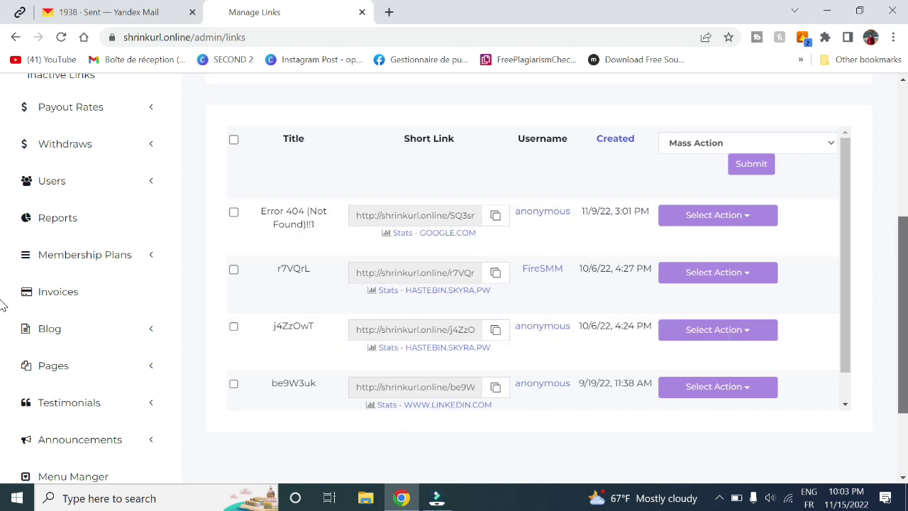
scroll(3, 305, "up", 2)
scroll(588, 224, "down", 2)
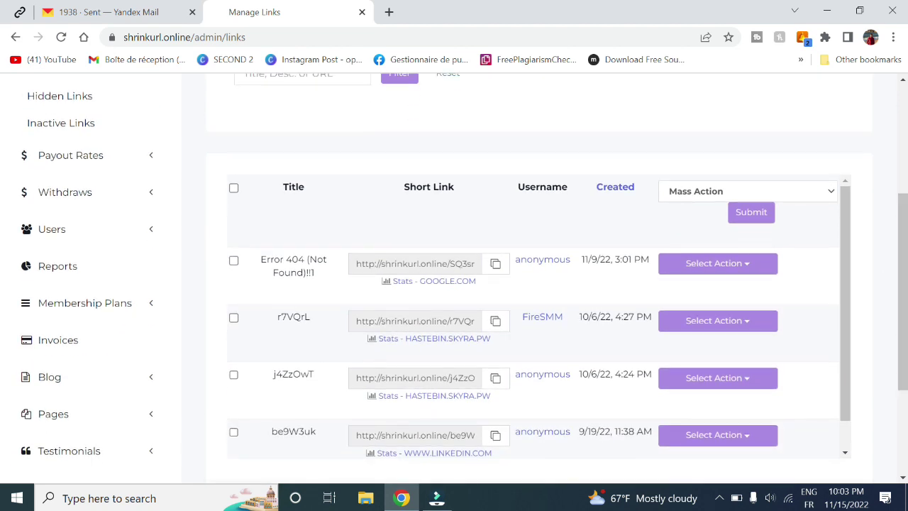
- Highlight the Username column heading and check the first link's Select Action choices
left_click_drag(567, 187, 526, 186)
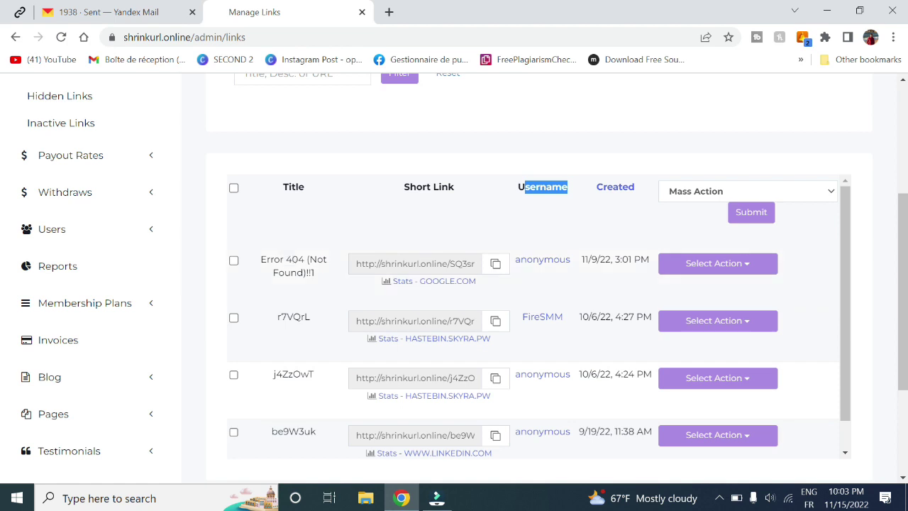
left_click(713, 268)
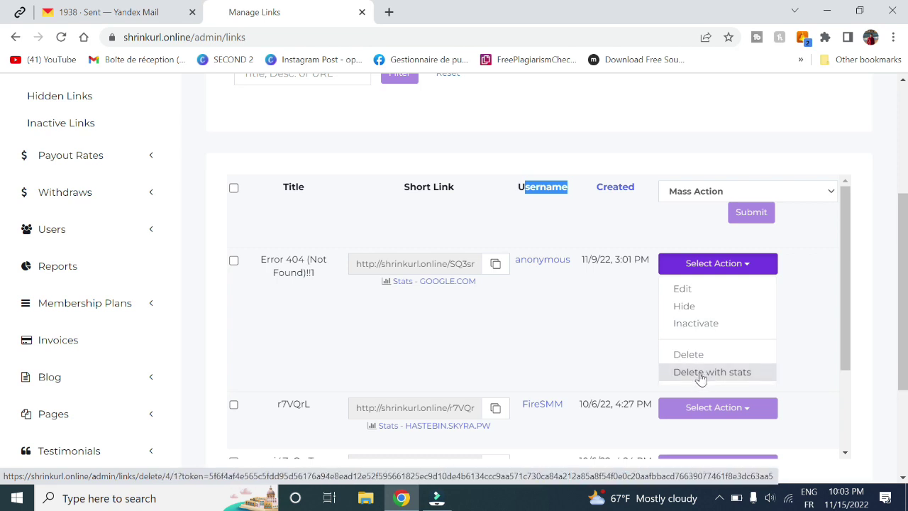
left_click(742, 270)
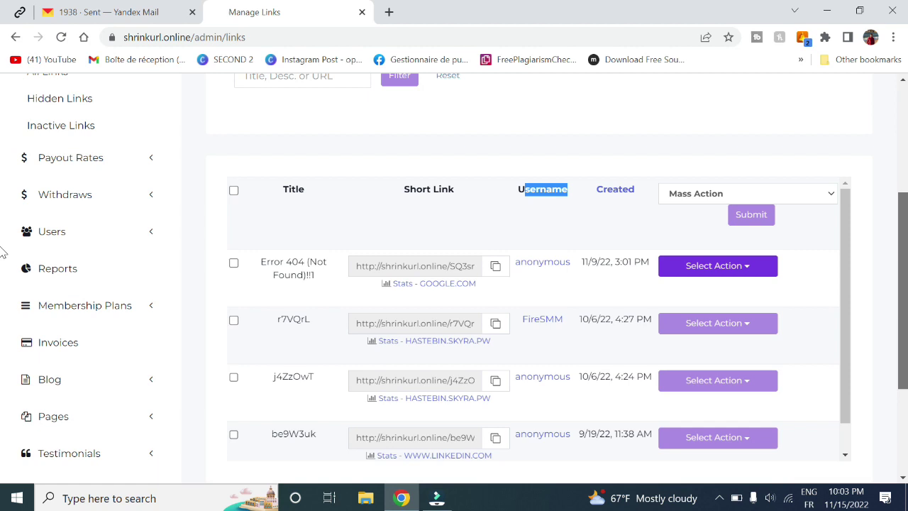
scroll(3, 227, "up", 3)
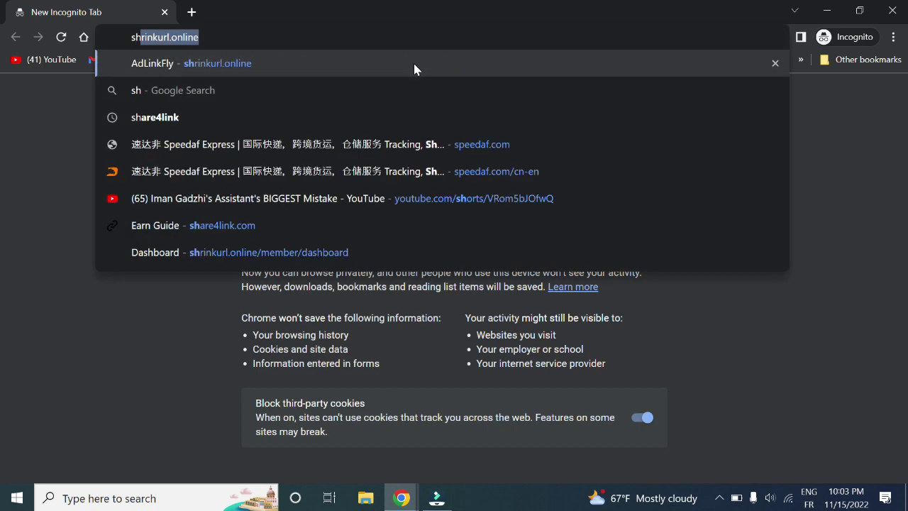
key("Return")
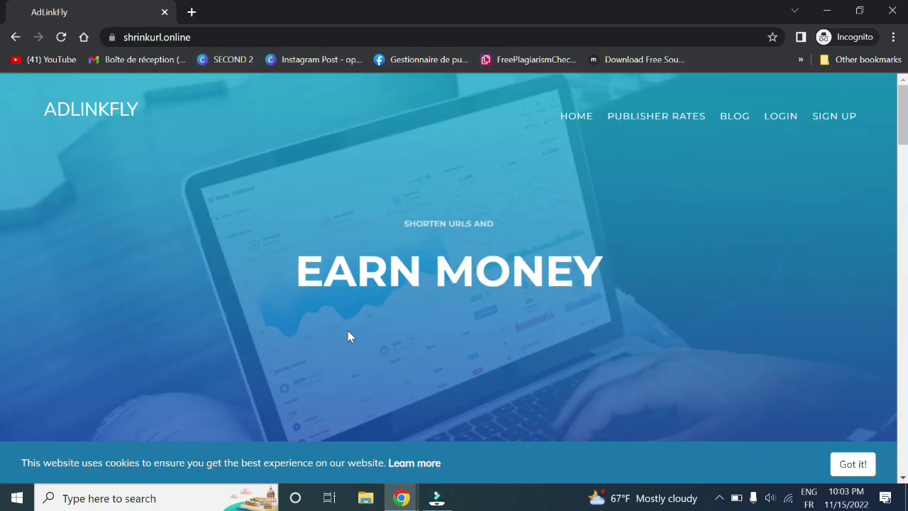
left_click(337, 341)
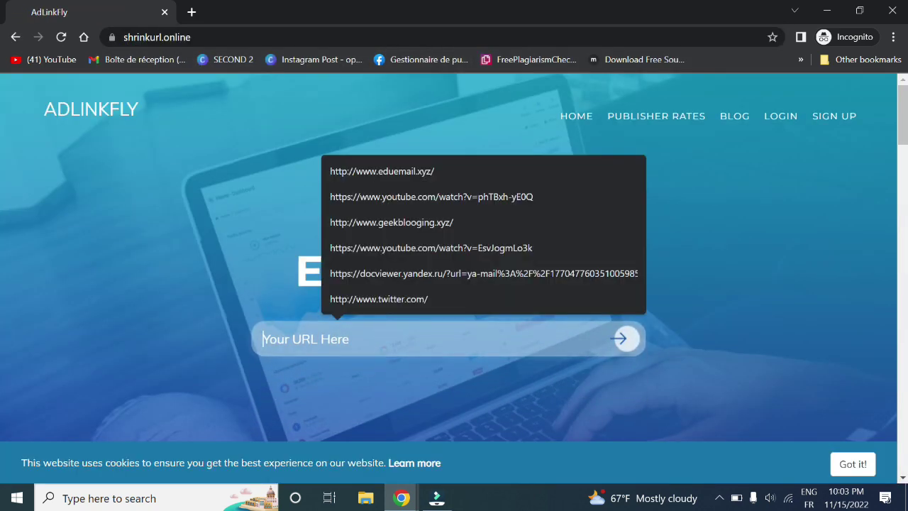
left_click(399, 223)
right_click(630, 344)
left_click(623, 342)
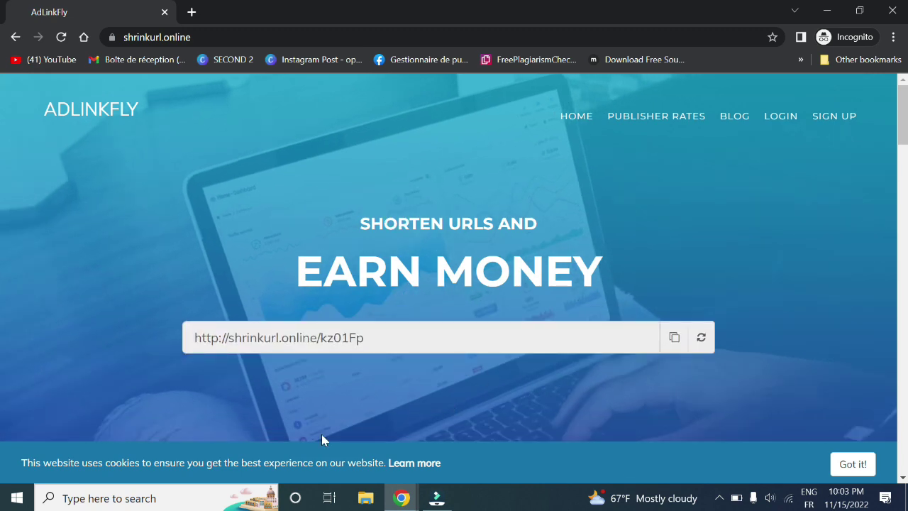
mouse_move(401, 498)
left_click(329, 444)
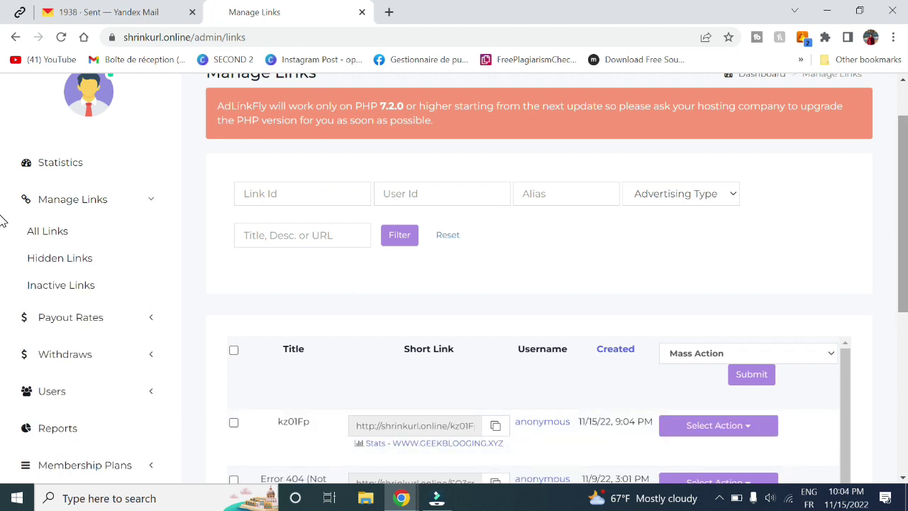
- Copy the kz01Fp short link and hide it via its Select Action menu
scroll(4, 297, "down", 2)
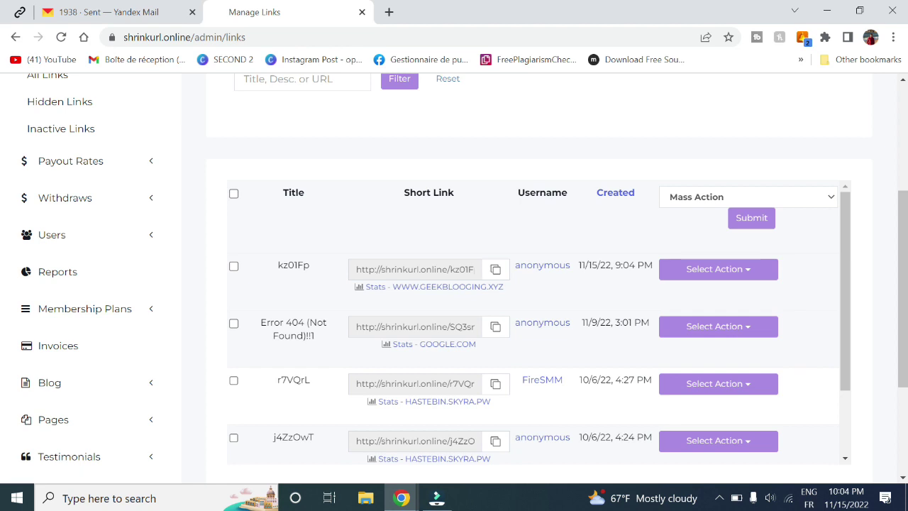
left_click(495, 270)
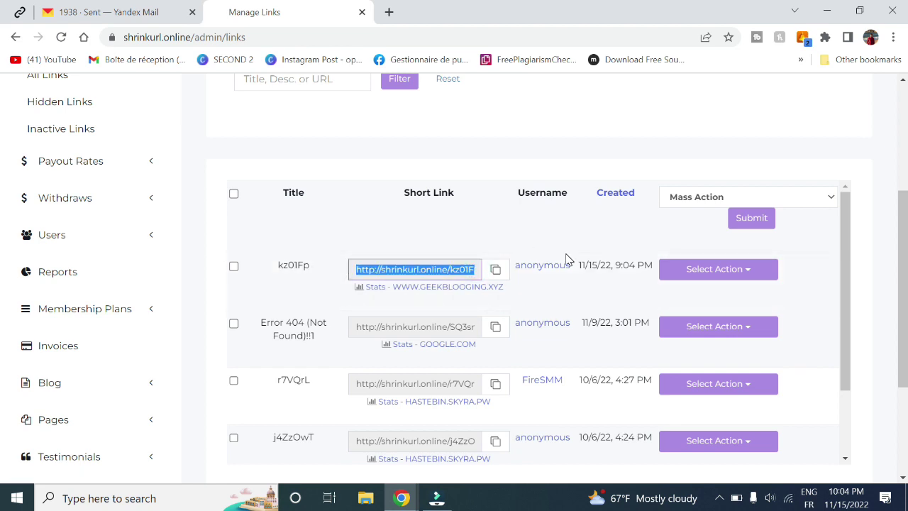
left_click(688, 269)
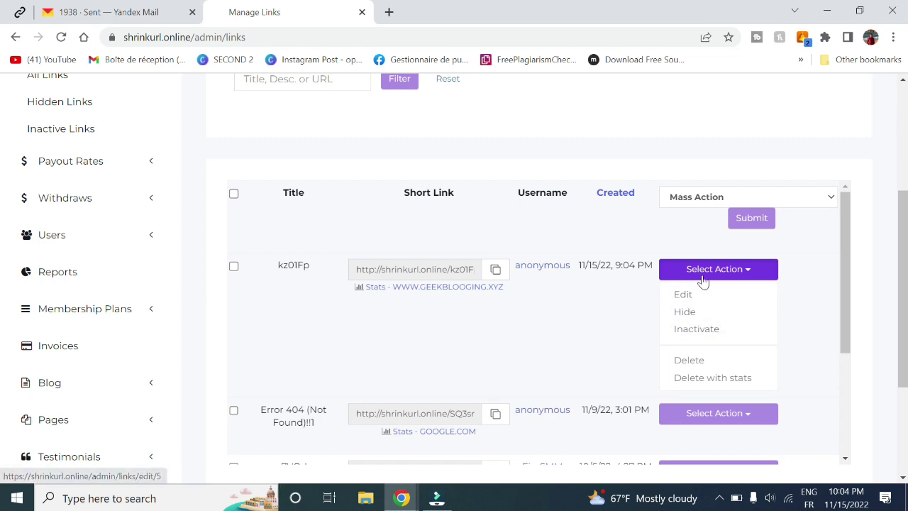
left_click(694, 317)
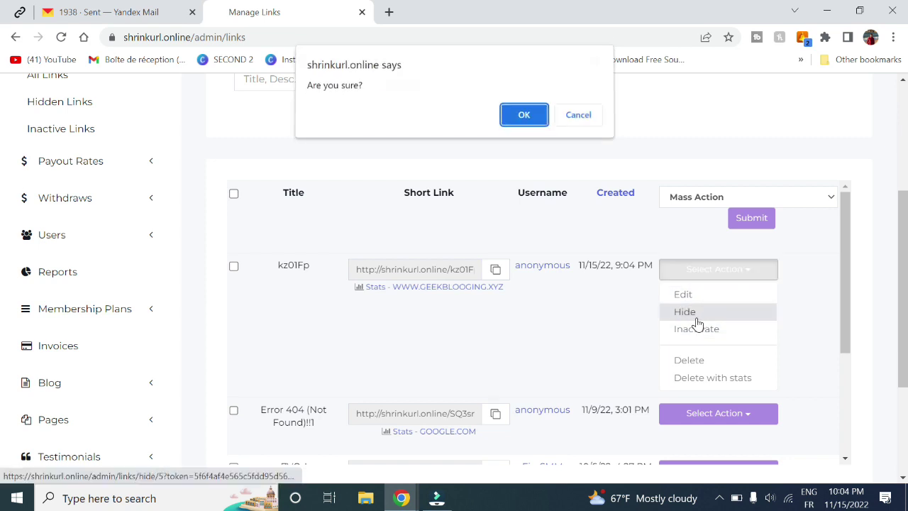
left_click(524, 118)
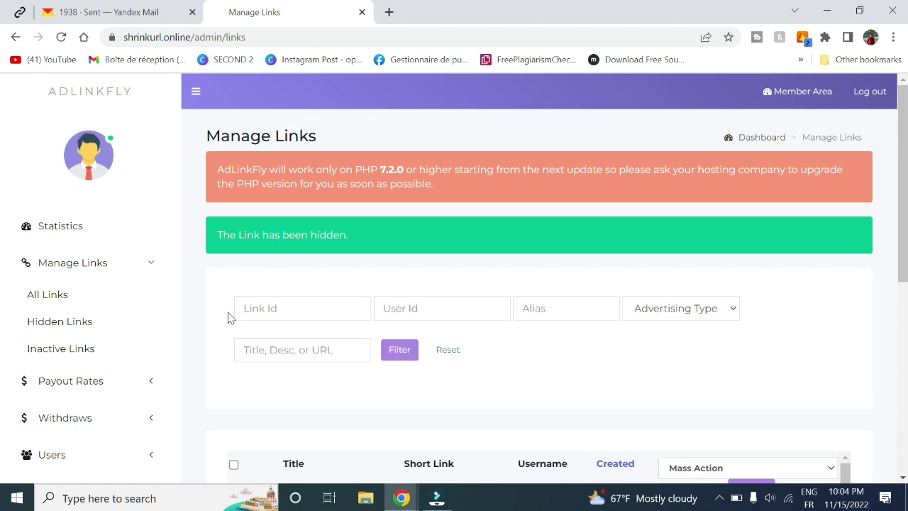
- Check the Hidden Links list, which shows only kz01Fp
left_click(41, 323)
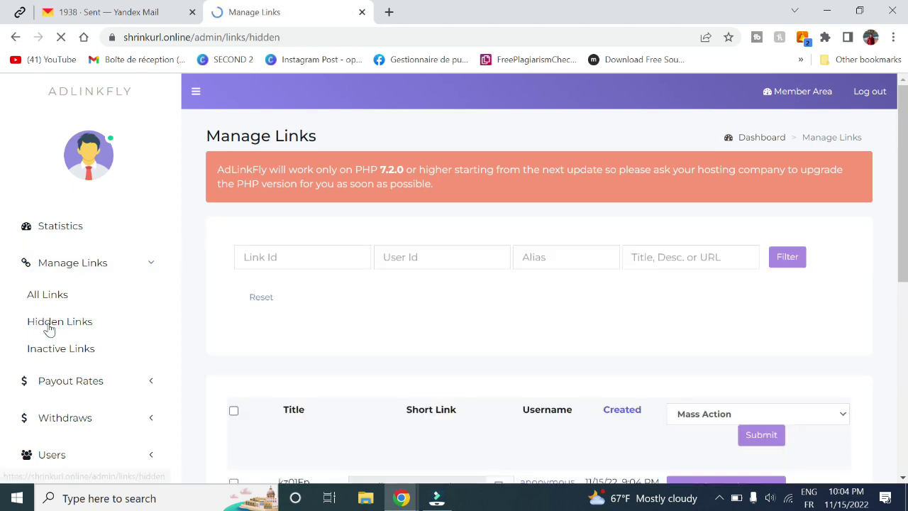
scroll(450, 397, "down", 3)
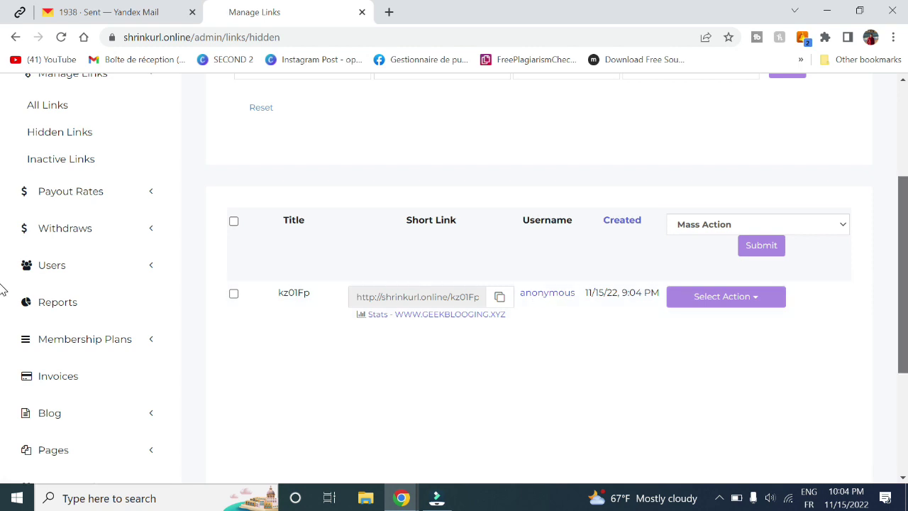
scroll(1, 284, "up", 3)
scroll(3, 223, "down", 1)
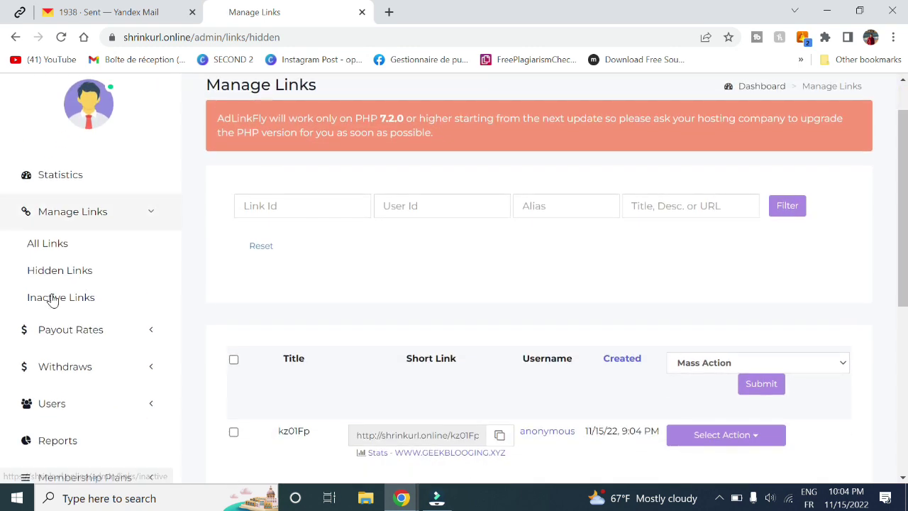
- Open Inactive Links and scroll through its empty list
left_click(51, 298)
scroll(523, 372, "down", 2)
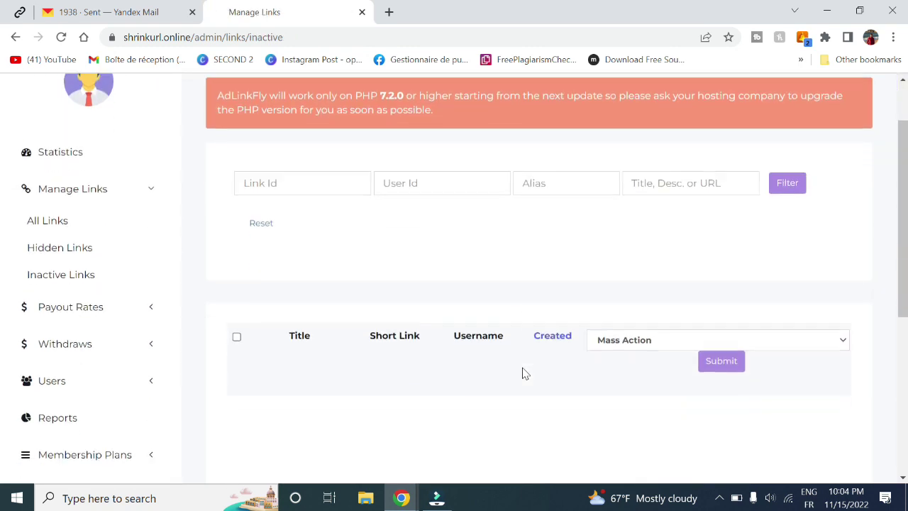
scroll(2, 274, "up", 2)
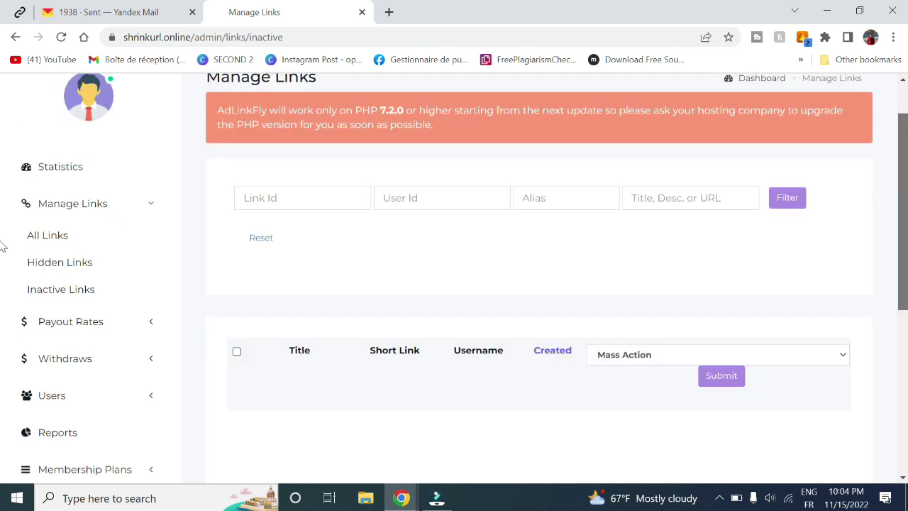
scroll(5, 269, "down", 2)
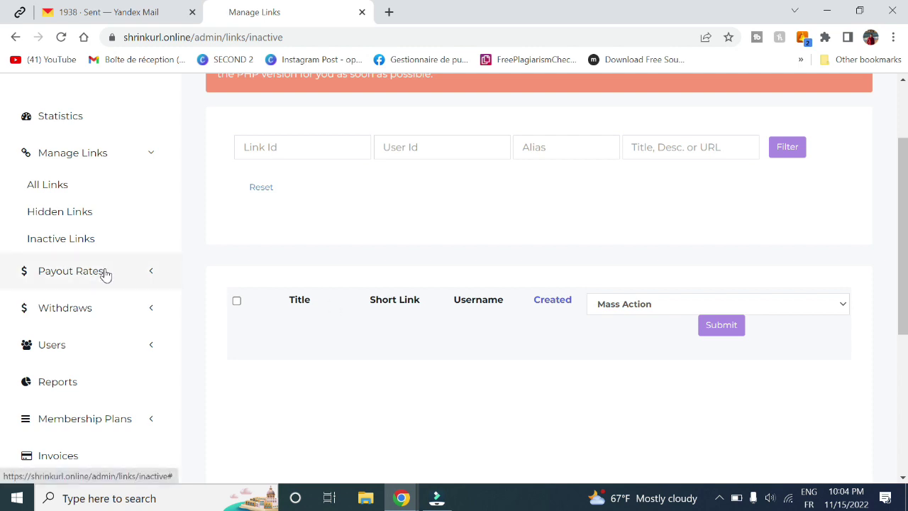
- Open Payout Rates > Interstitial and scroll the settings page
left_click(106, 271)
left_click(63, 226)
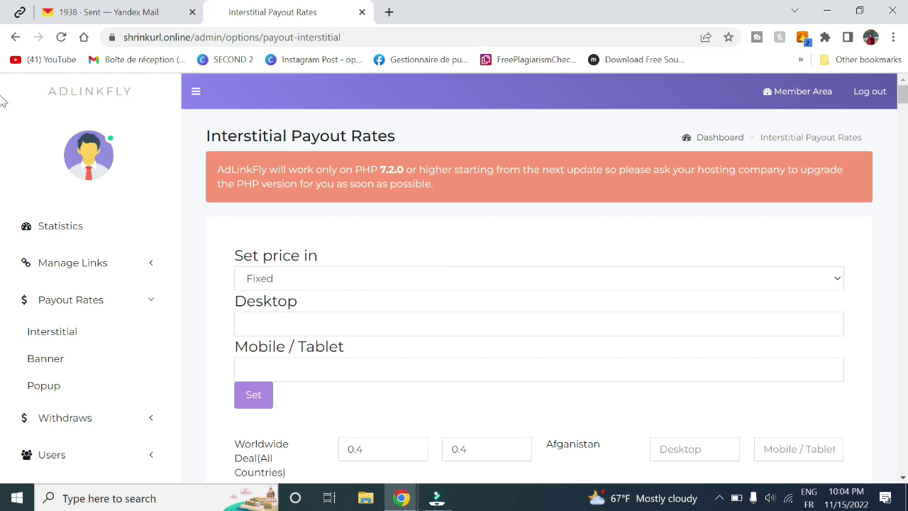
scroll(3, 99, "down", 5)
scroll(2, 103, "up", 5)
scroll(2, 99, "down", 3)
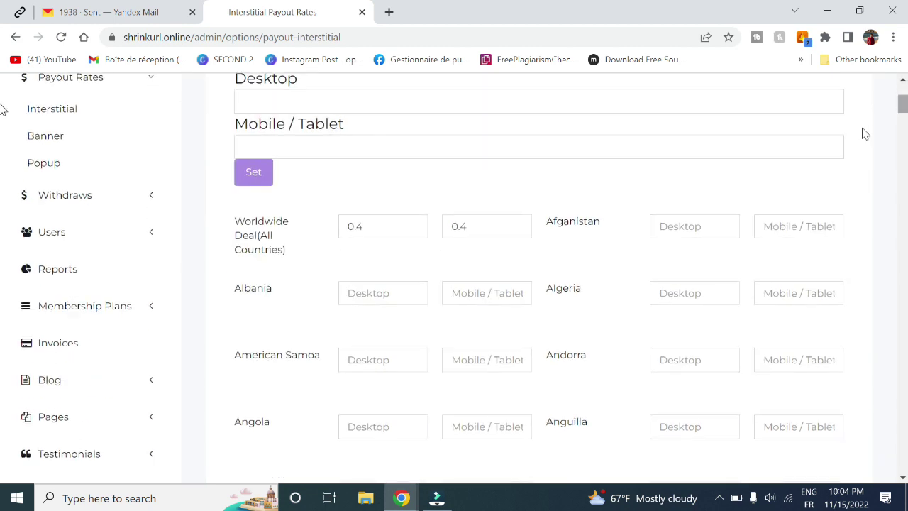
- Inspect the Worldwide Deal desktop rate of 0.4 and the empty Albania desktop field
double_click(369, 226)
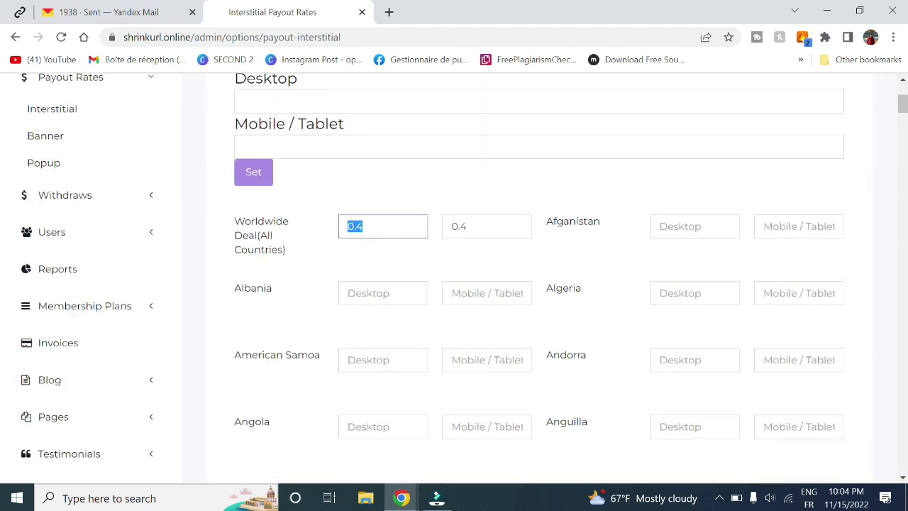
left_click(258, 231)
double_click(390, 221)
scroll(3, 104, "up", 3)
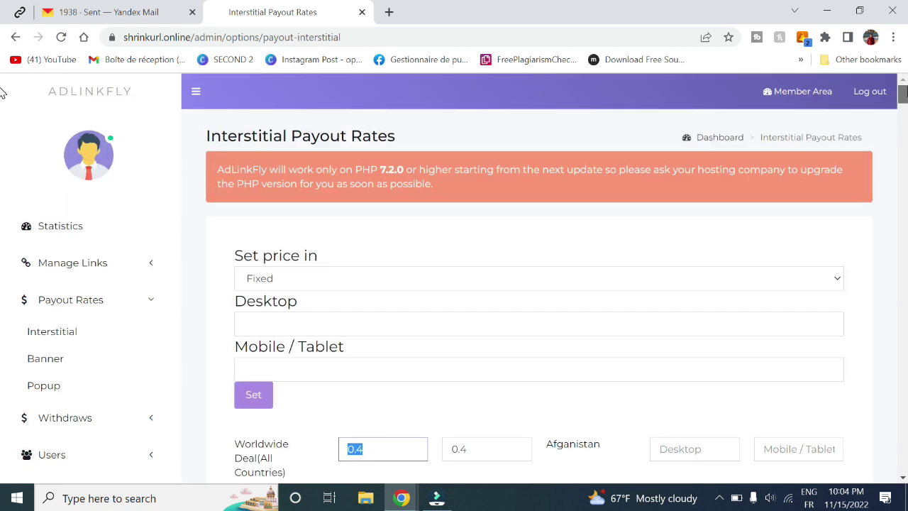
scroll(2, 104, "down", 3)
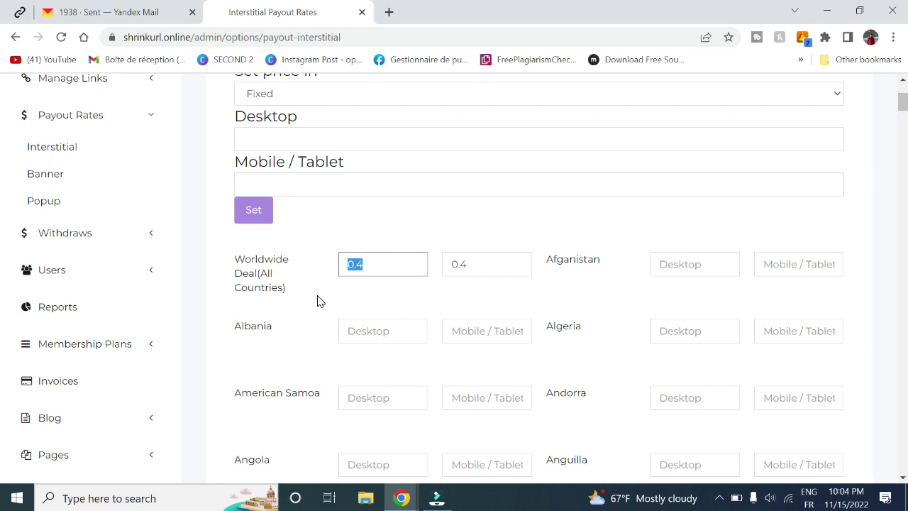
scroll(3, 124, "down", 3)
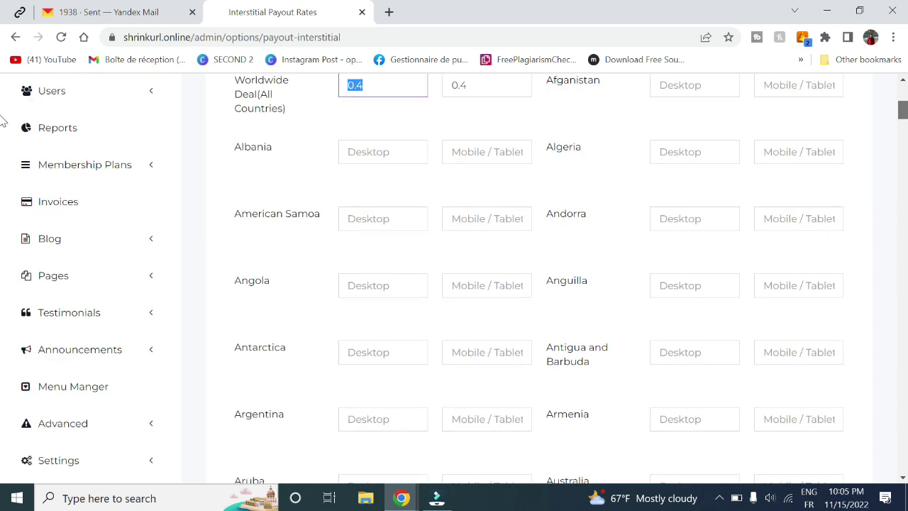
scroll(557, 211, "up", 2)
left_click(376, 271)
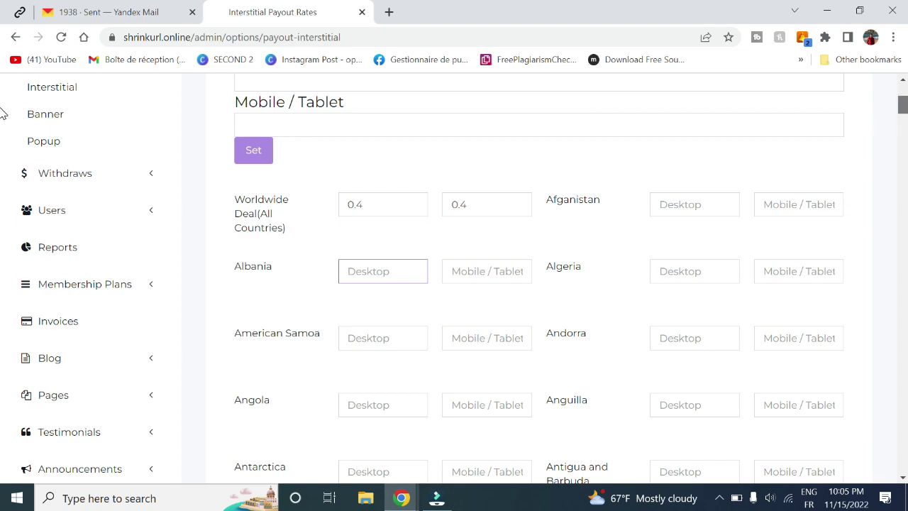
- Scroll through the per-country rate fields down to Save and back up
scroll(2, 154, "down", 12)
scroll(3, 155, "down", 18)
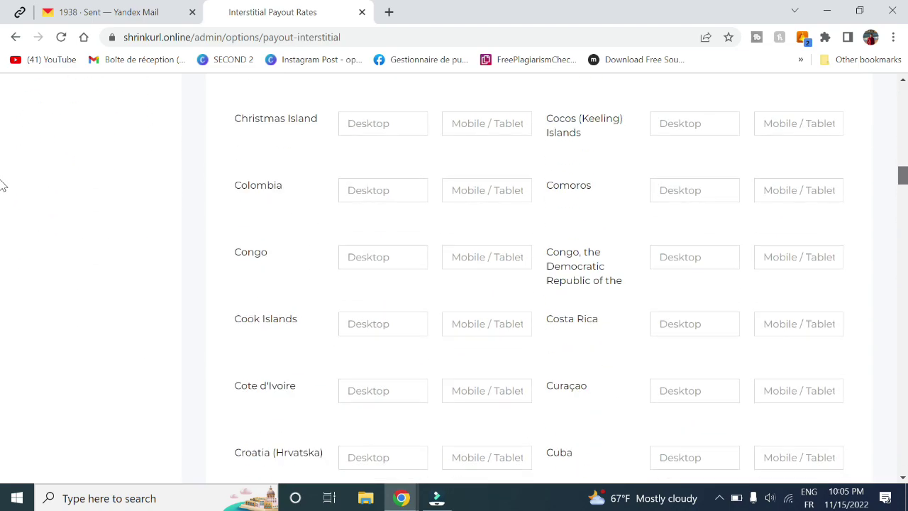
scroll(2, 215, "down", 18)
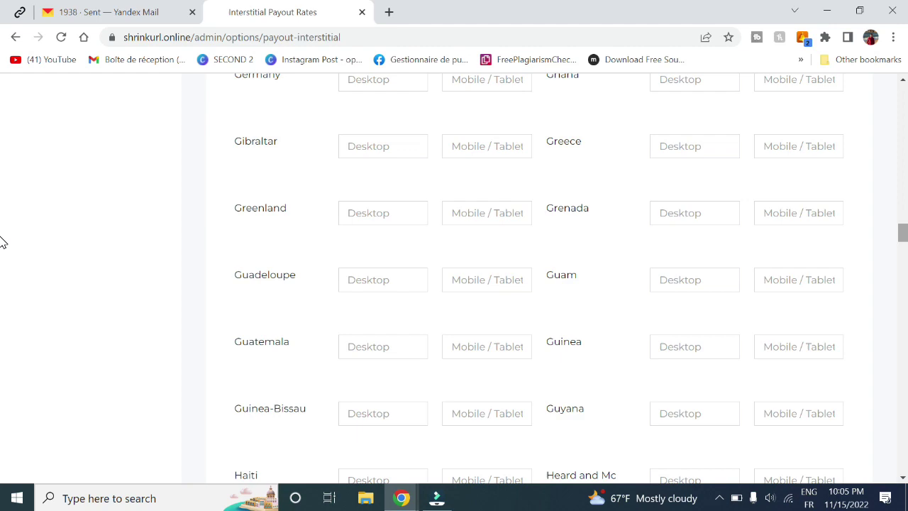
scroll(2, 320, "down", 20)
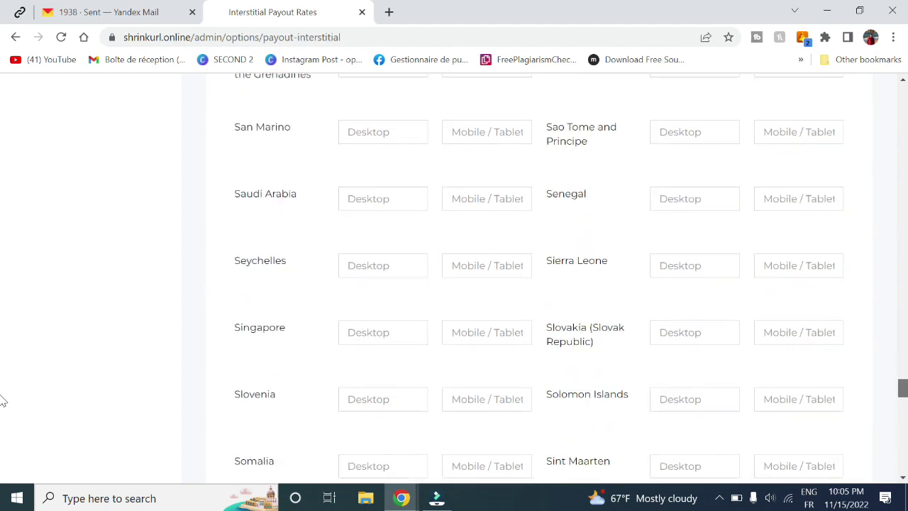
scroll(2, 472, "down", 5)
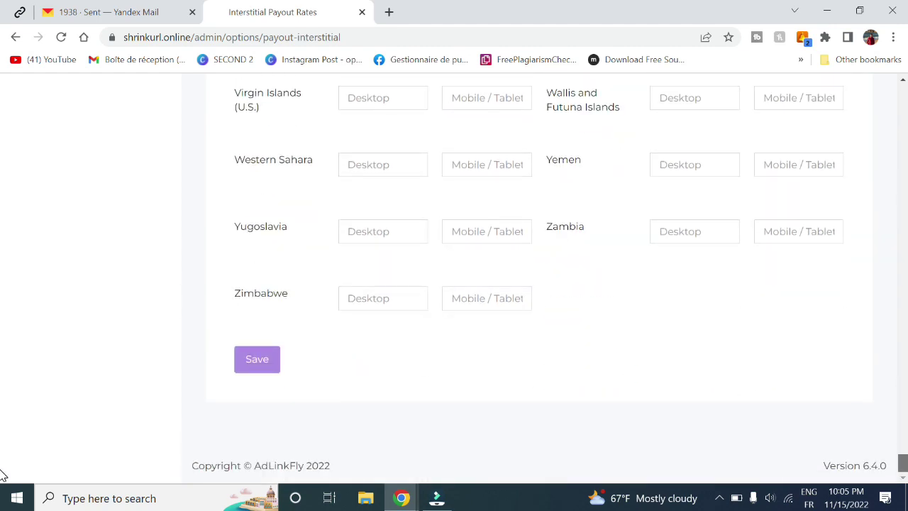
scroll(3, 342, "up", 20)
scroll(2, 215, "up", 20)
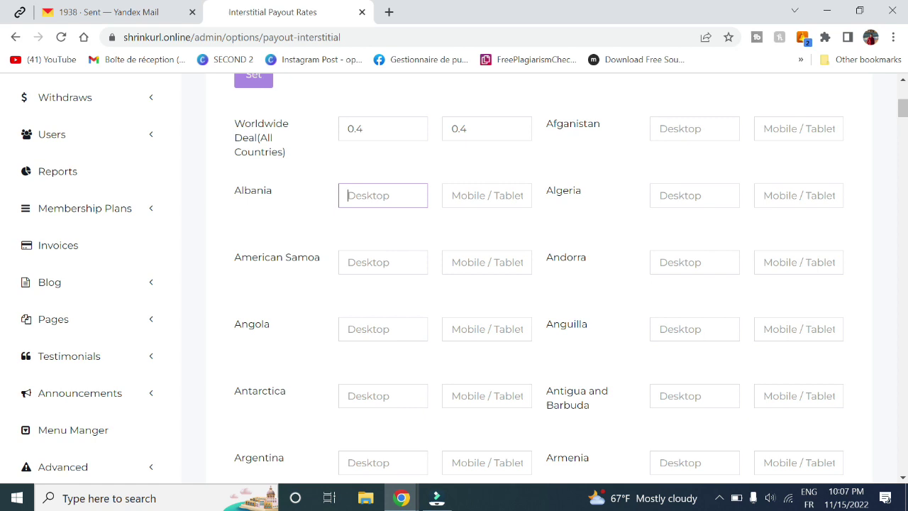
- Search the page for 'unite' and set both United States rates to 2,5
key("ctrl+f")
type("unite")
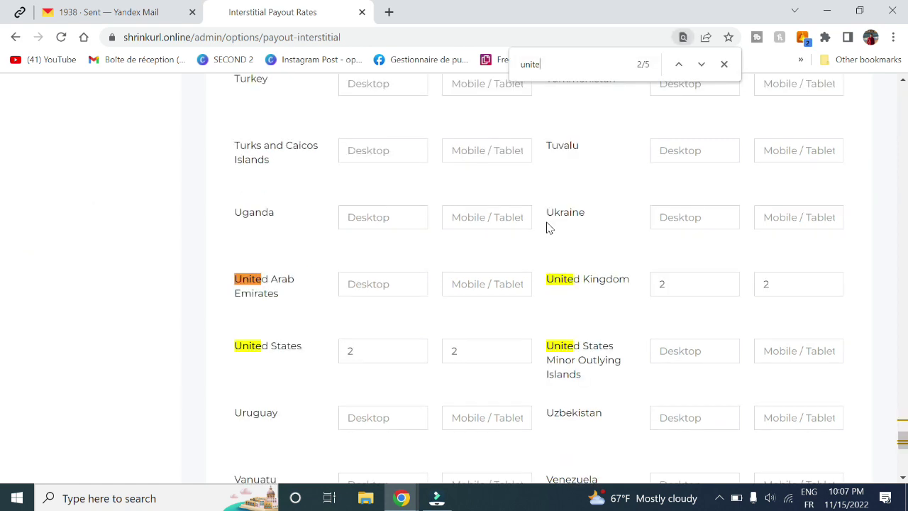
left_click(411, 351)
type("5")
left_click(455, 351)
key("BackSpace")
type(",5")
- Set both United Arab Emirates desktop and mobile/tablet rates to 4
type("4")
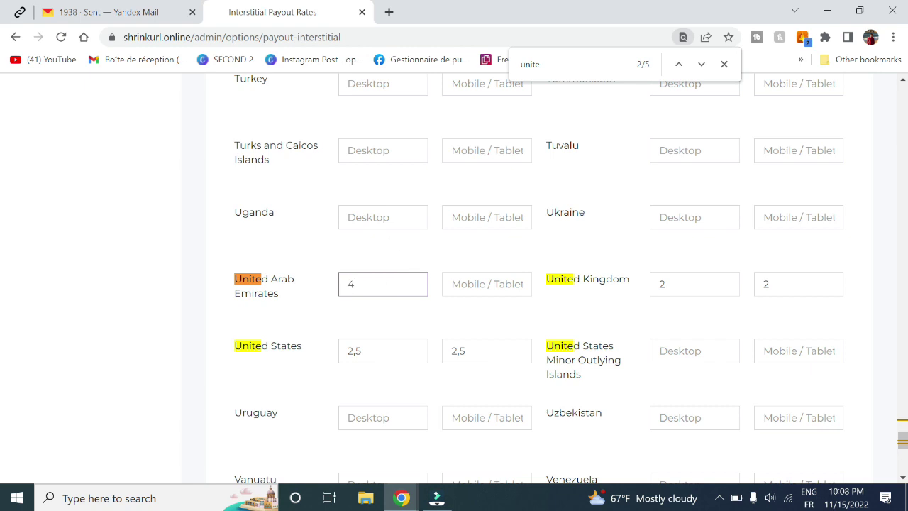
left_click(460, 274)
type("4")
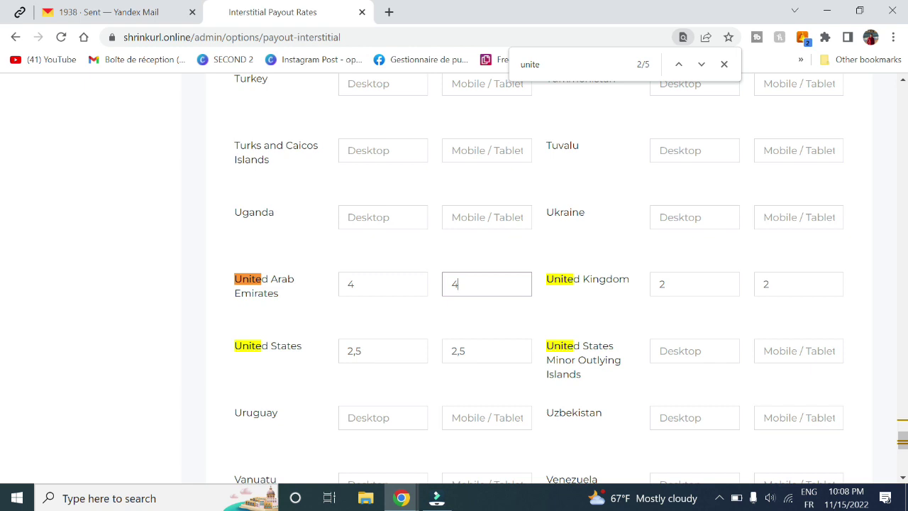
left_click_drag(277, 163, 233, 147)
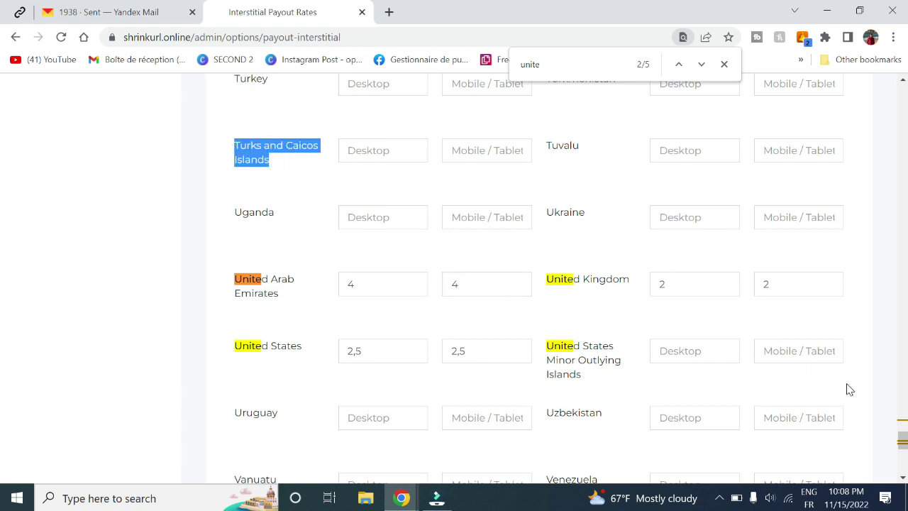
left_click_drag(902, 440, 902, 94)
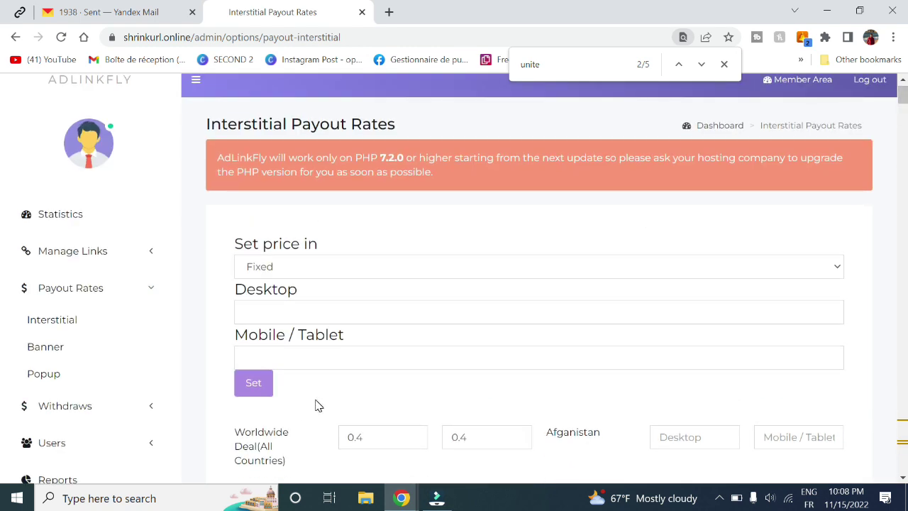
scroll(314, 405, "down", 1)
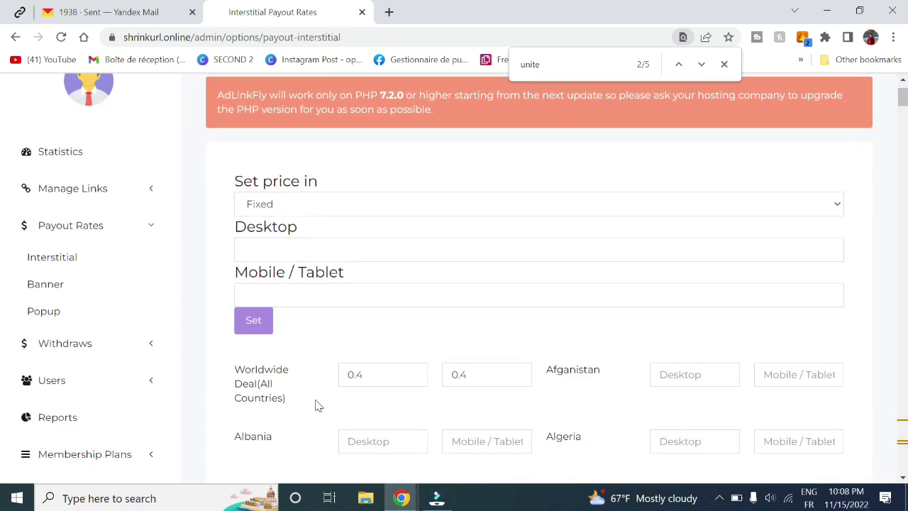
- Look through the Banner and Popup payout rates pages
left_click(51, 290)
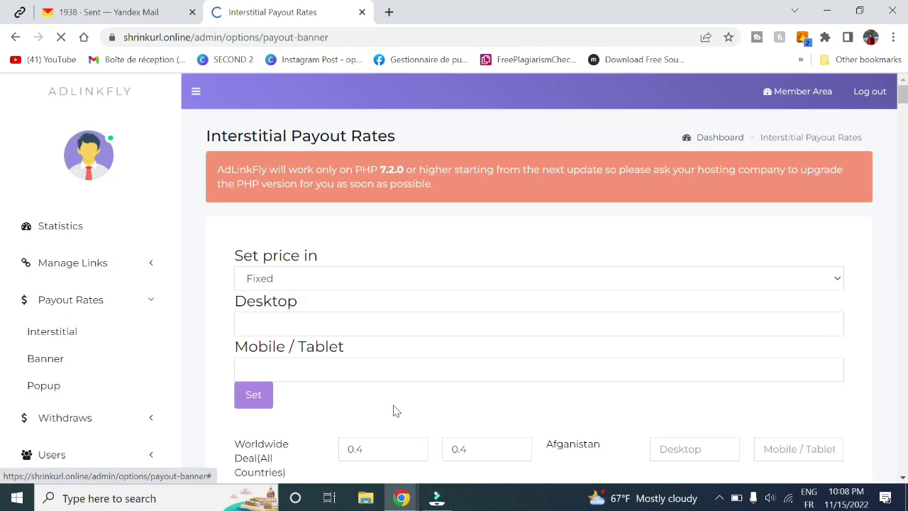
scroll(393, 410, "down", 15)
scroll(454, 284, "up", 15)
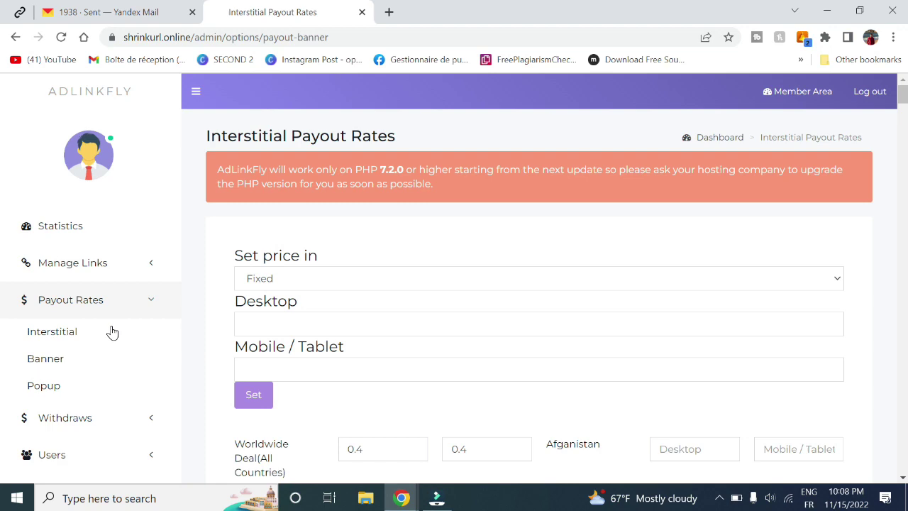
left_click(44, 386)
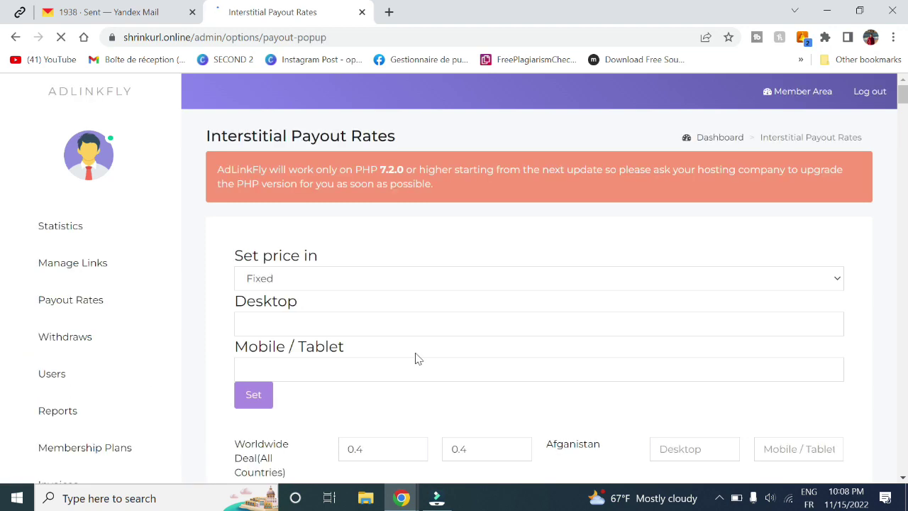
scroll(416, 359, "down", 2)
scroll(416, 359, "down", 1)
scroll(416, 359, "up", 2)
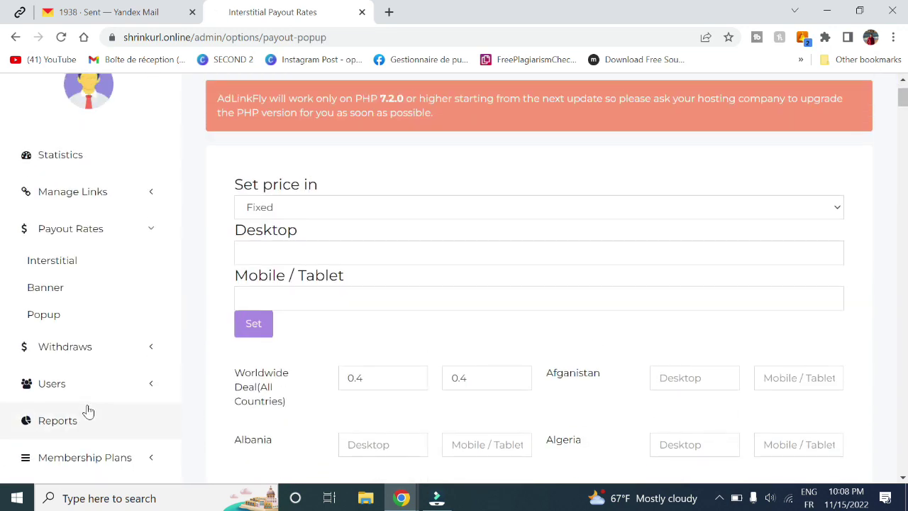
- Review the Manage Withdraws page's $0.000000 balance and withdrawal totals, then expand Users
left_click(82, 346)
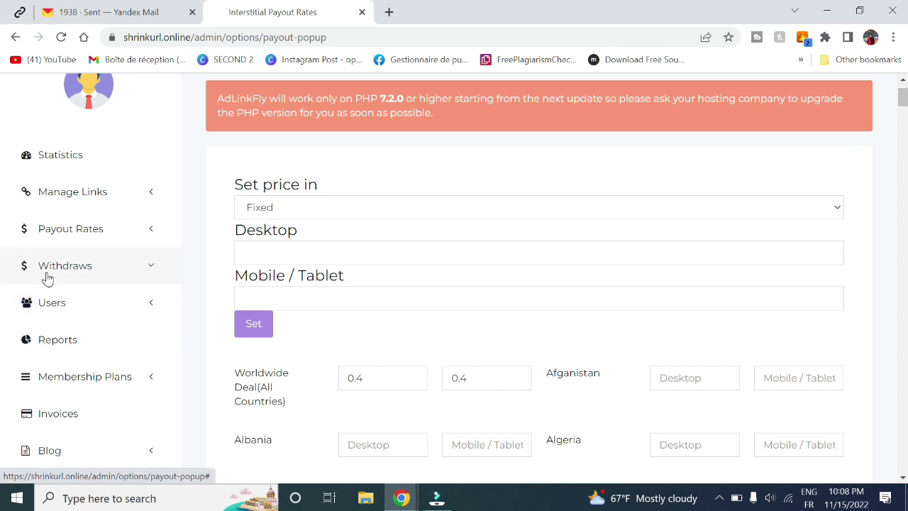
left_click(90, 274)
left_click(37, 300)
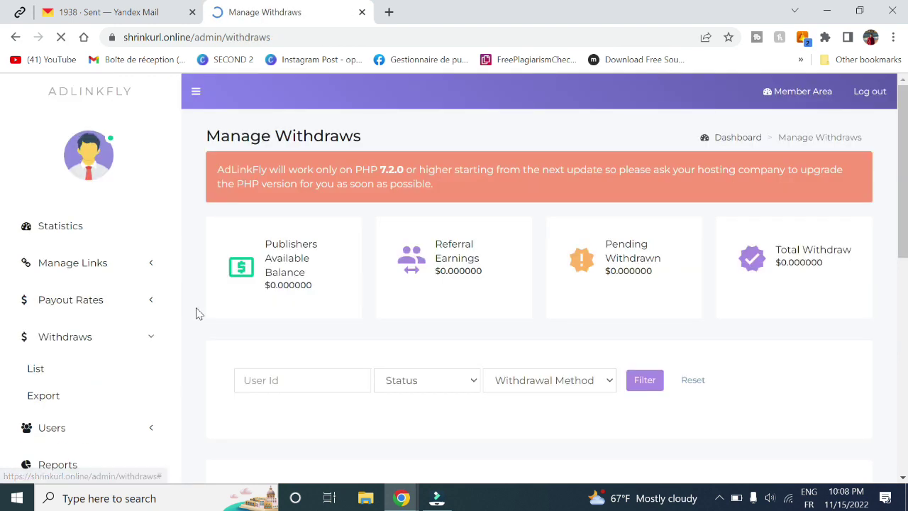
scroll(330, 390, "down", 3)
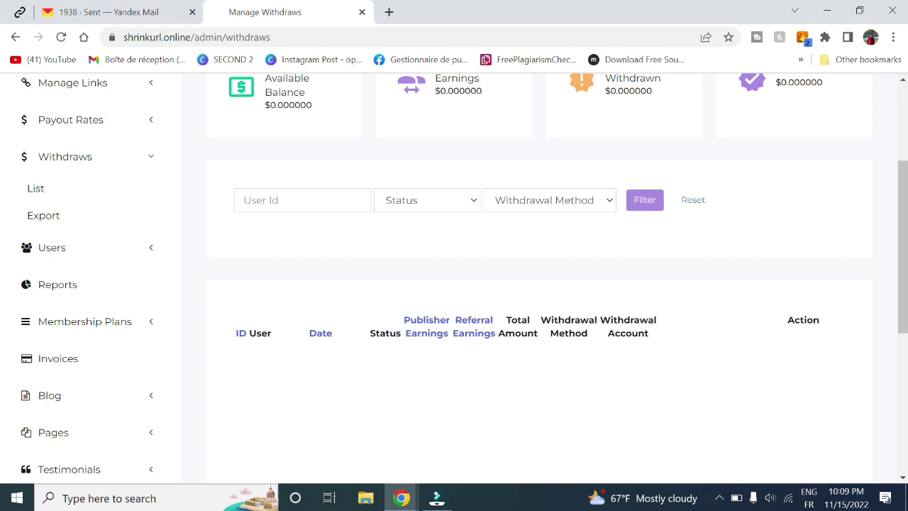
scroll(2, 281, "up", 3)
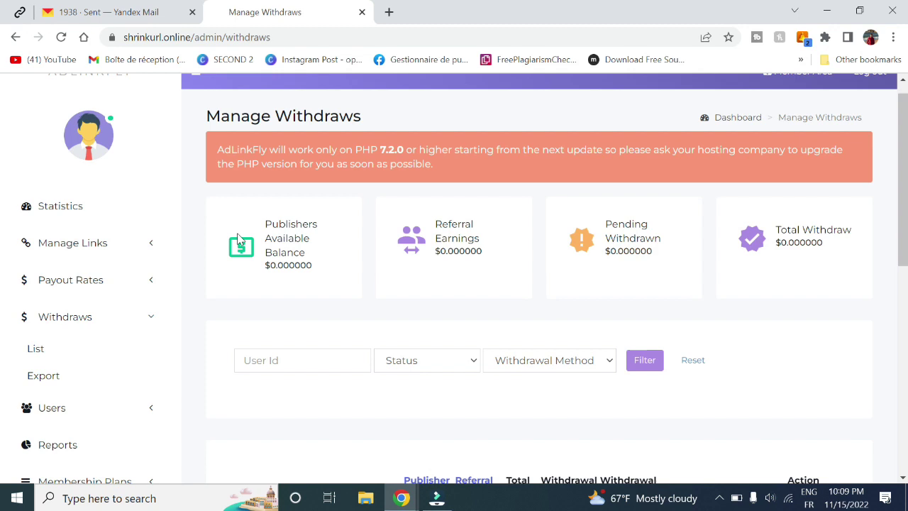
left_click_drag(264, 224, 656, 239)
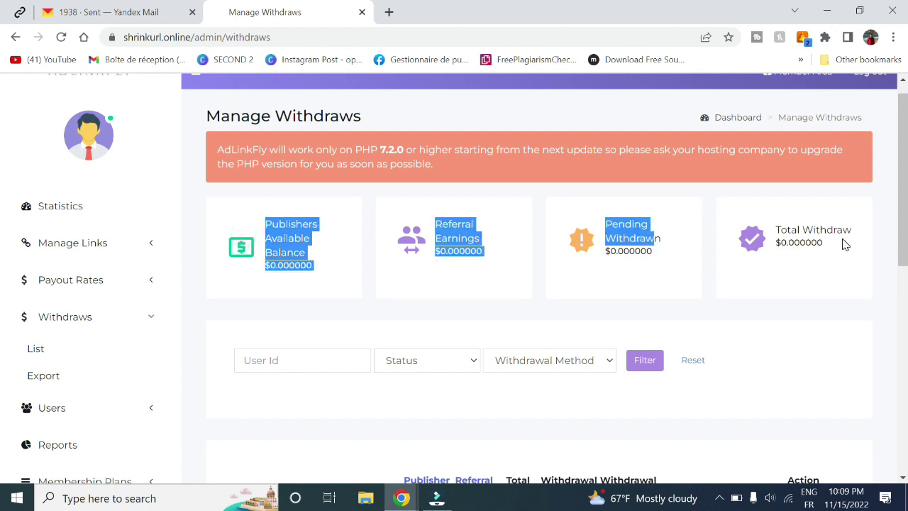
left_click_drag(845, 244, 589, 236)
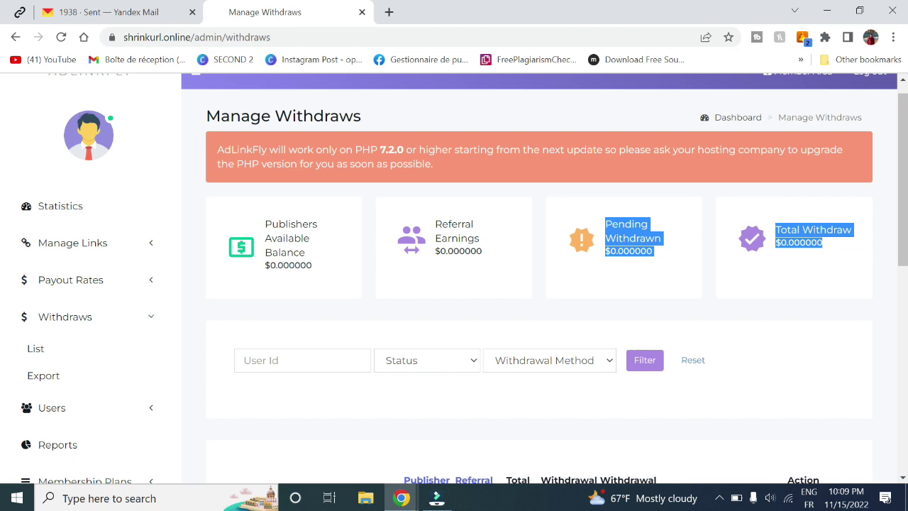
scroll(254, 334, "down", 1)
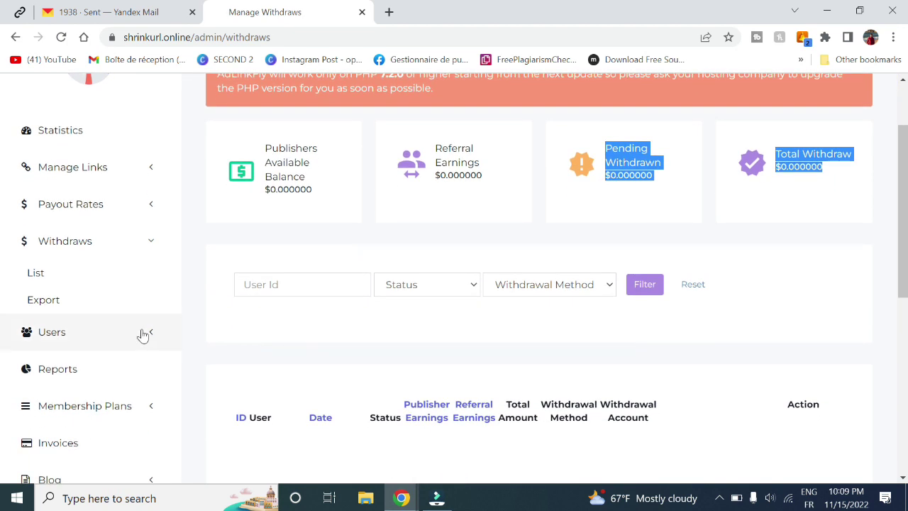
left_click(142, 331)
- Browse the All Users table and user 3's Select Action options
left_click(37, 313)
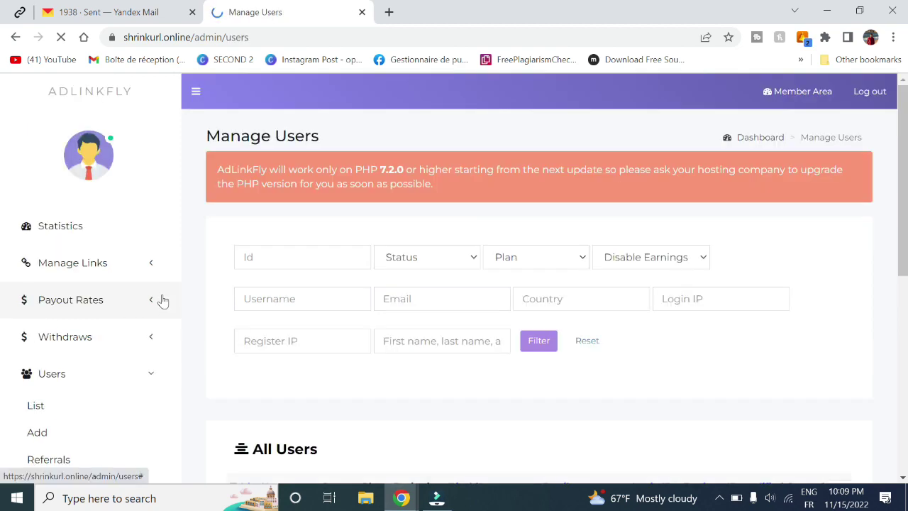
scroll(890, 177, "down", 3)
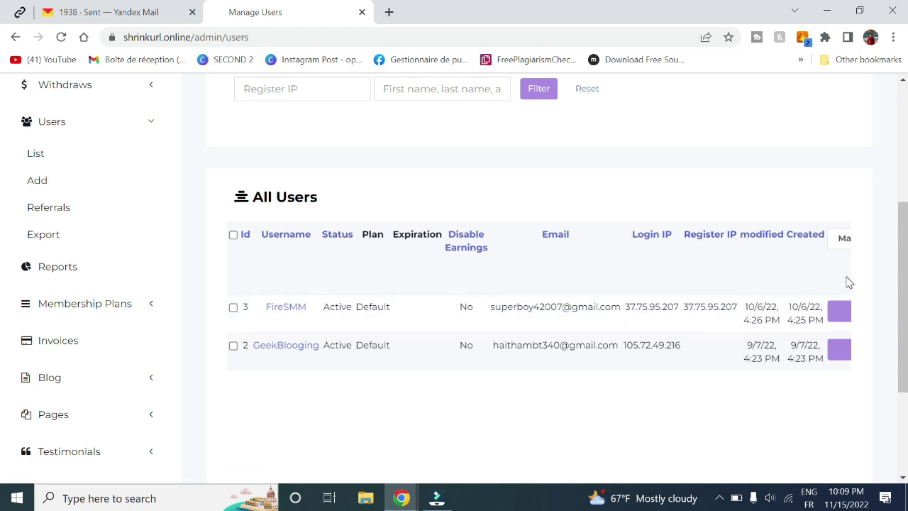
left_click(837, 316)
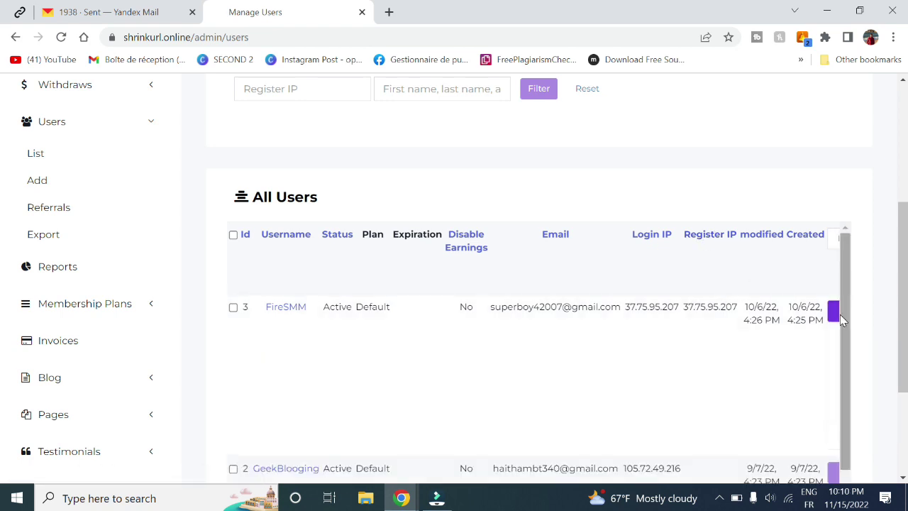
scroll(831, 315, "right", 3)
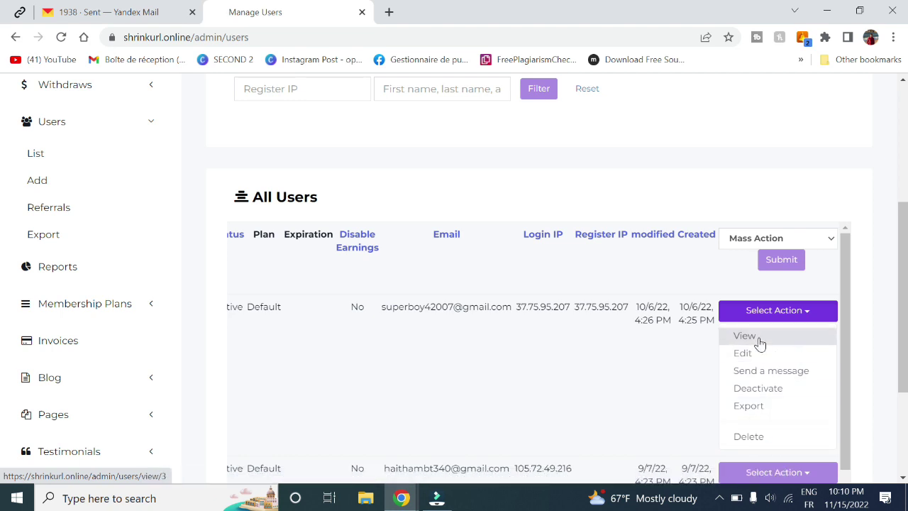
left_click(787, 317)
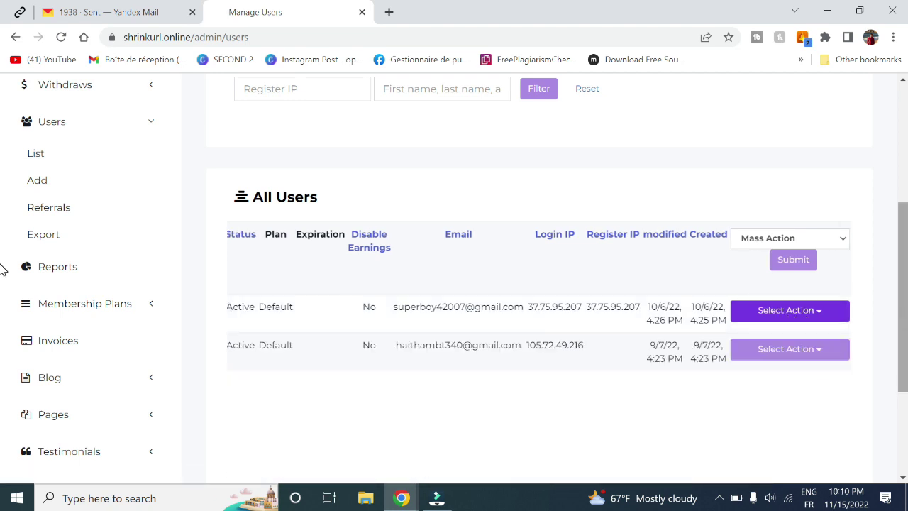
scroll(902, 320, "down", 1)
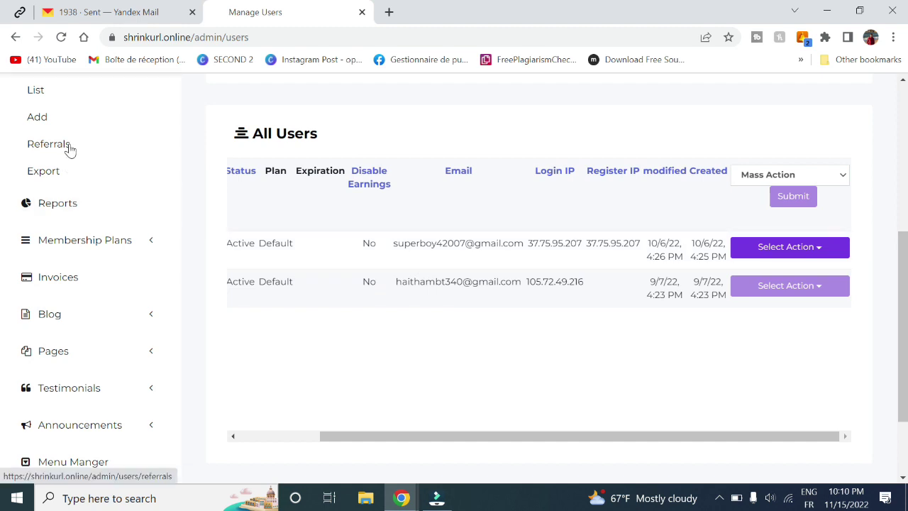
- Check the Role choices on the Add User form, then open All Referrals
left_click(41, 116)
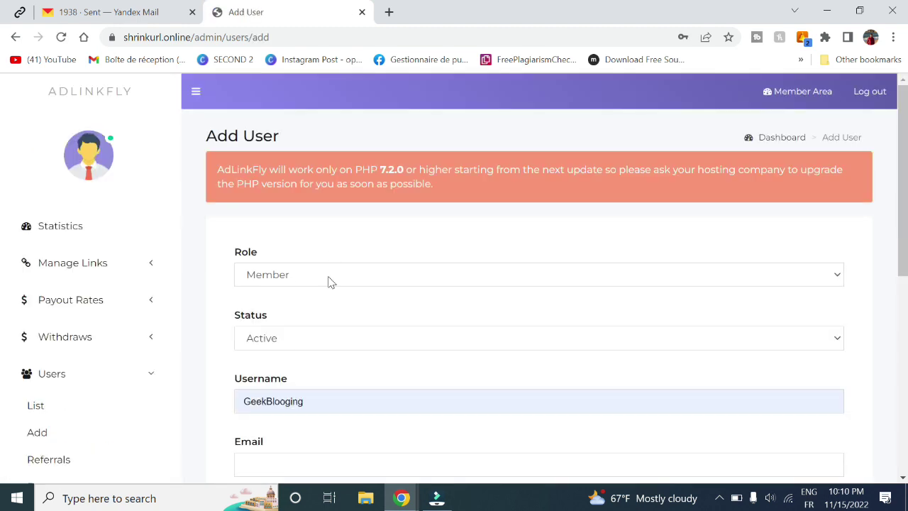
left_click(312, 283)
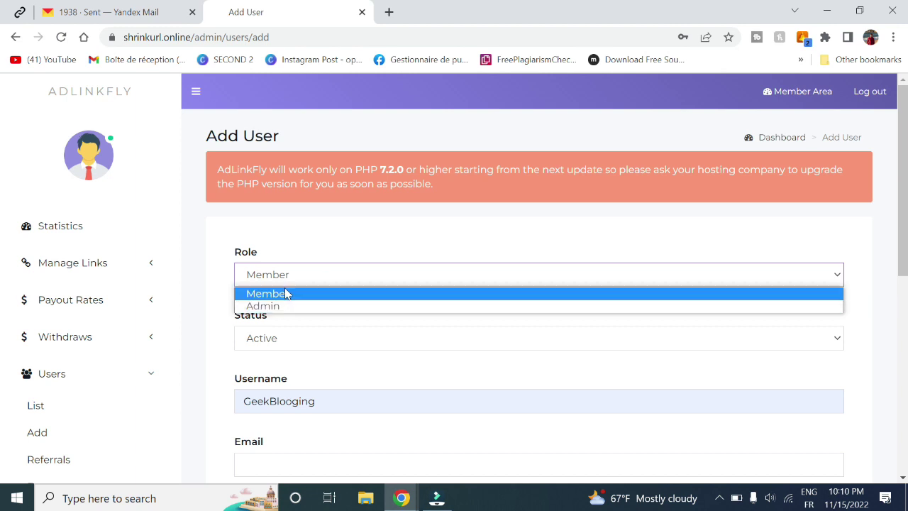
left_click(48, 459)
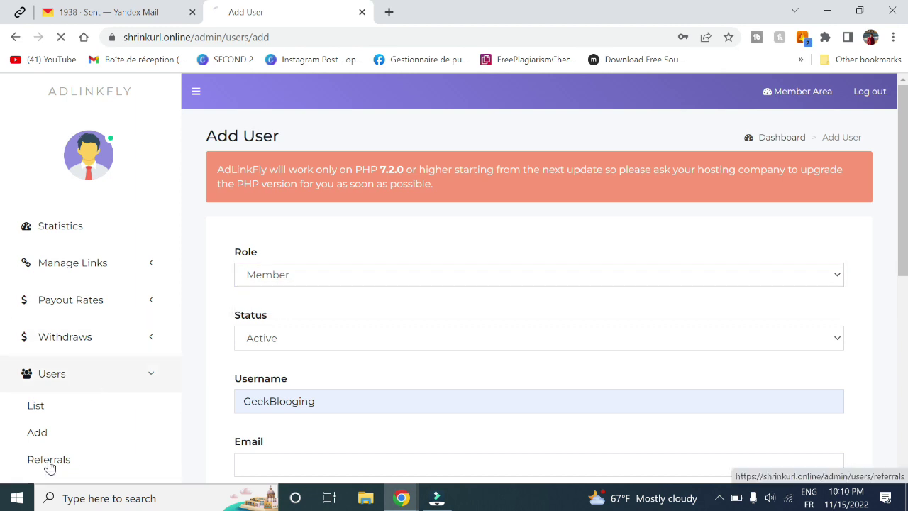
- Switch to the public site window and log in with the saved member login
scroll(401, 325, "down", 1)
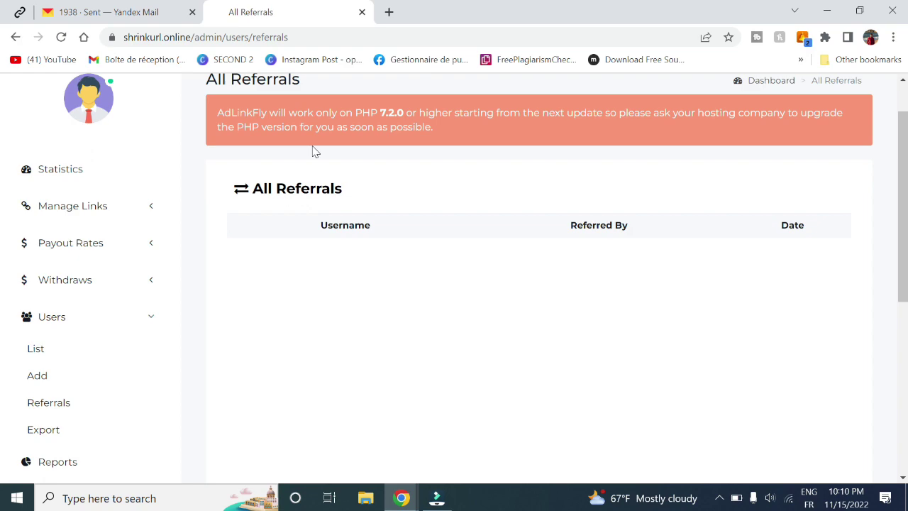
left_click(403, 499)
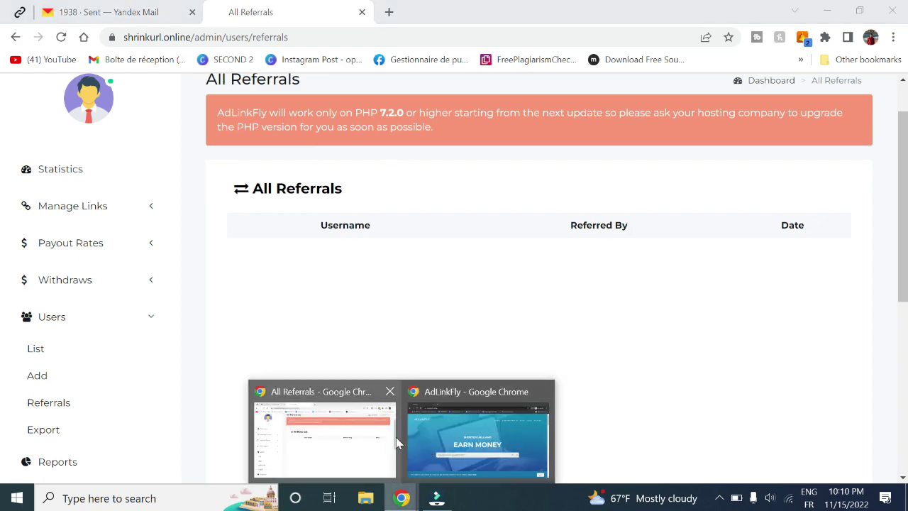
left_click(454, 437)
left_click(776, 126)
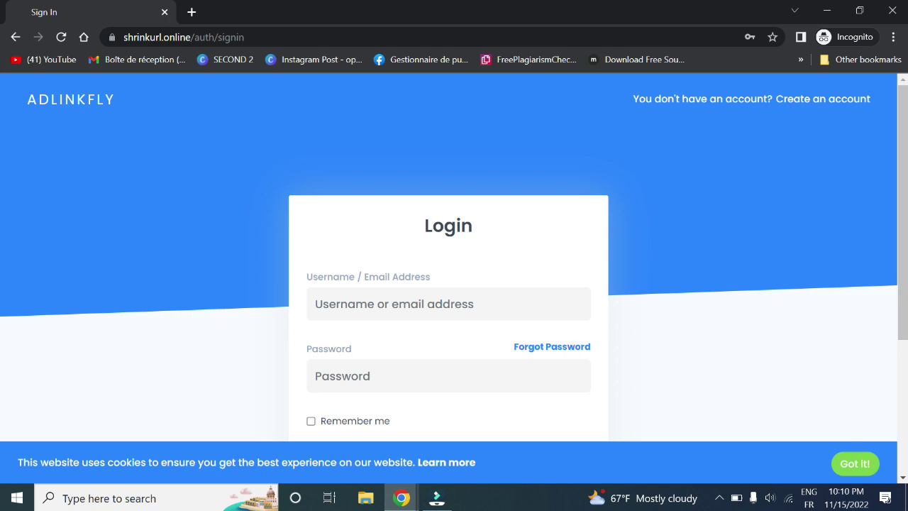
left_click(397, 305)
left_click(410, 340)
scroll(360, 411, "down", 3)
left_click(395, 360)
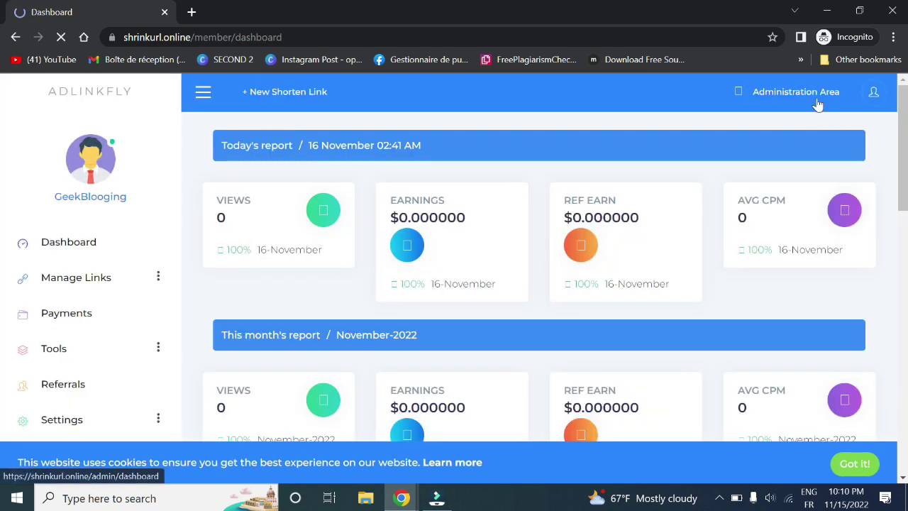
- On the member Referrals page, select the referral link and the 20% referral share
left_click(97, 380)
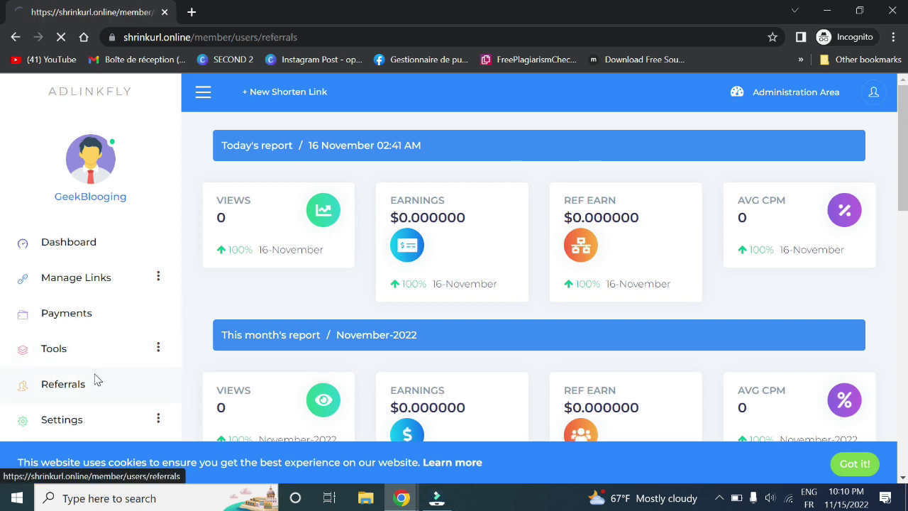
left_click_drag(370, 189, 353, 189)
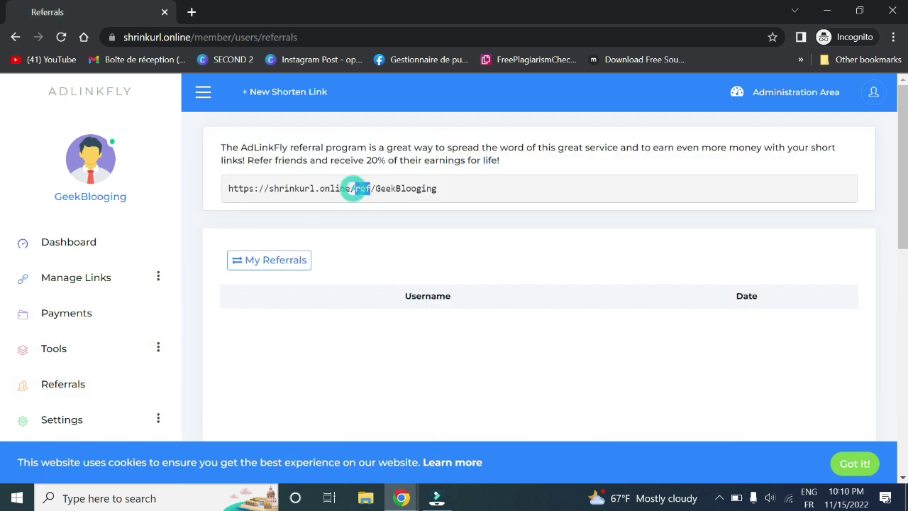
triple_click(353, 189)
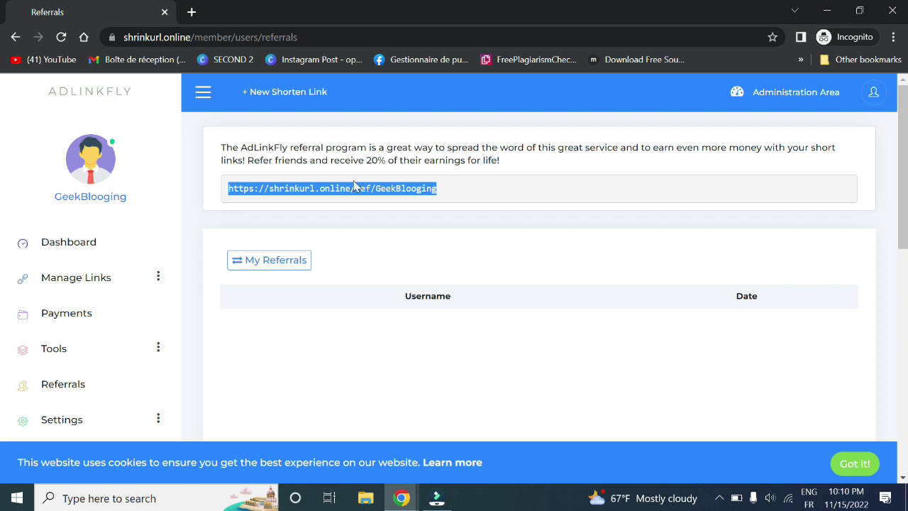
left_click_drag(372, 161, 386, 160)
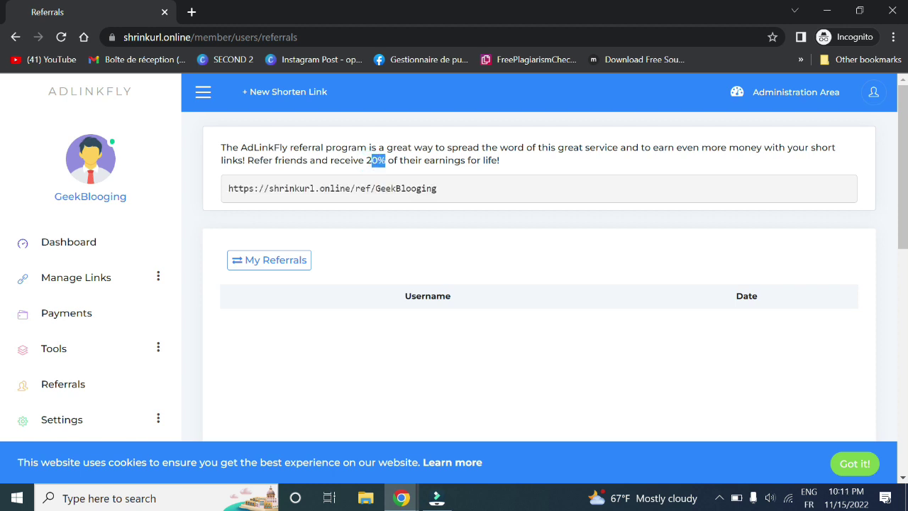
double_click(367, 160)
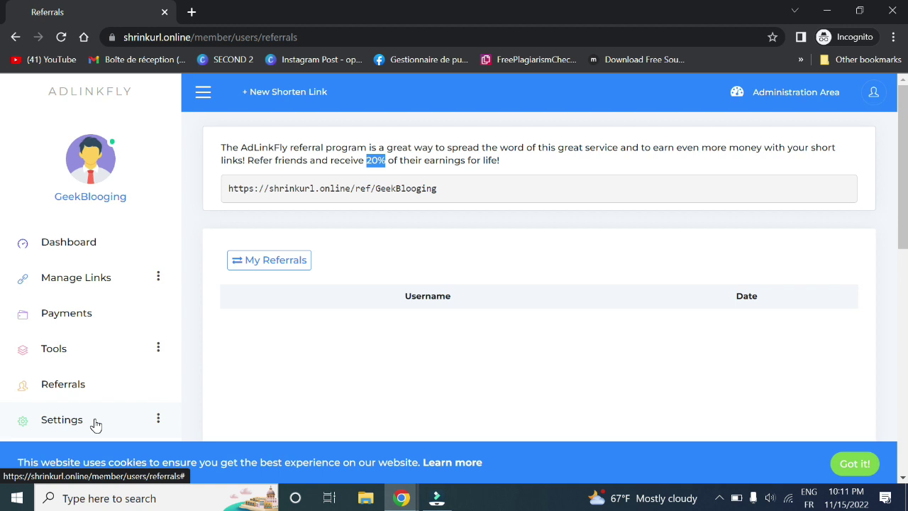
- Return to the admin window and open Users > Export
left_click(401, 498)
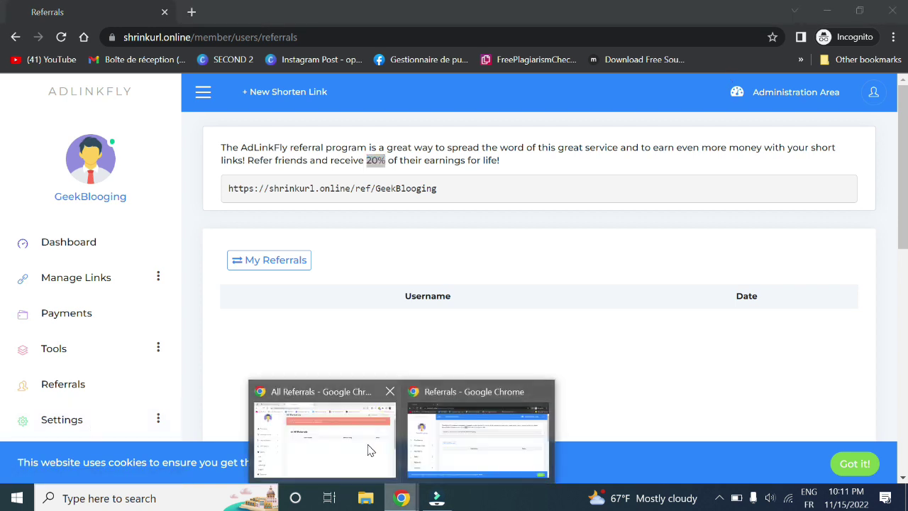
left_click(369, 449)
left_click(53, 435)
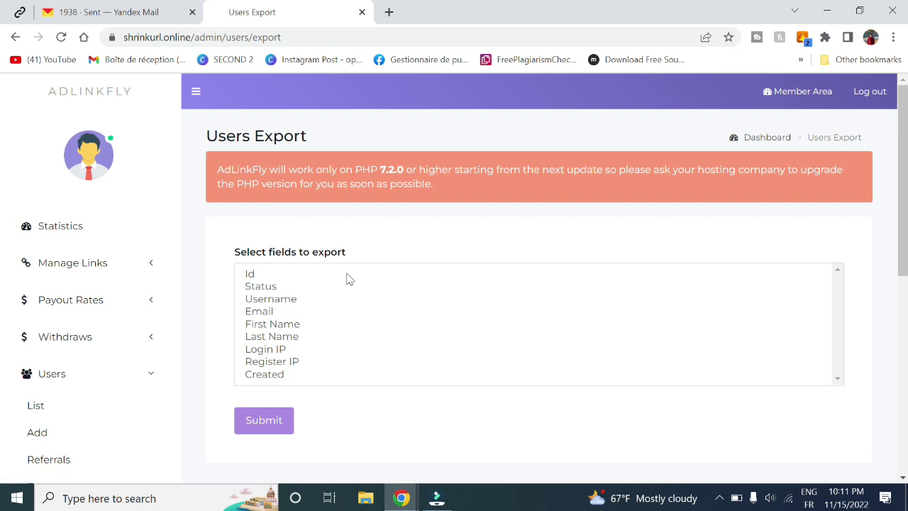
- Scroll the Users Export field list, then open the Campaigns report under Reports
scroll(348, 279, "down", 2)
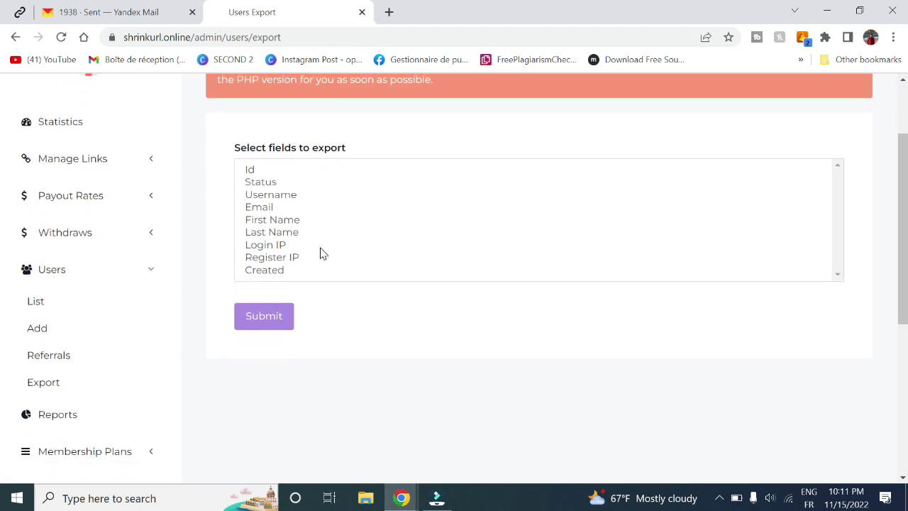
left_click(61, 416)
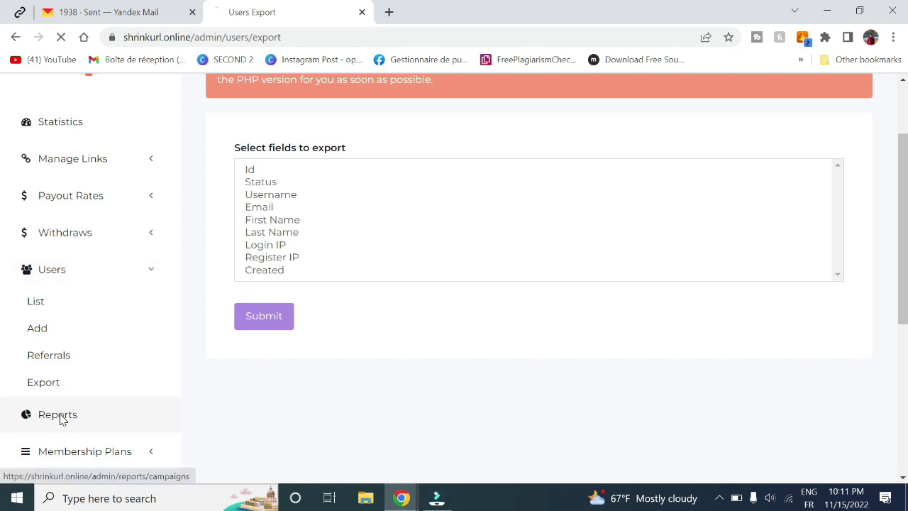
- Review the empty Campaigns Report (clicks details, countries, referers), then expand Membership Plans
scroll(159, 352, "down", 3)
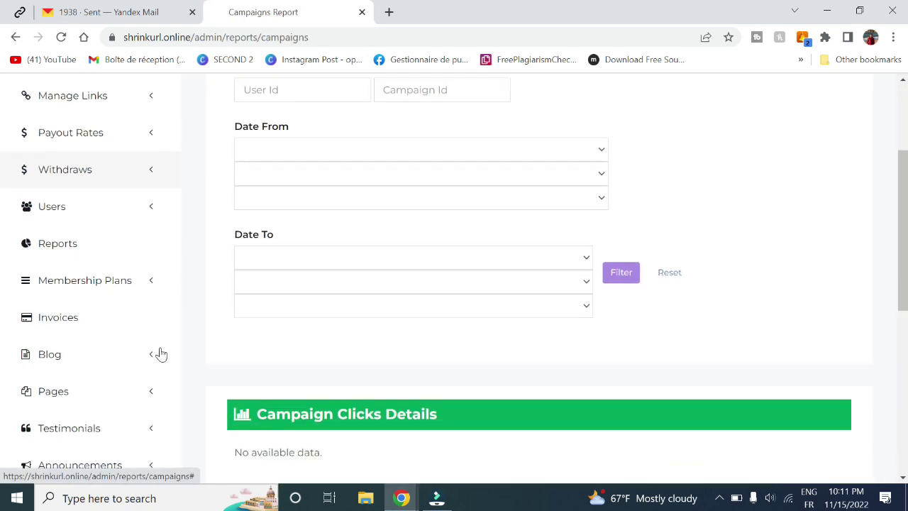
scroll(159, 352, "up", 2)
scroll(355, 163, "up", 2)
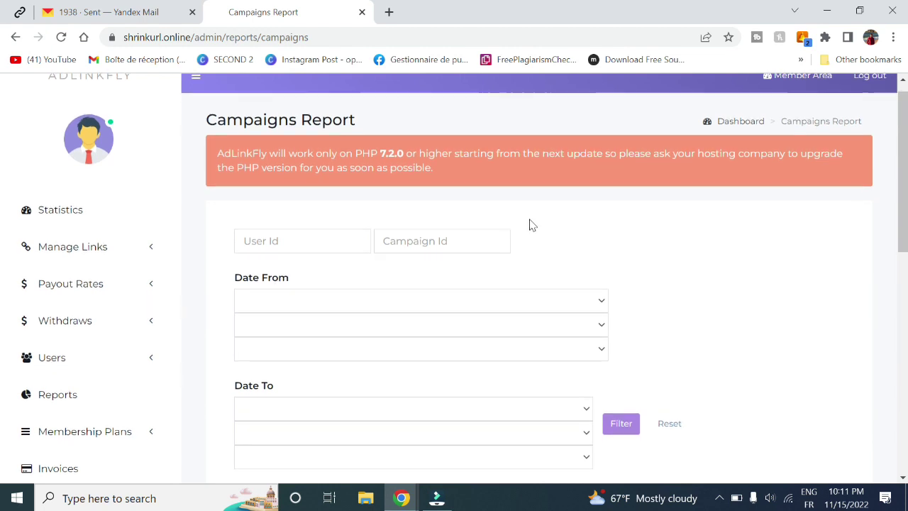
scroll(260, 188, "down", 2)
scroll(458, 360, "down", 4)
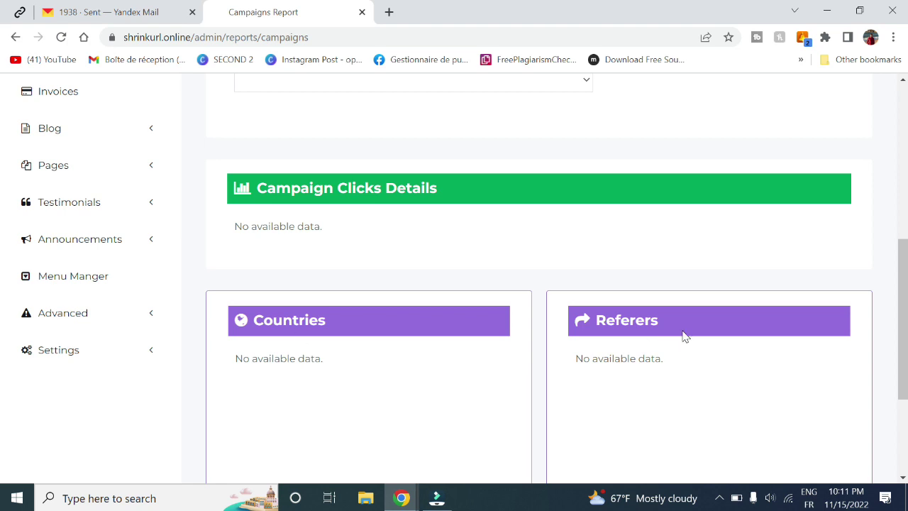
scroll(684, 336, "down", 3)
scroll(685, 336, "up", 8)
scroll(338, 329, "down", 2)
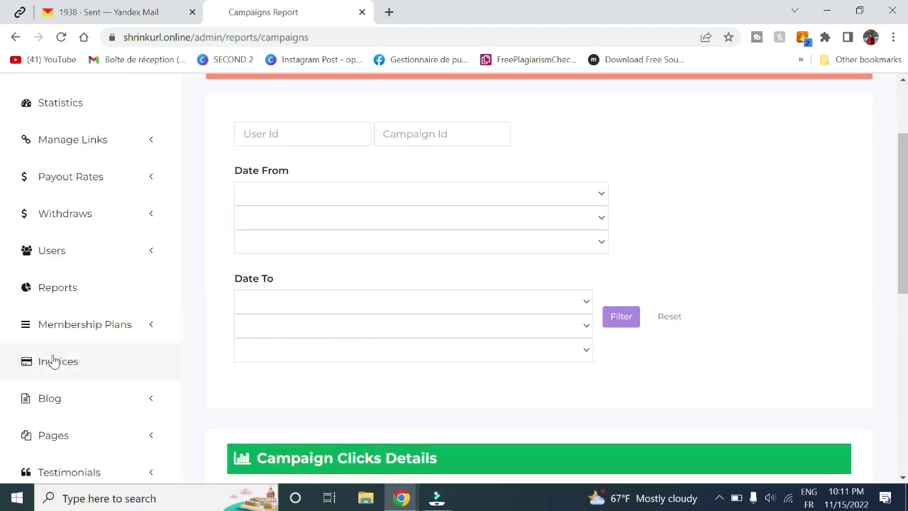
left_click(91, 331)
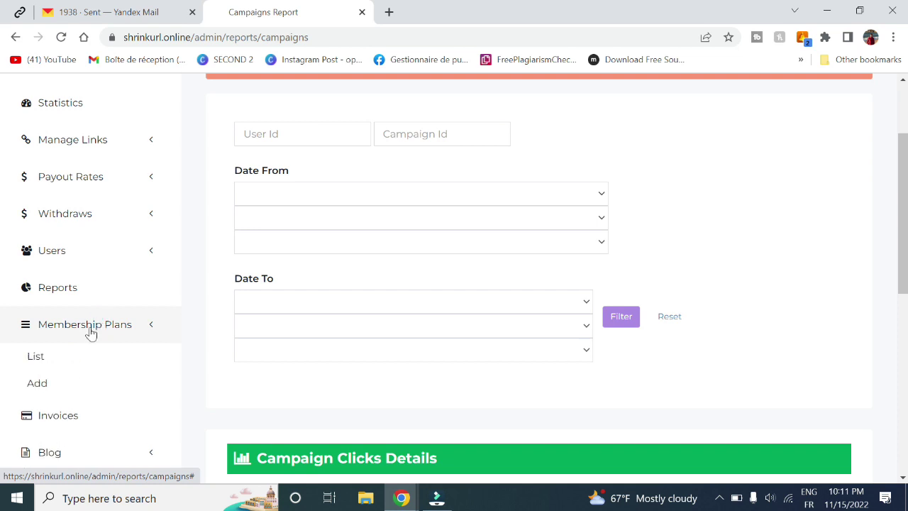
left_click(42, 357)
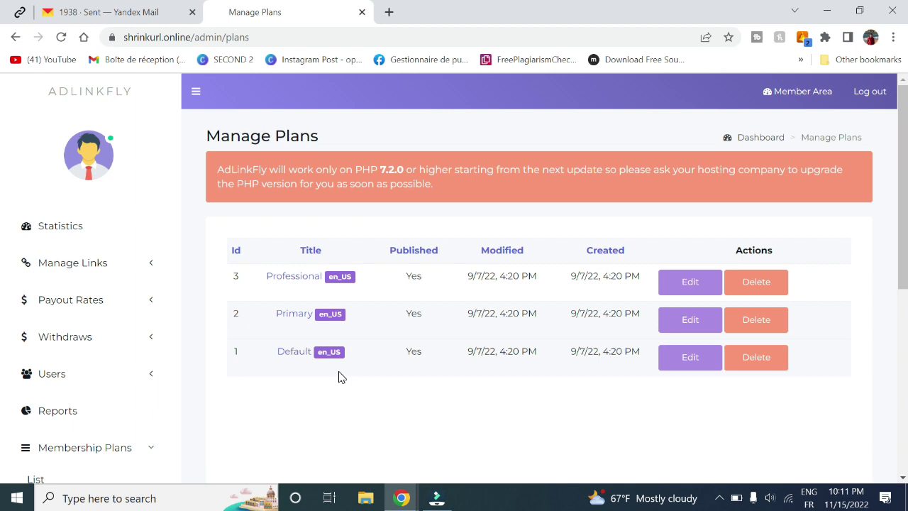
left_click(301, 282)
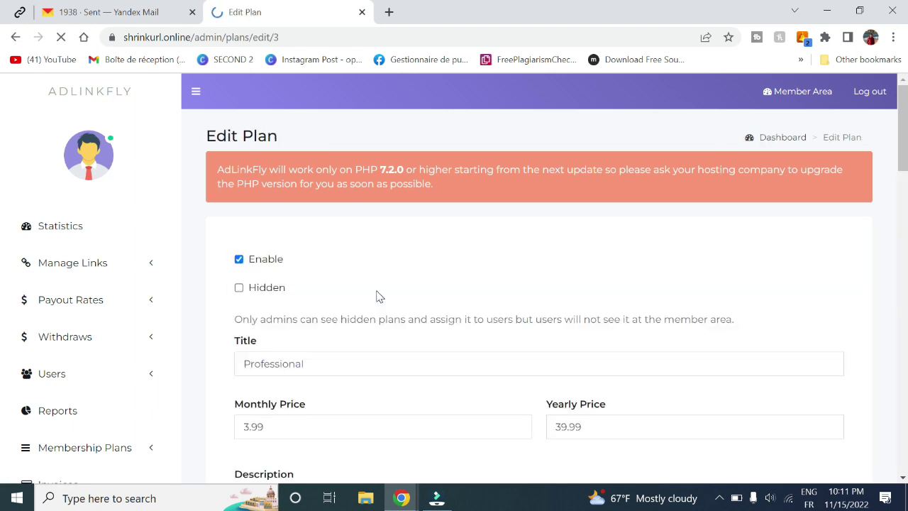
scroll(377, 296, "down", 1)
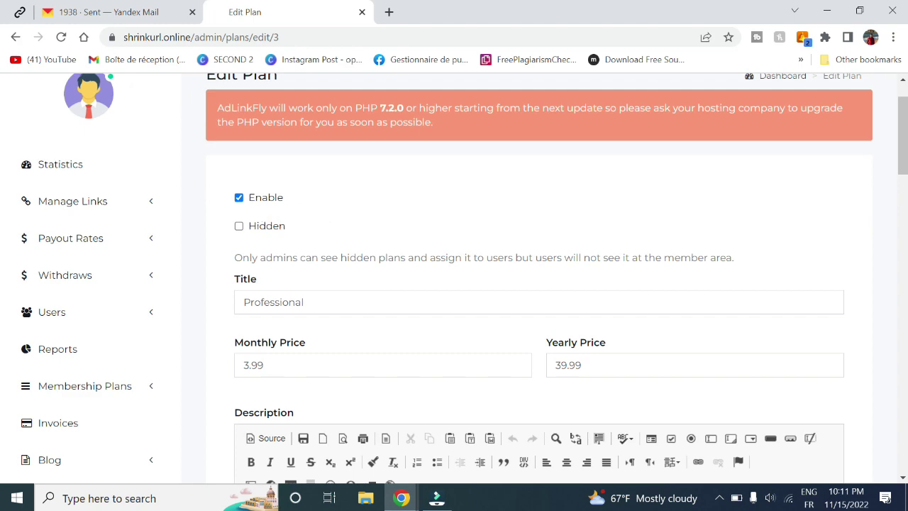
left_click_drag(264, 365, 226, 368)
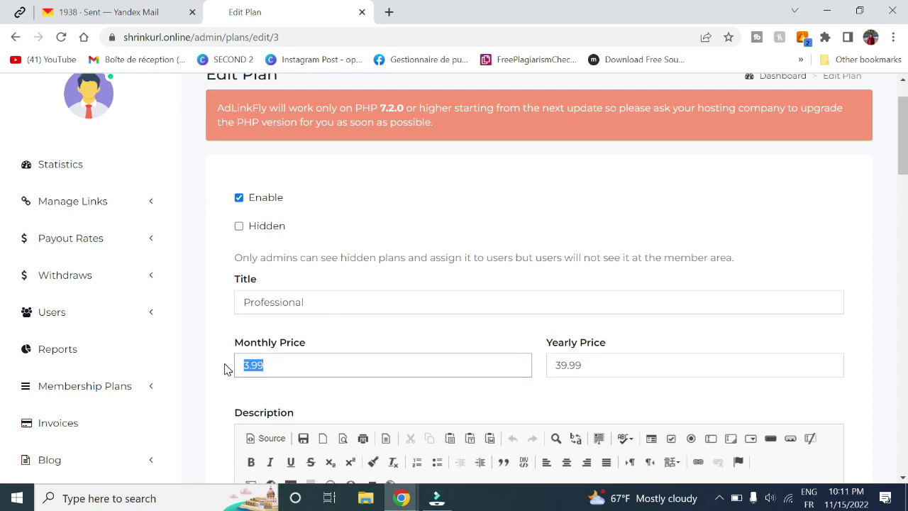
scroll(643, 390, "down", 5)
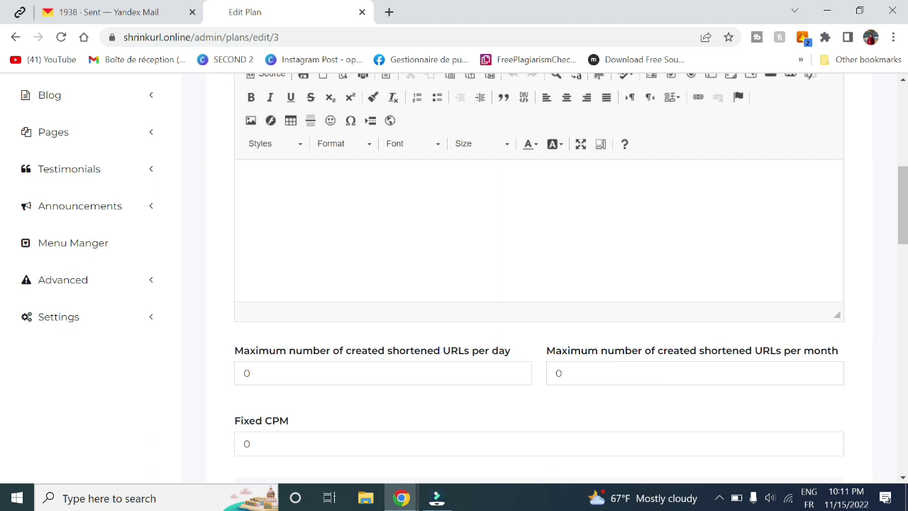
scroll(517, 371, "down", 2)
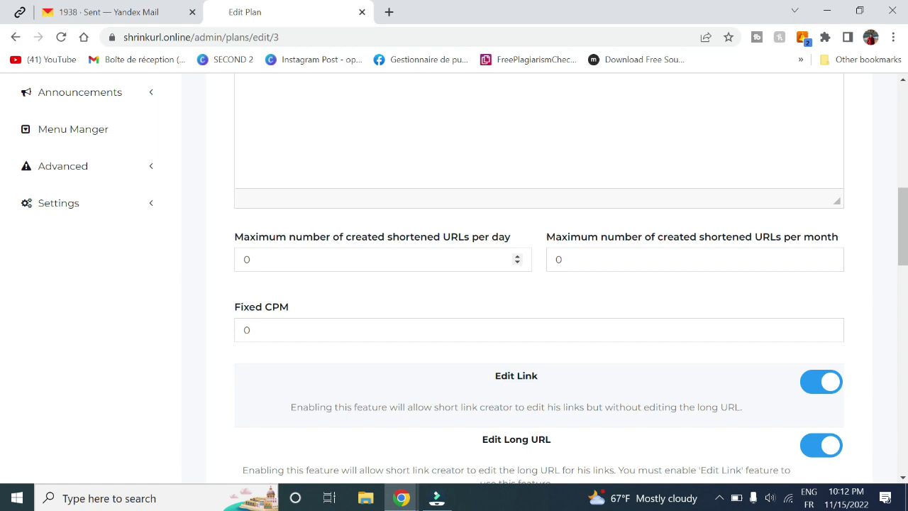
scroll(3, 245, "up", 3)
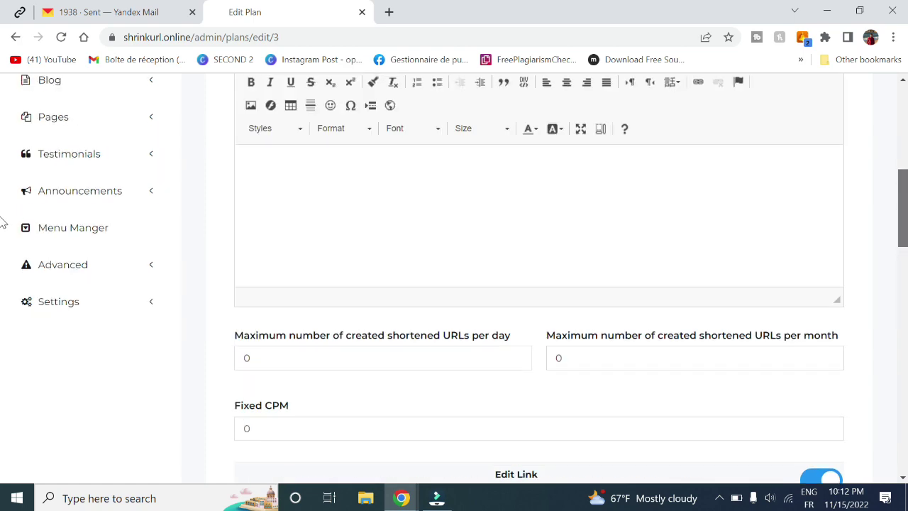
scroll(2, 227, "down", 5)
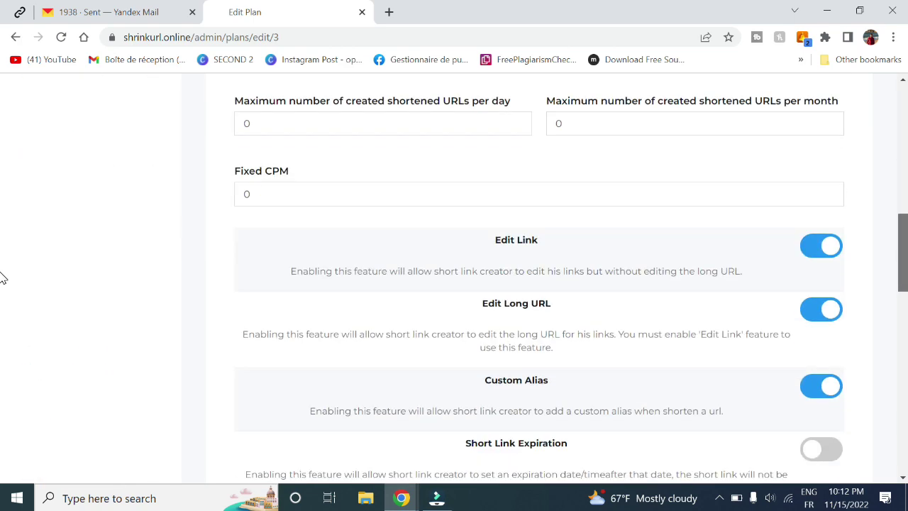
scroll(3, 278, "up", 6)
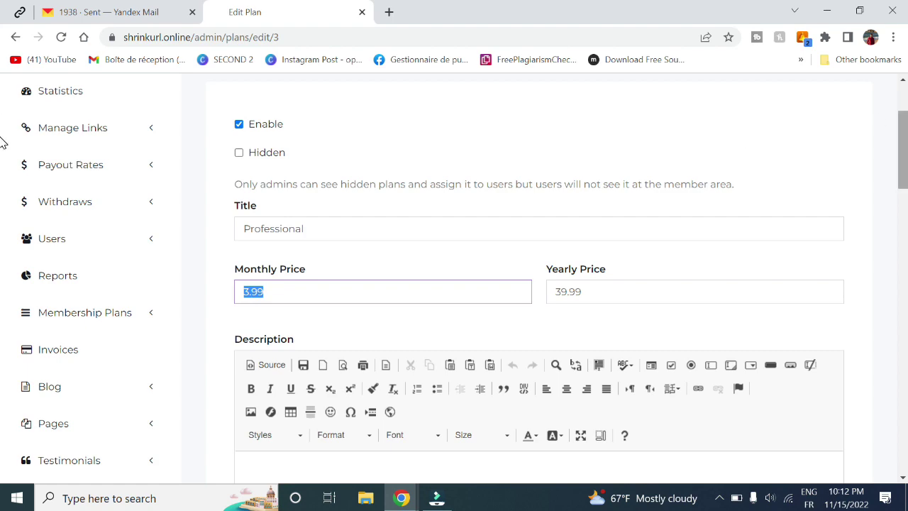
scroll(3, 198, "down", 1)
scroll(3, 199, "down", 9)
scroll(3, 265, "up", 4)
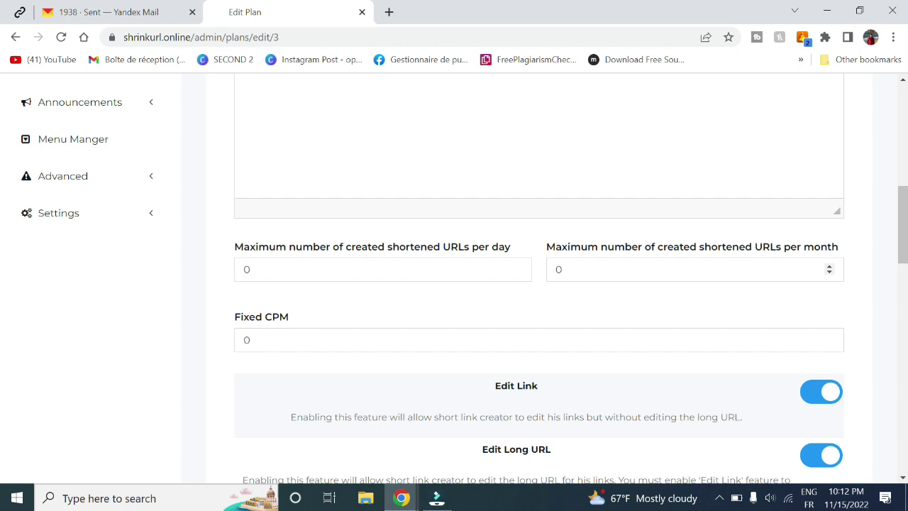
scroll(4, 241, "down", 3)
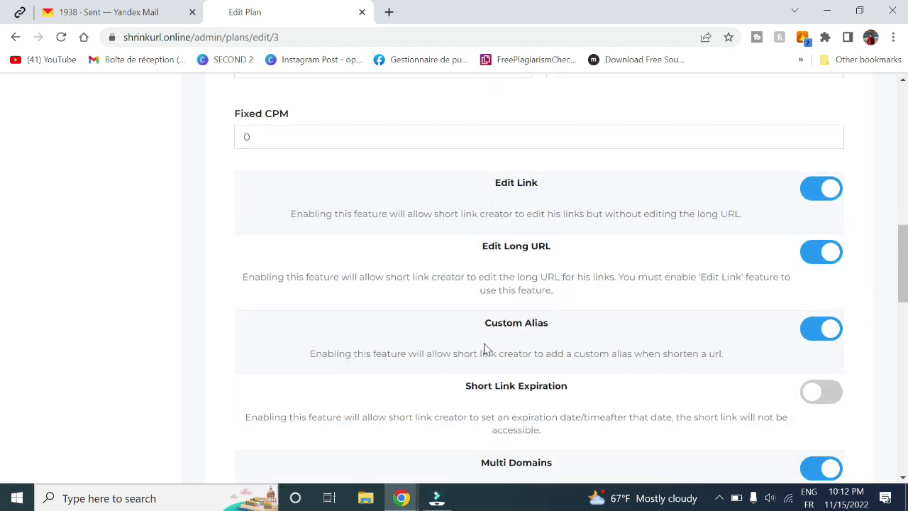
scroll(4, 291, "down", 3)
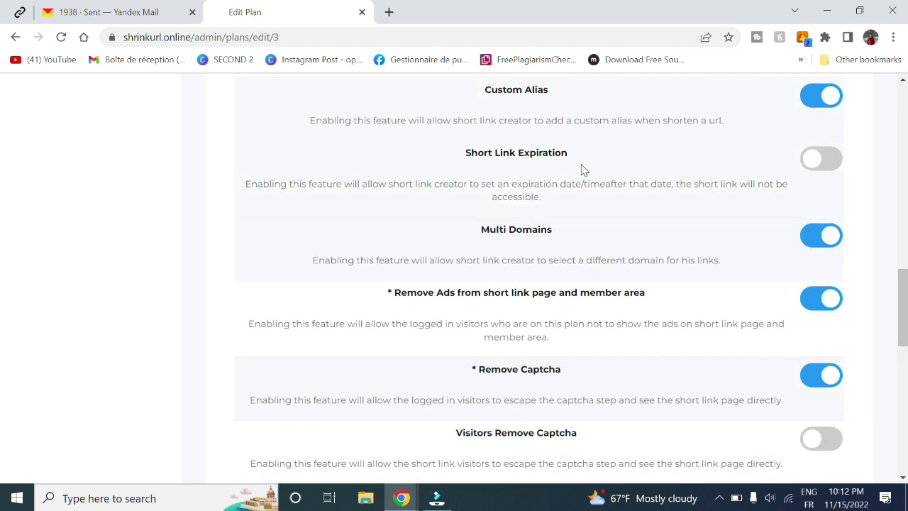
left_click_drag(478, 230, 559, 236)
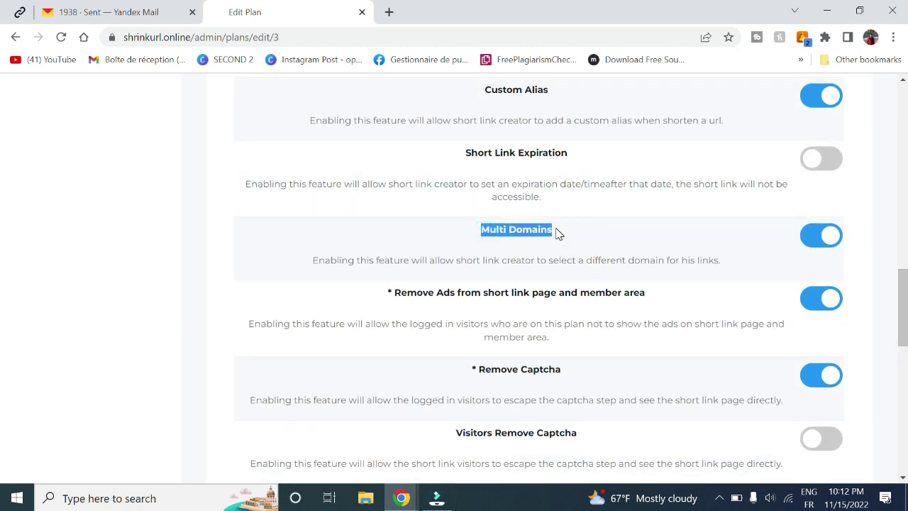
left_click_drag(401, 292, 488, 319)
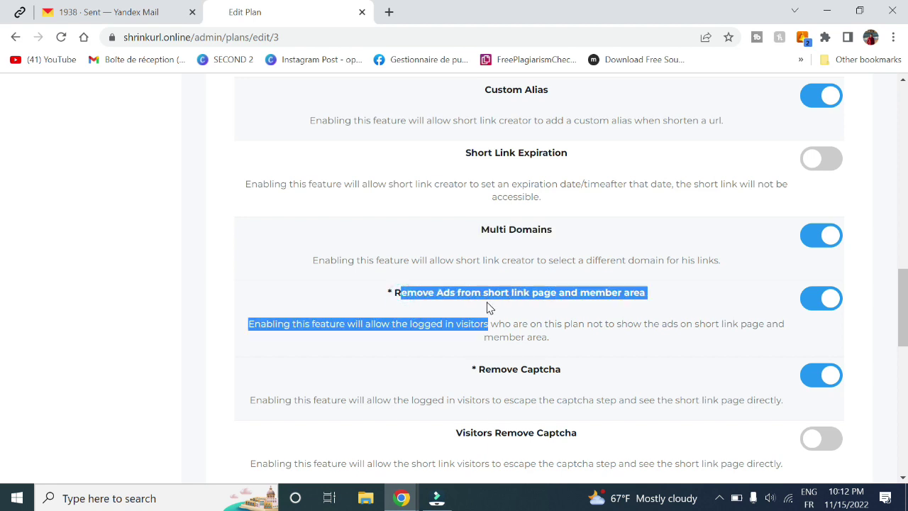
scroll(2, 318, "down", 2)
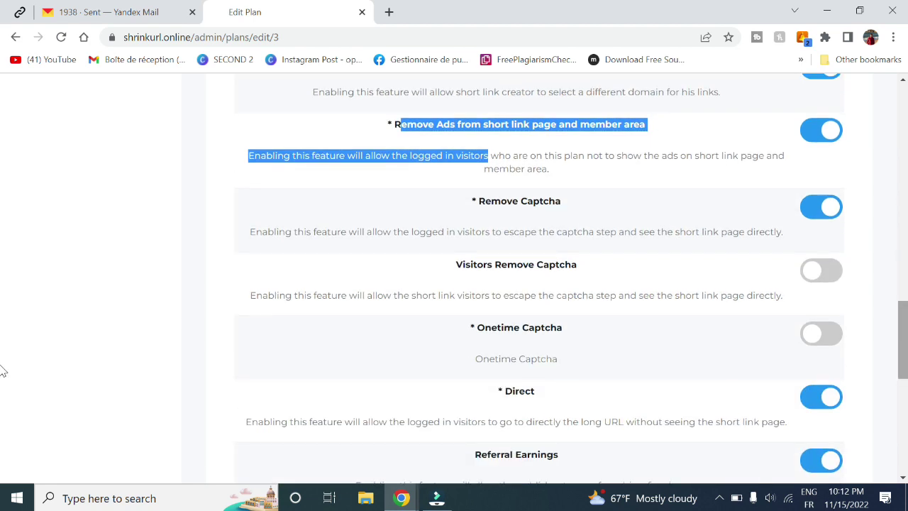
scroll(2, 381, "down", 3)
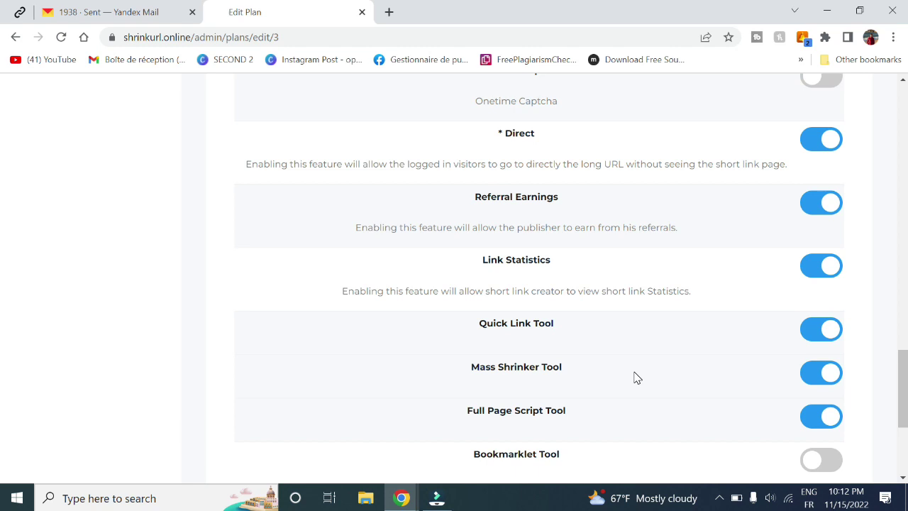
scroll(4, 209, "up", 12)
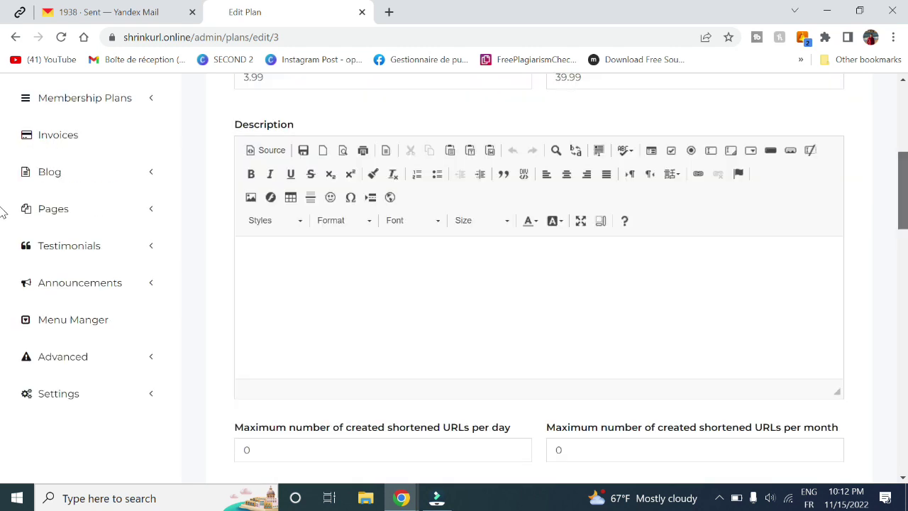
- Look over the blank Add Plan form, then open the empty Invoices list
left_click(98, 288)
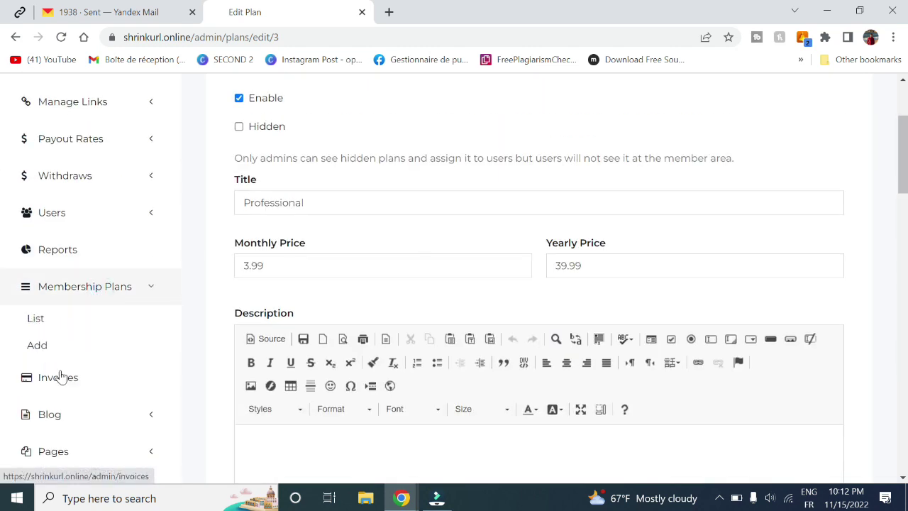
left_click(58, 358)
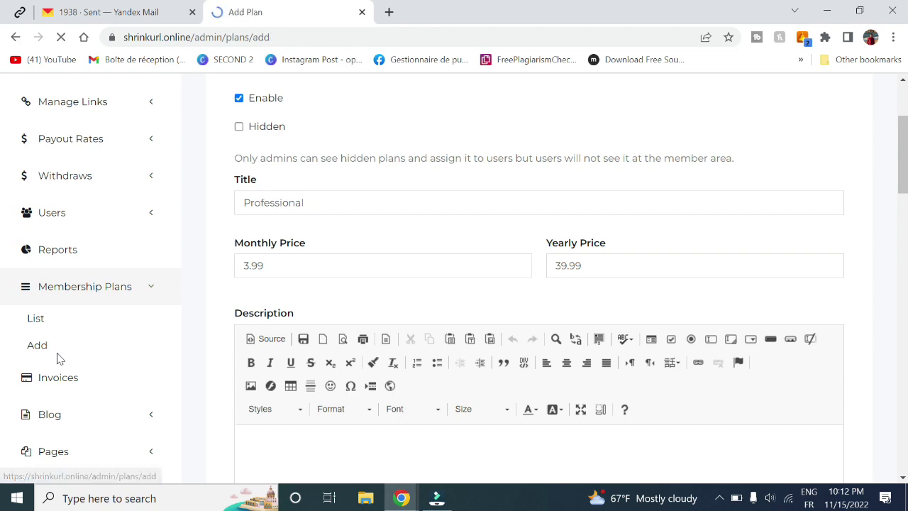
scroll(369, 293, "down", 15)
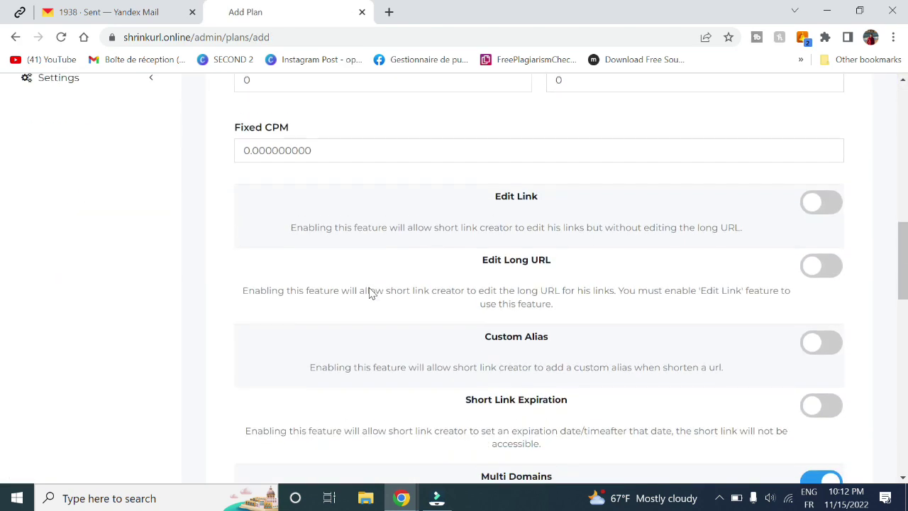
scroll(369, 293, "down", 5)
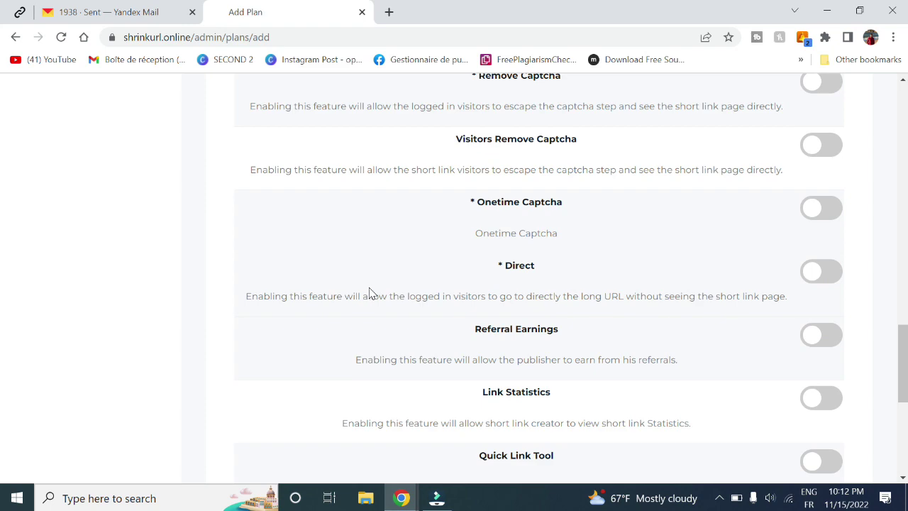
scroll(369, 293, "up", 20)
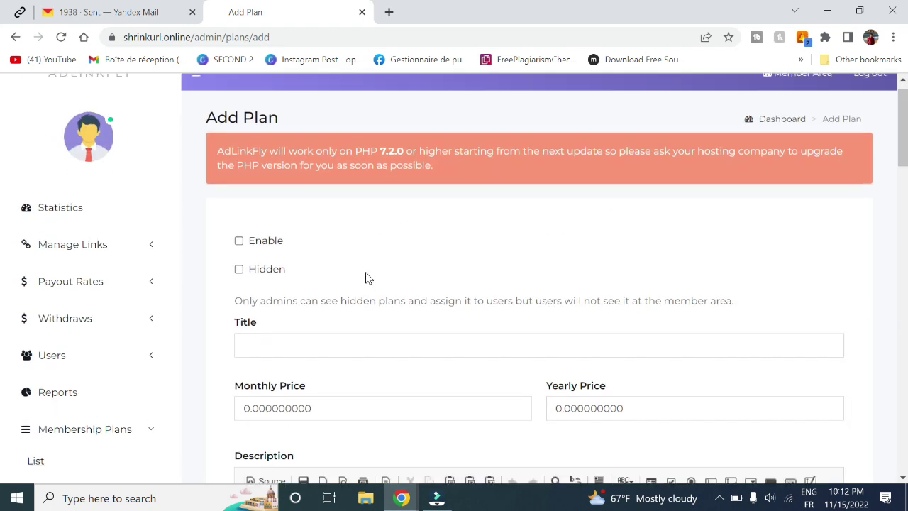
scroll(367, 278, "down", 7)
scroll(142, 220, "up", 2)
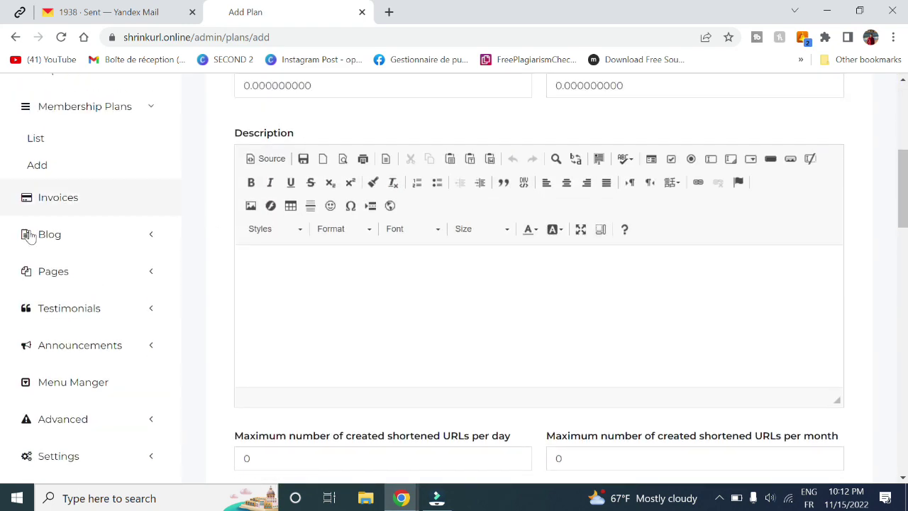
left_click(66, 202)
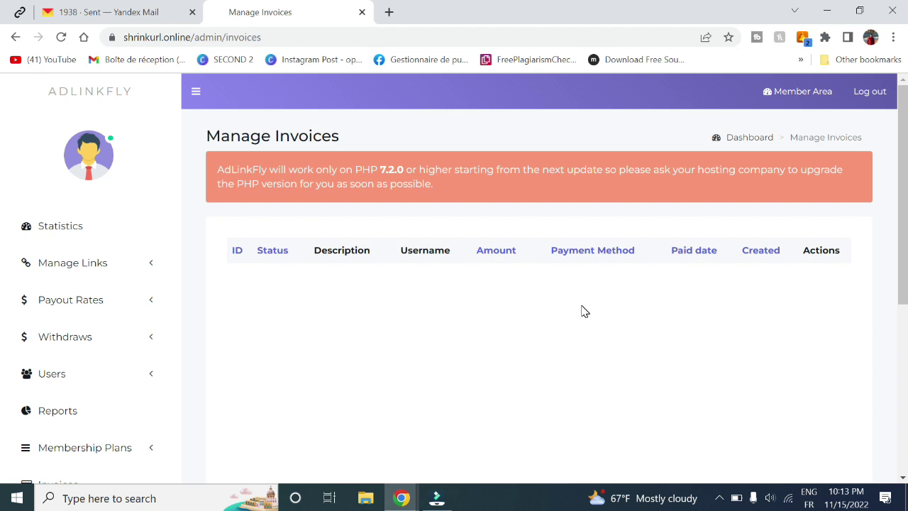
- Open the Blog Posts List and confirm it has no posts yet
scroll(234, 391, "down", 5)
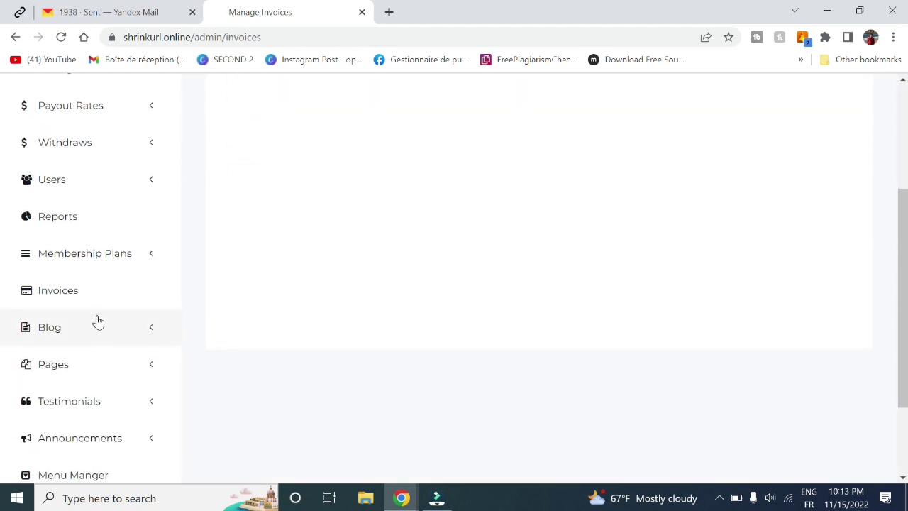
left_click(97, 319)
left_click(45, 362)
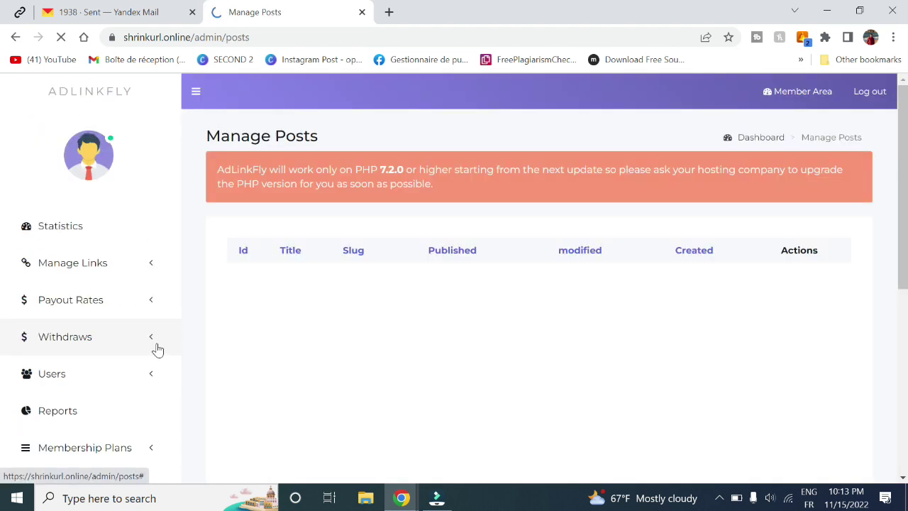
scroll(605, 282, "down", 6)
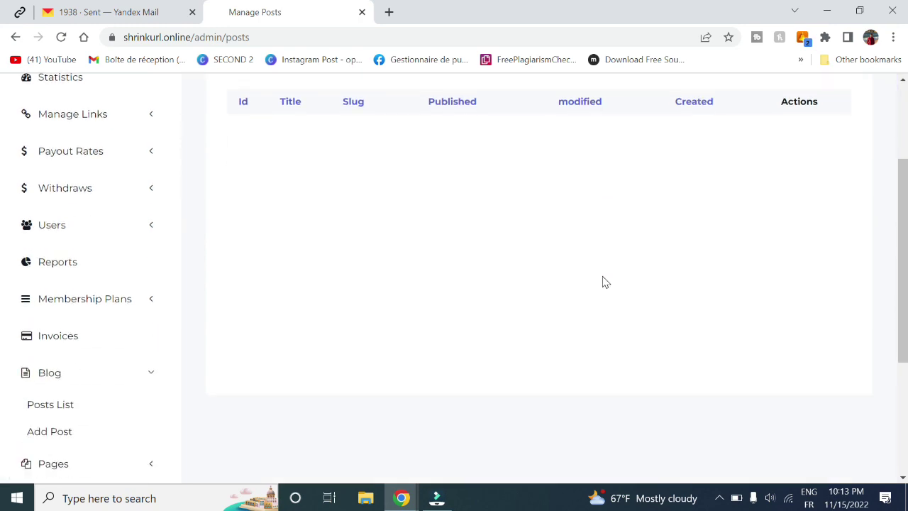
scroll(606, 281, "up", 5)
scroll(605, 281, "up", 1)
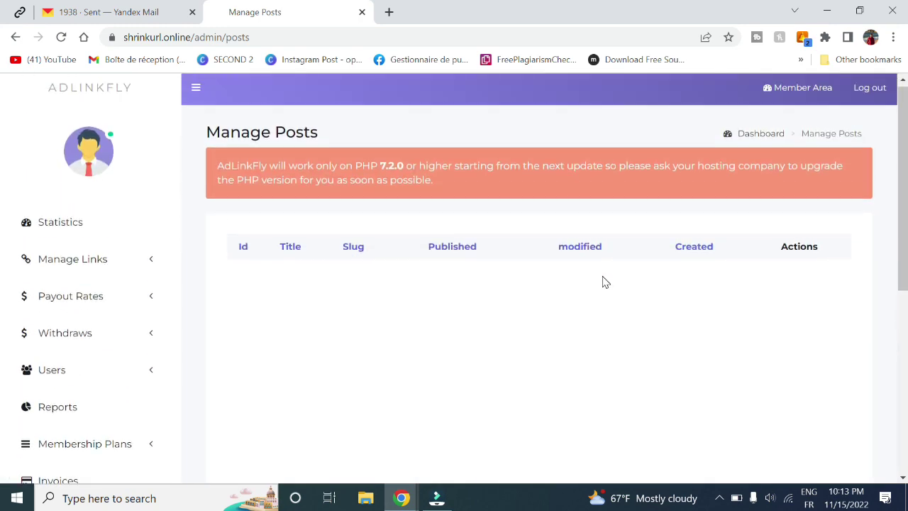
- In the private window, go from the public home page to the empty Blog page
mouse_move(402, 498)
left_click(447, 422)
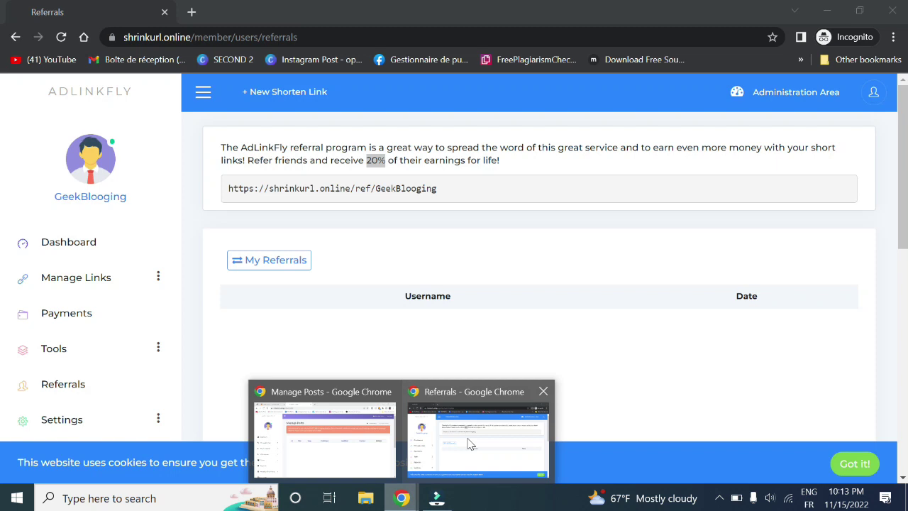
left_click(98, 97)
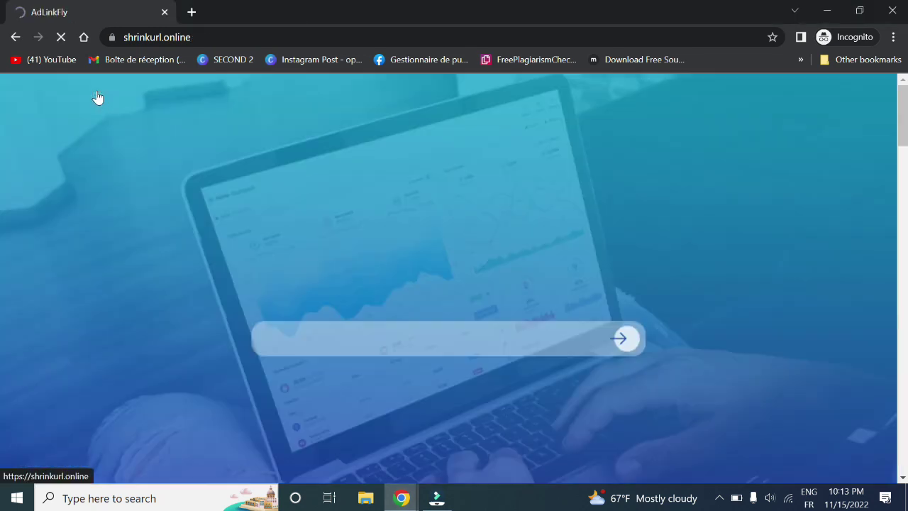
left_click(764, 115)
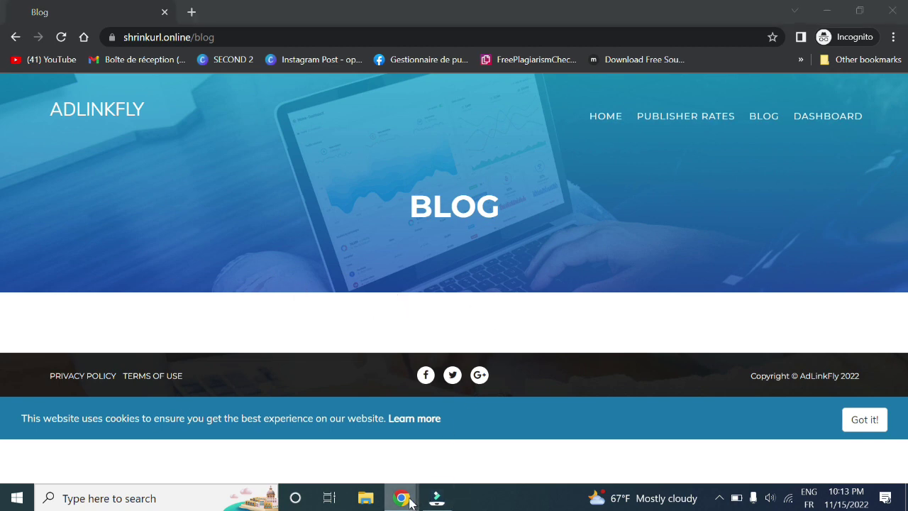
- Start a new blog post titled 'test' with slug test
mouse_move(401, 498)
left_click(326, 436)
scroll(121, 429, "down", 3)
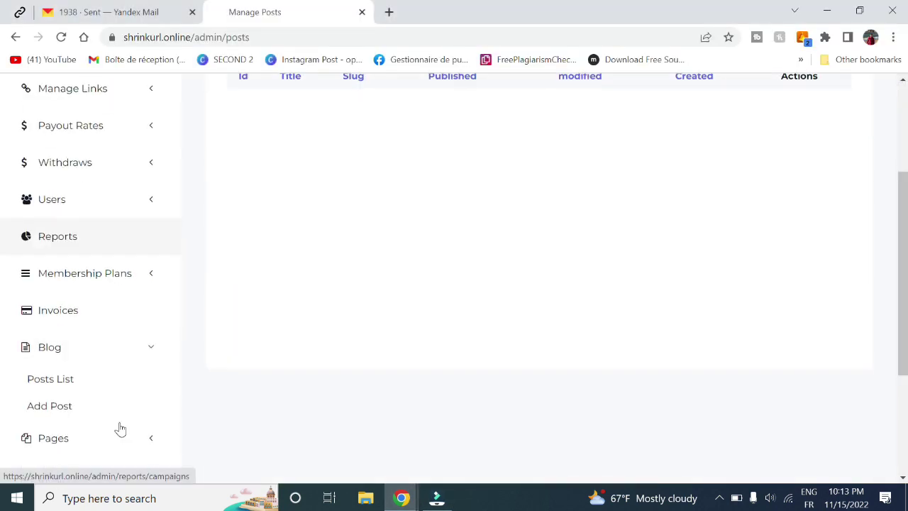
left_click(46, 344)
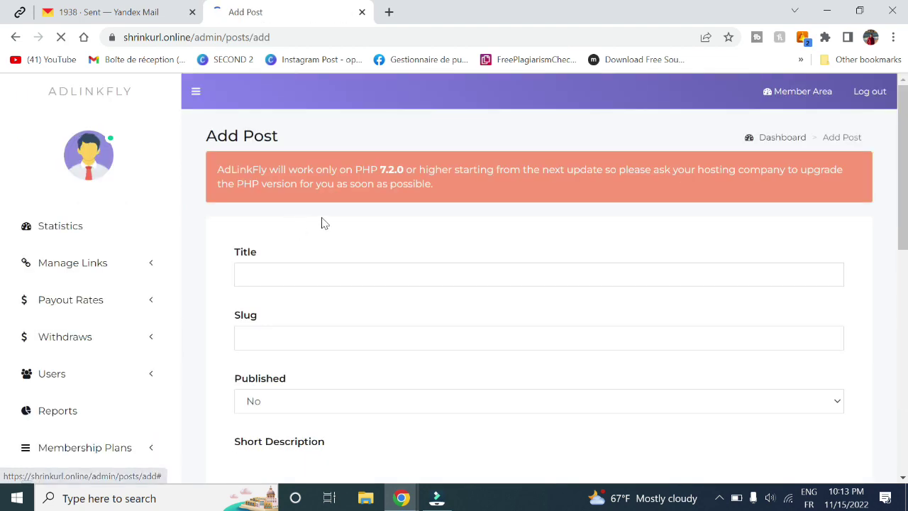
left_click(319, 276)
type("test")
left_click(320, 338)
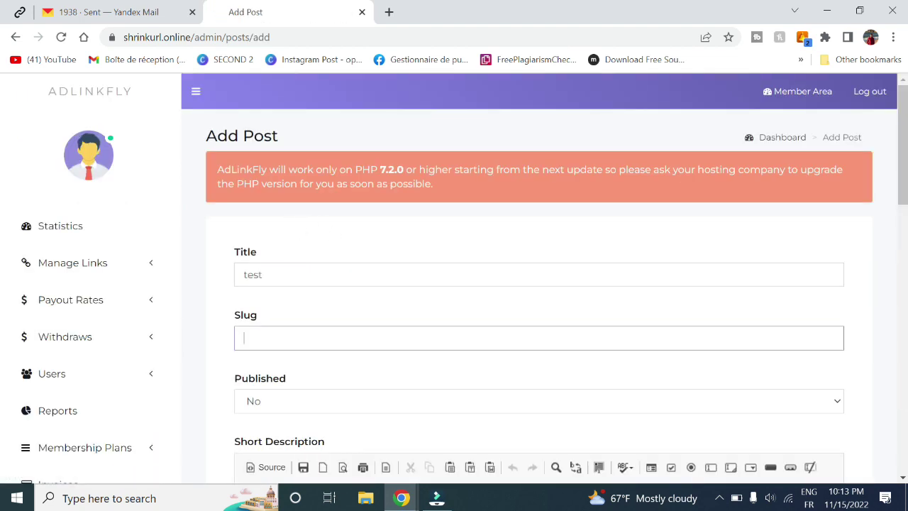
type("test")
key("Tab")
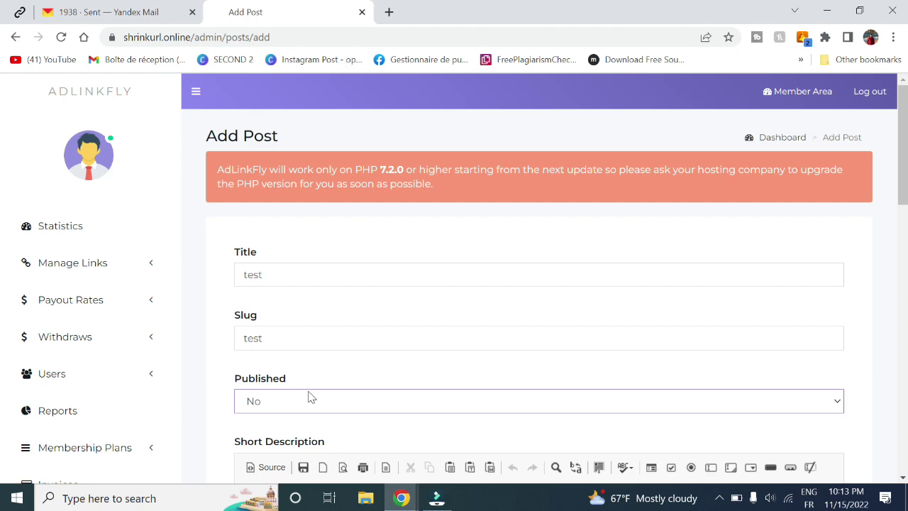
- Set the post to published, give it 'test' as description, and submit it
left_click(305, 400)
left_click(279, 421)
scroll(279, 422, "down", 3)
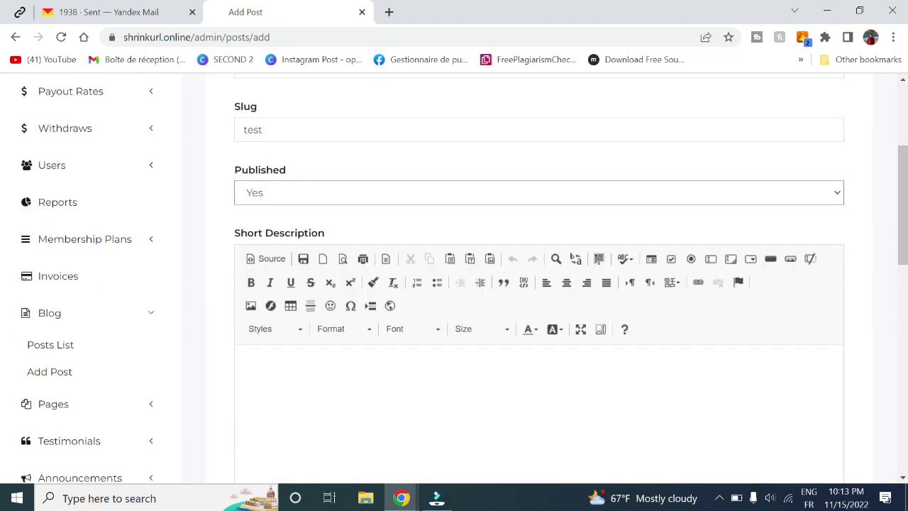
type("test")
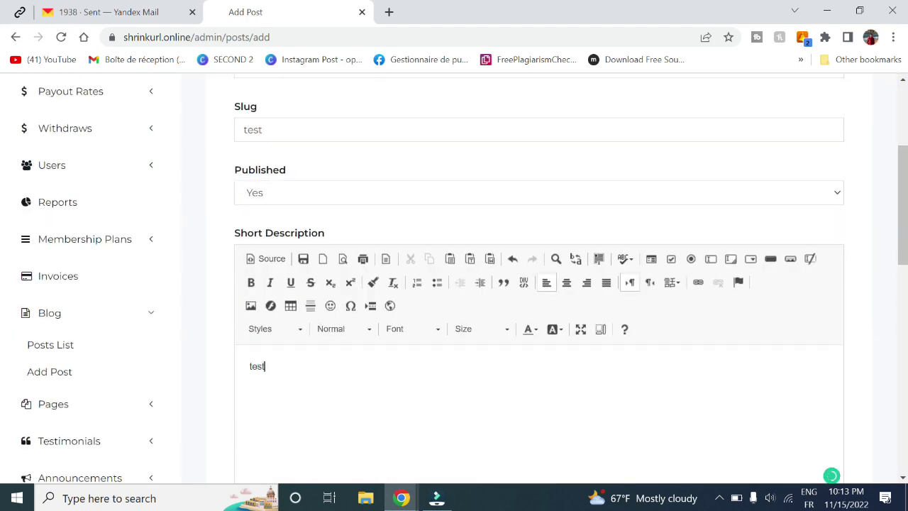
key("Tab")
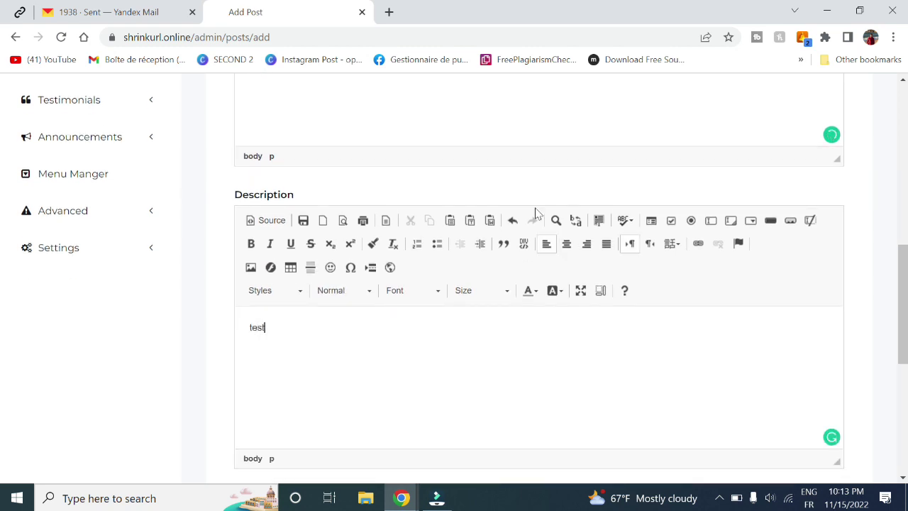
scroll(2, 270, "down", 5)
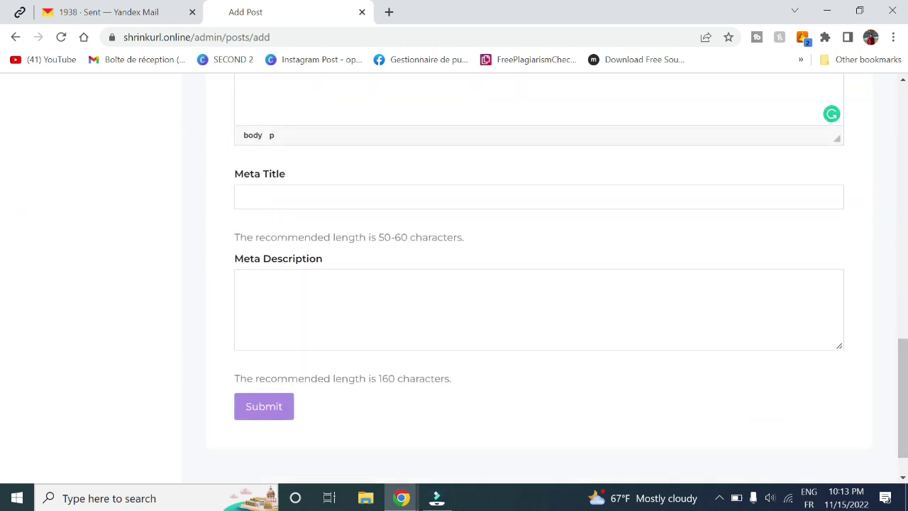
left_click(274, 422)
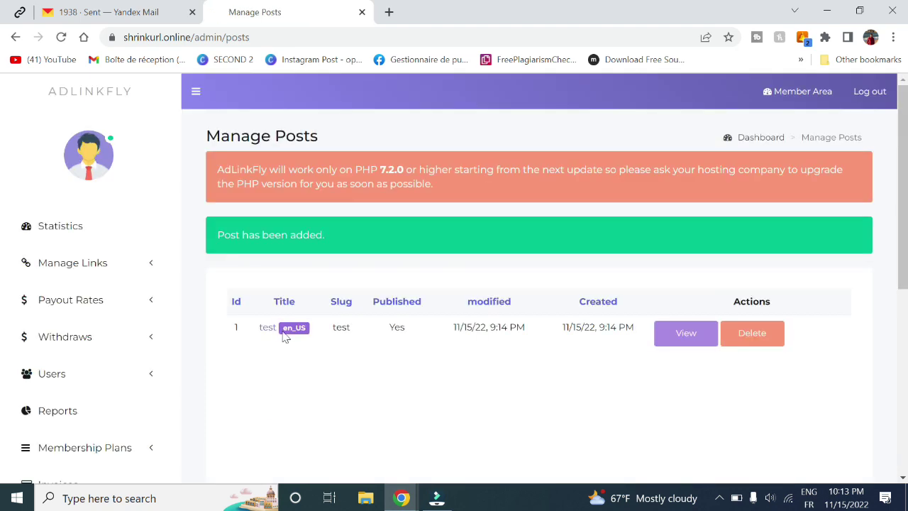
- Check the new test post on the public blog page
mouse_move(402, 498)
left_click(456, 442)
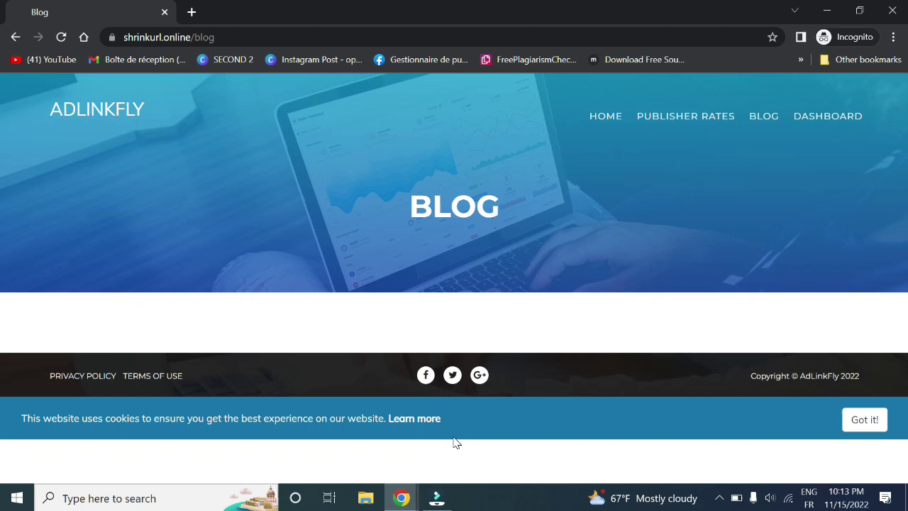
left_click_drag(45, 360, 172, 443)
left_click(275, 400)
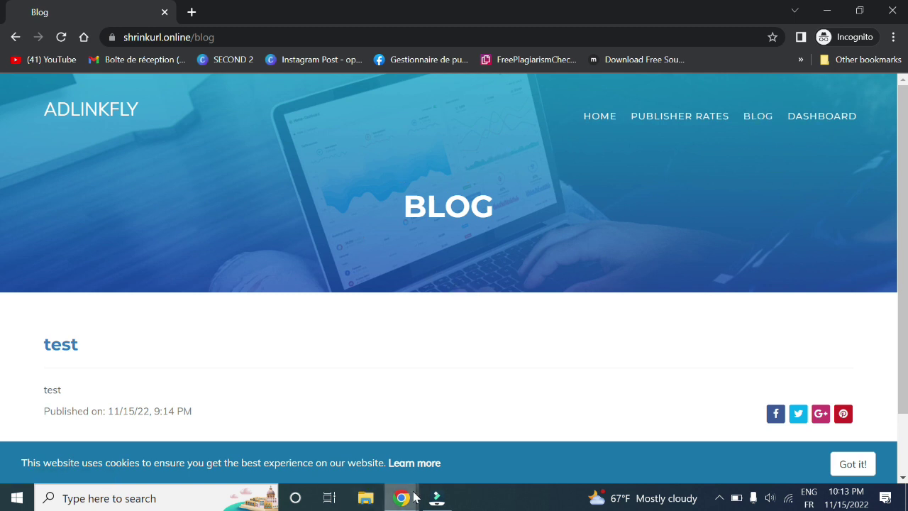
- Delete the test post from Manage Posts and confirm the deletion
mouse_move(401, 498)
left_click(351, 423)
scroll(160, 395, "down", 2)
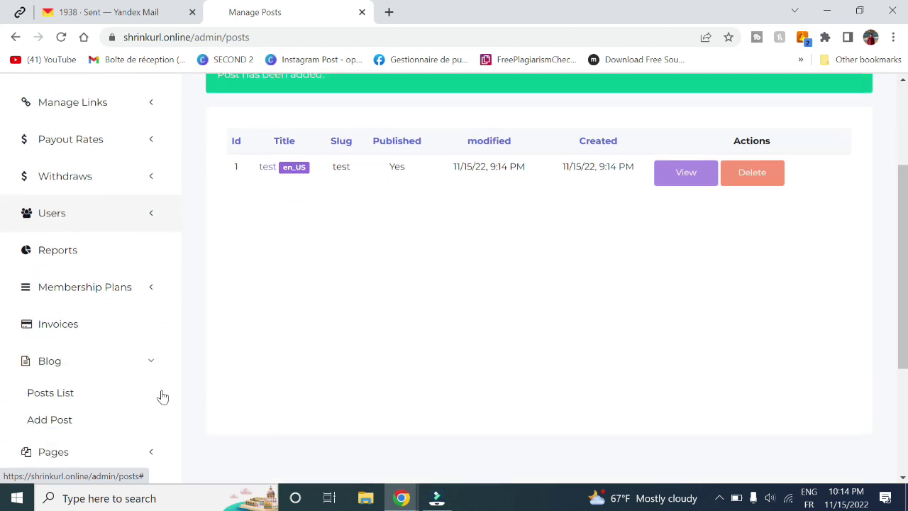
left_click(763, 183)
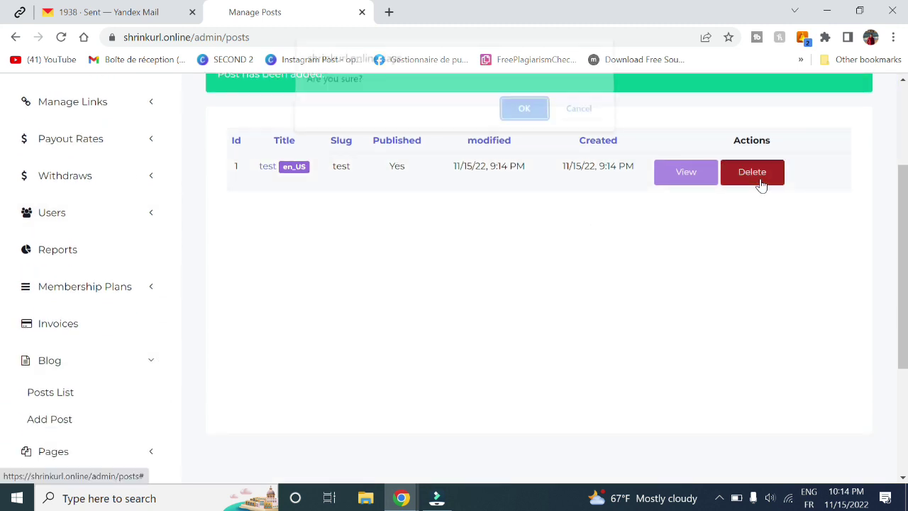
left_click(523, 120)
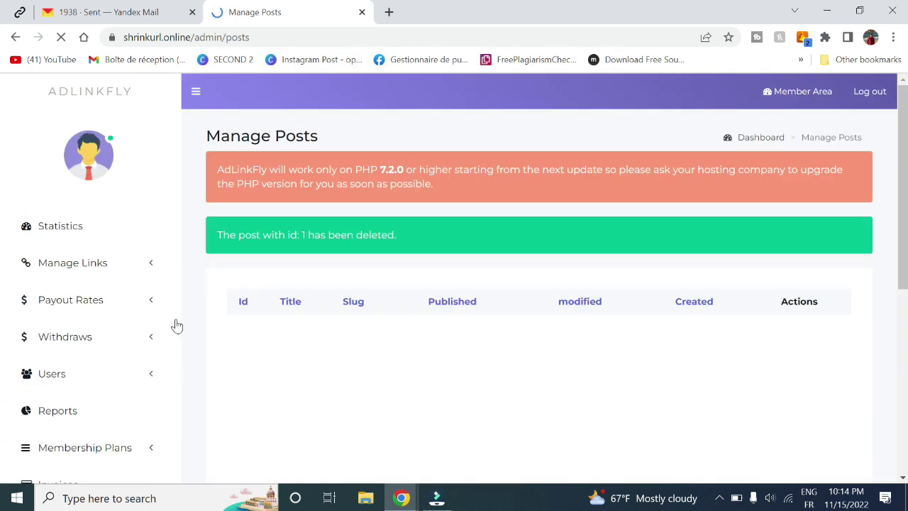
scroll(175, 325, "down", 4)
left_click(63, 361)
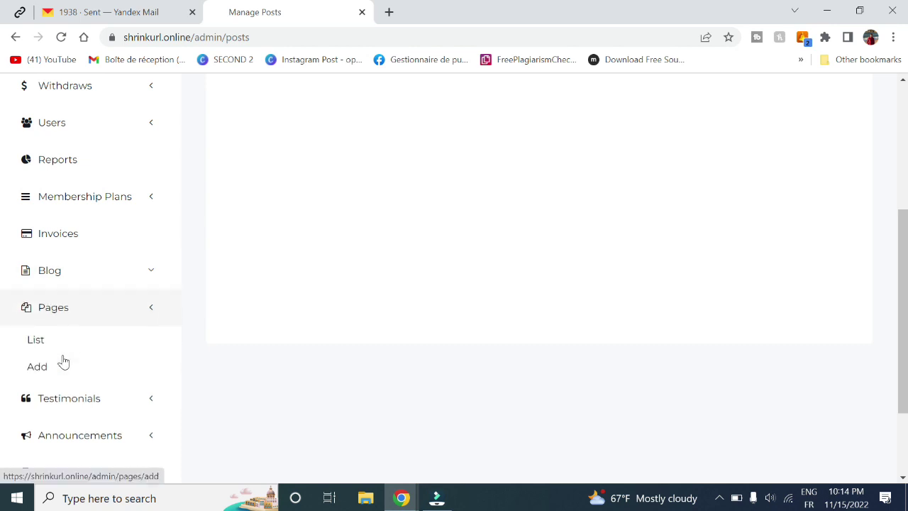
- From the Pages list, open the public Terms of Use and Privacy Policy pages in tabs
left_click(39, 341)
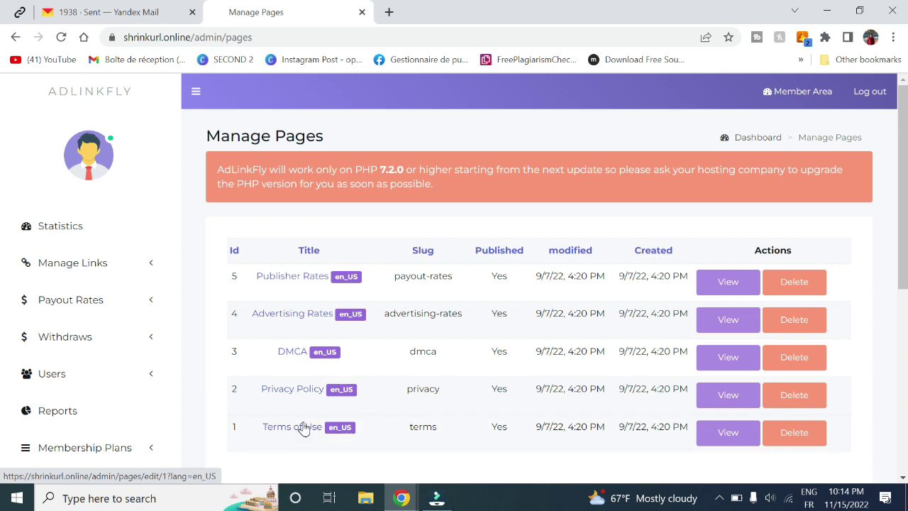
left_click(738, 396)
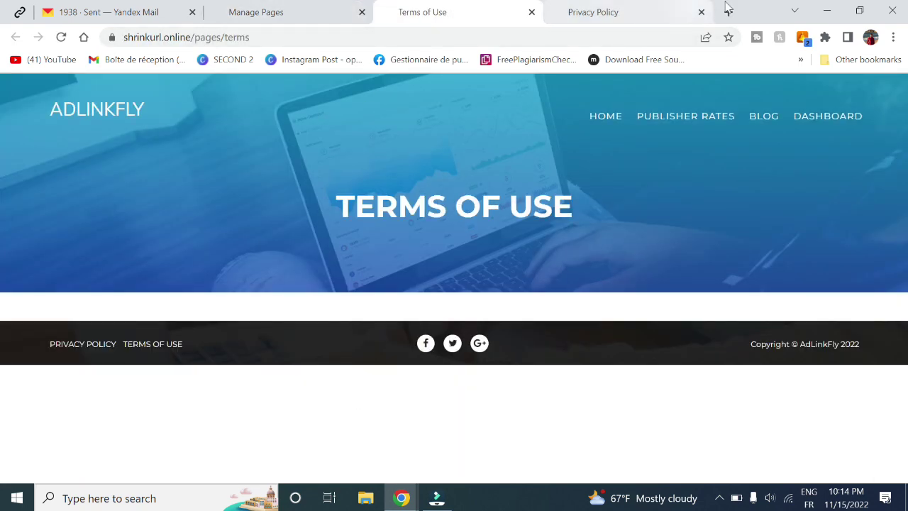
left_click(729, 12)
type("geek")
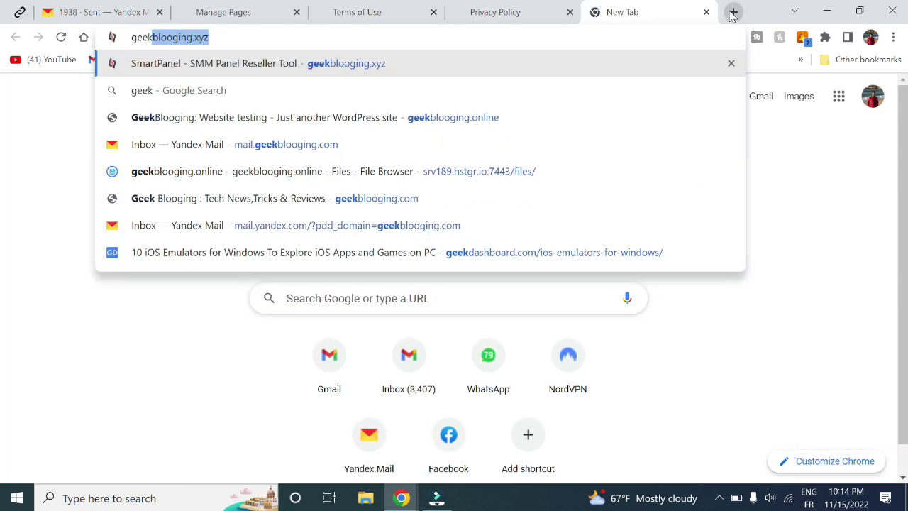
key("Return")
key("ctrl+l")
key("alt+Home")
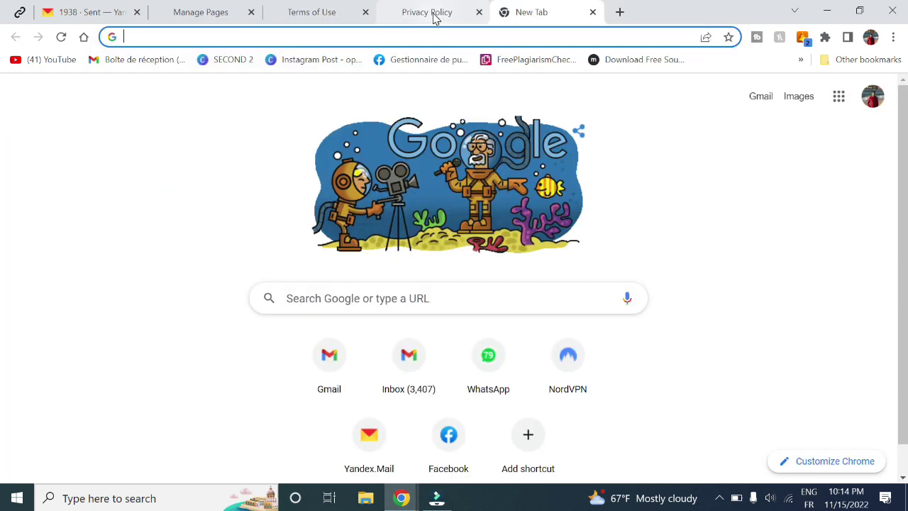
left_click(431, 14)
left_click(331, 14)
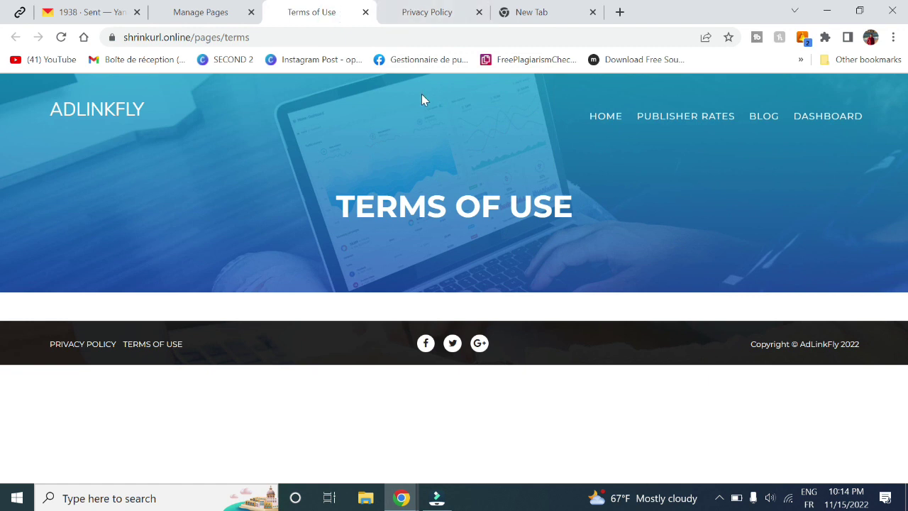
mouse_move(278, 5)
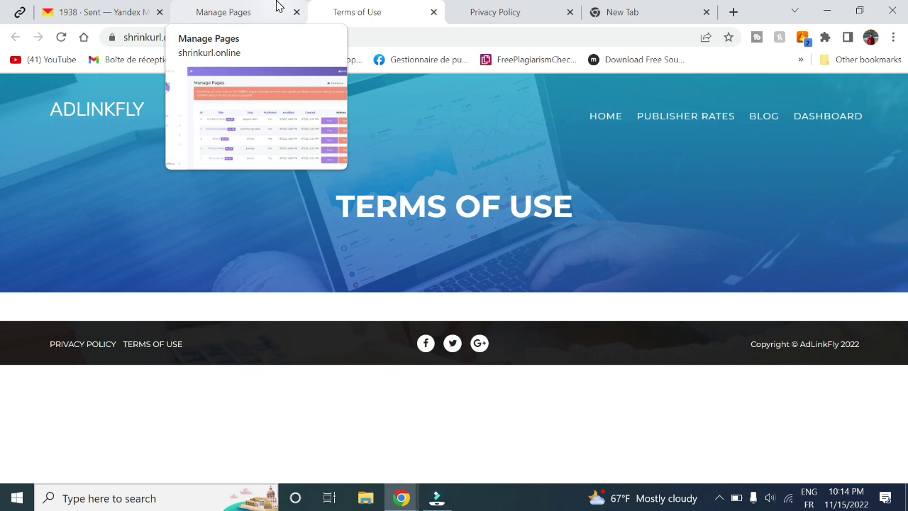
left_click(277, 7)
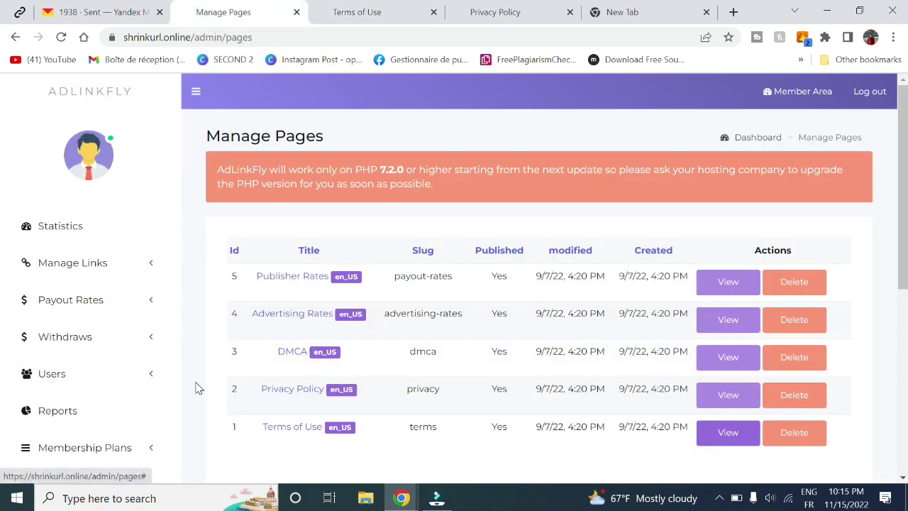
- Back in the admin tab, open the blank Add Post form under Blog
scroll(198, 387, "down", 5)
left_click(88, 208)
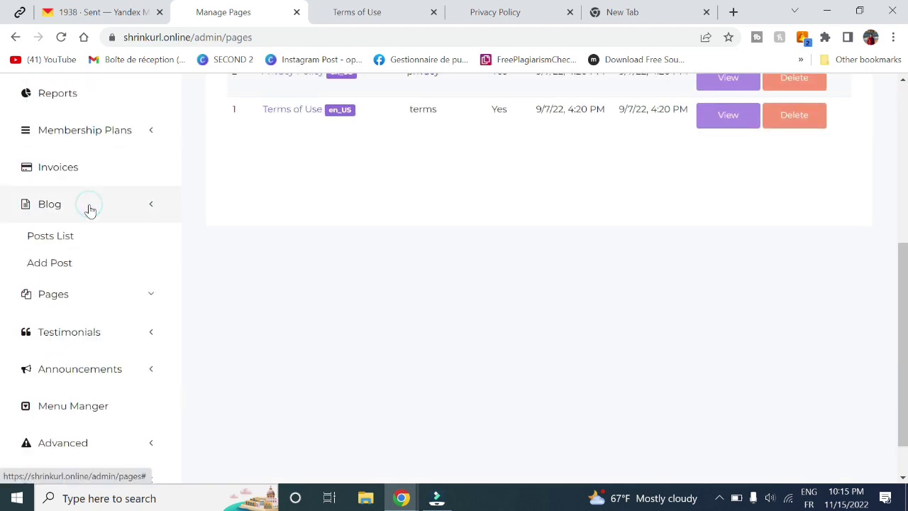
left_click(81, 273)
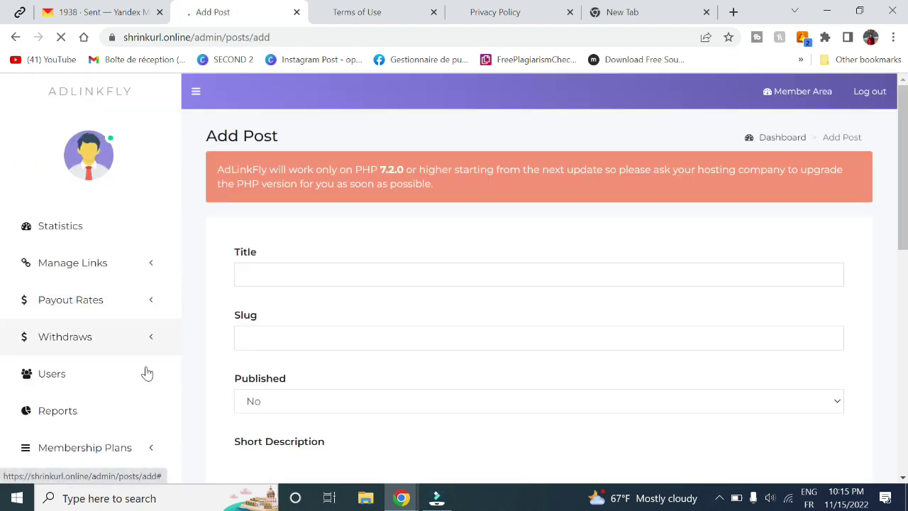
scroll(146, 373, "down", 6)
- Look over the blank Add Page form's Title, Slug, Published and Content fields
left_click(112, 210)
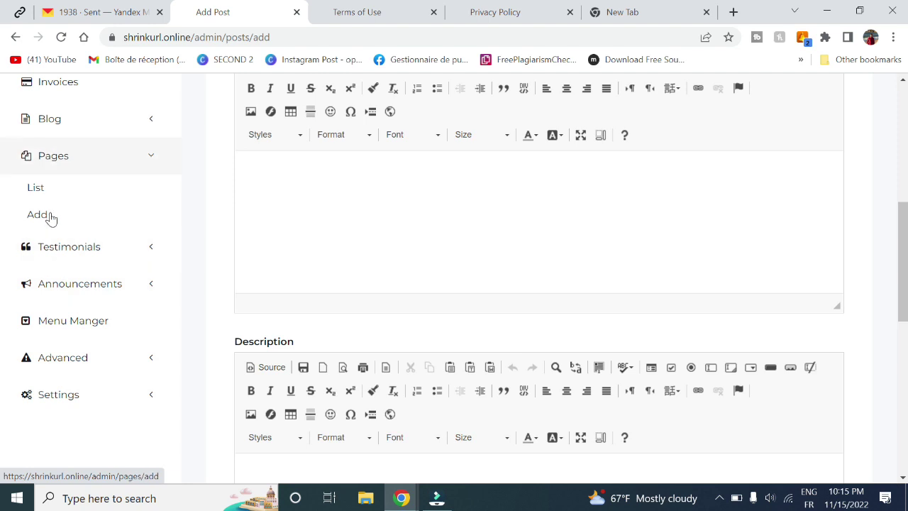
left_click(49, 214)
left_click(326, 264)
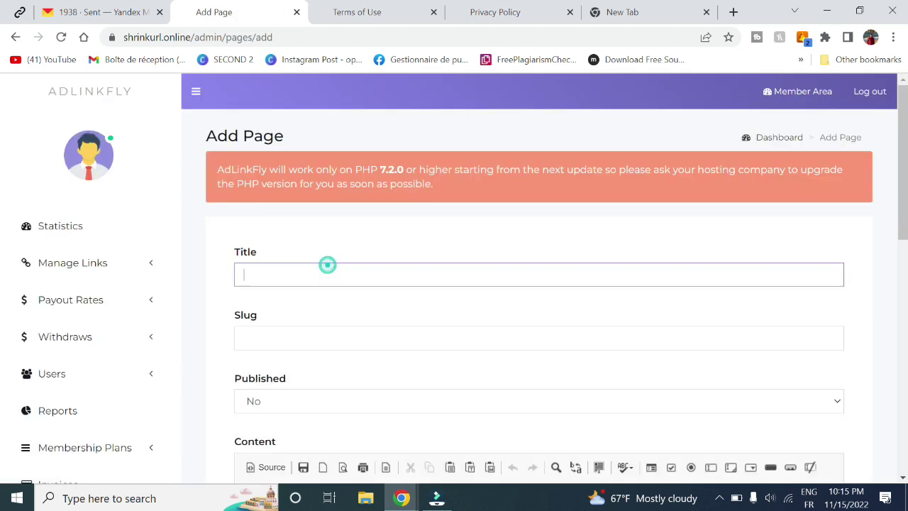
left_click(276, 332)
scroll(276, 332, "down", 2)
scroll(276, 332, "down", 4)
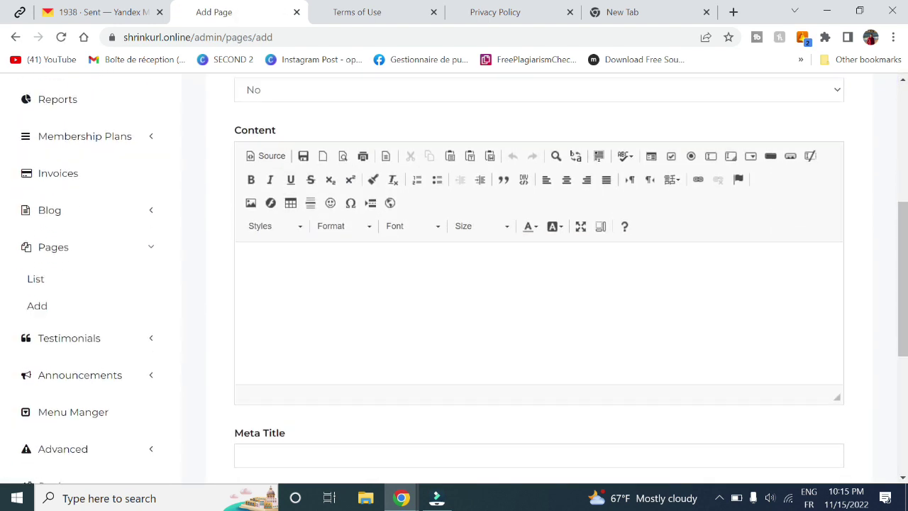
scroll(276, 332, "up", 1)
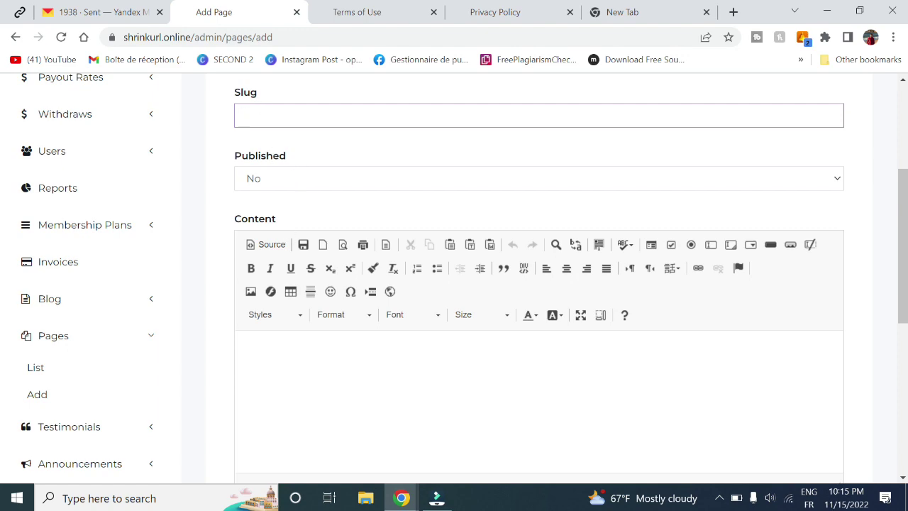
scroll(539, 283, "down", 2)
scroll(316, 366, "down", 1)
scroll(8, 420, "up", 6)
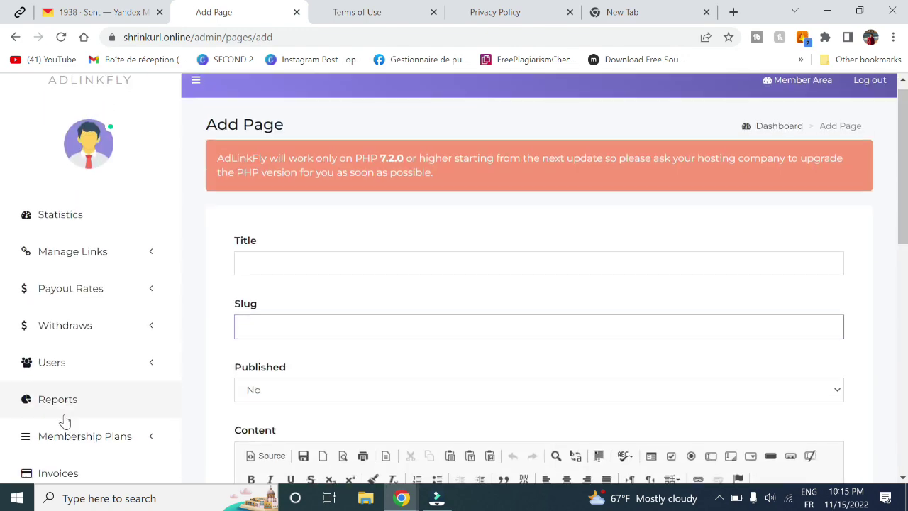
scroll(61, 419, "down", 4)
left_click(80, 372)
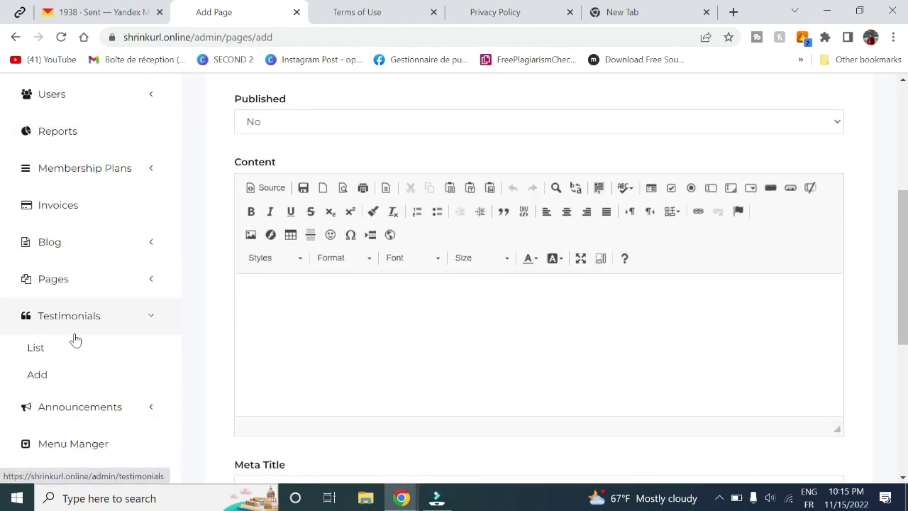
- Start a new testimonial, filling the author's name and position Owner
left_click(35, 357)
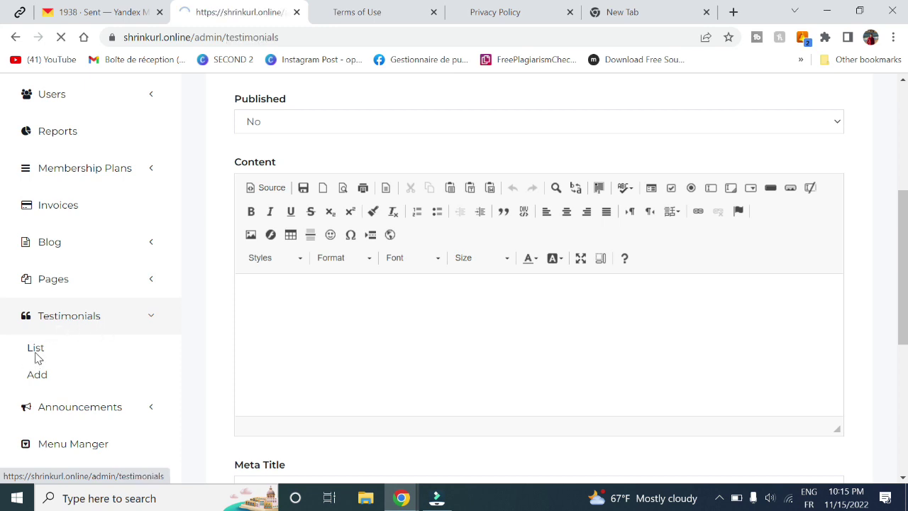
scroll(148, 329, "down", 4)
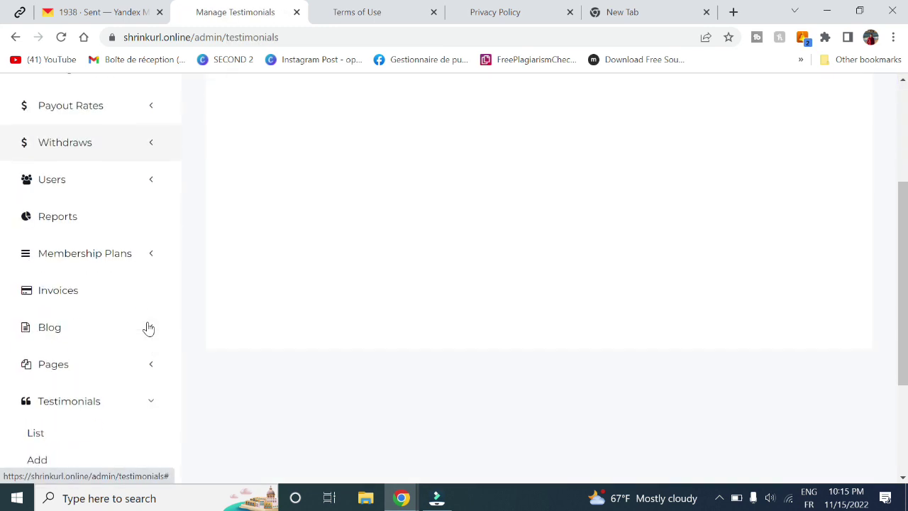
left_click(35, 396)
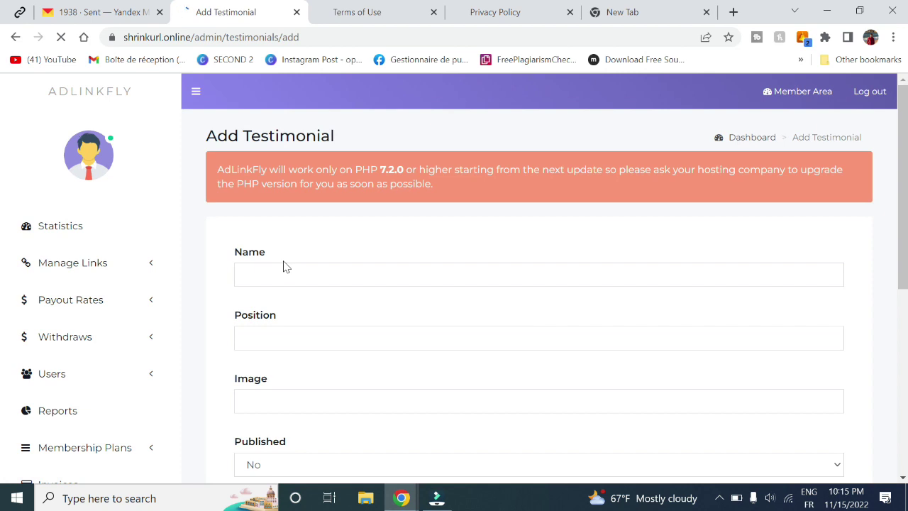
left_click(320, 274)
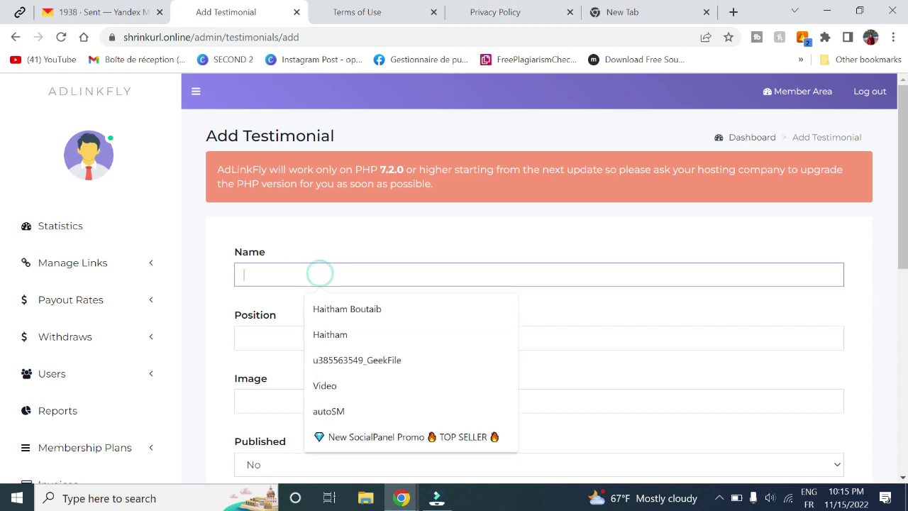
left_click(347, 309)
left_click(262, 337)
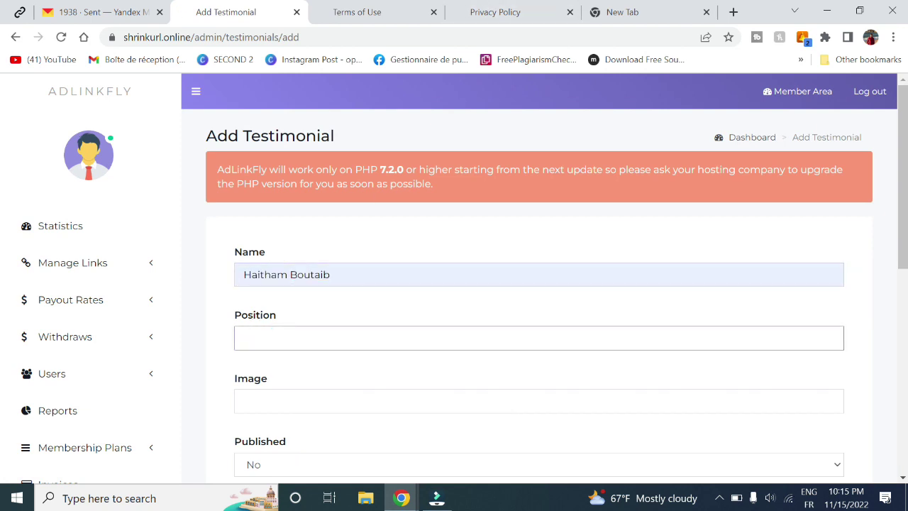
key("Tab")
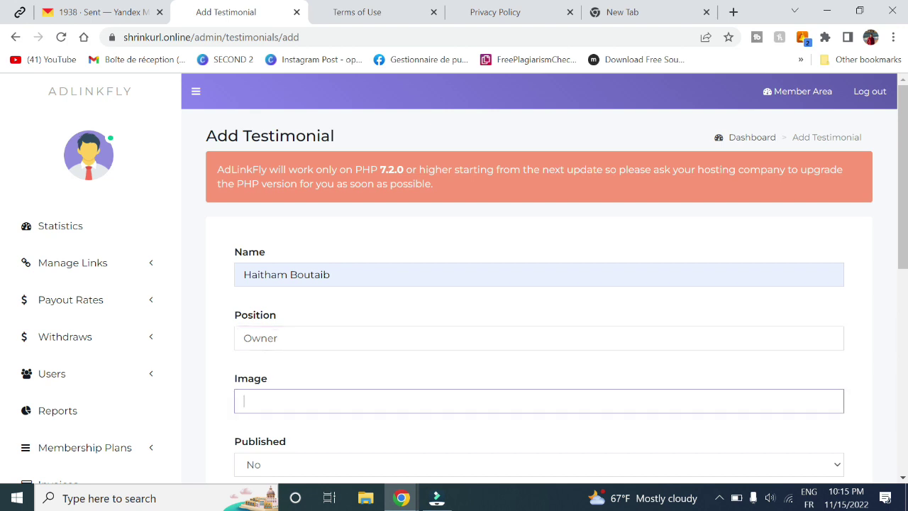
- Copy the member avatar's image address into the Image field
left_click(88, 146)
right_click(87, 145)
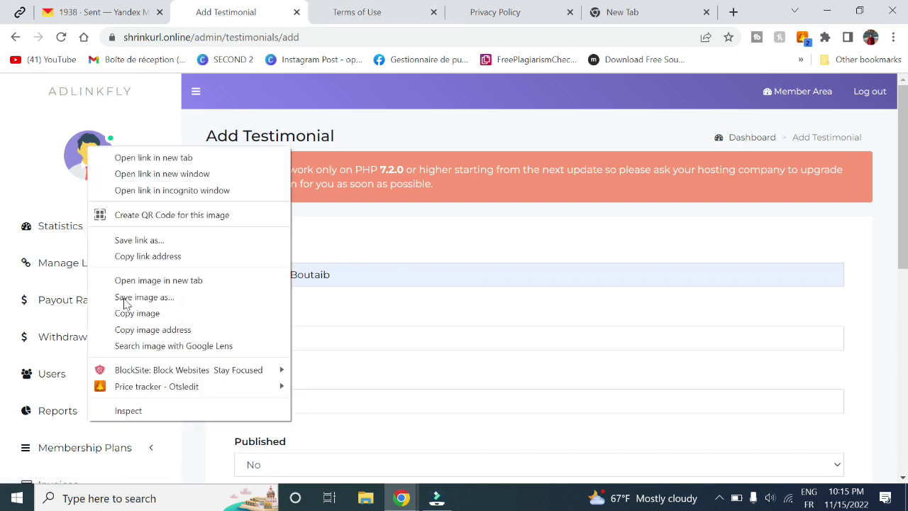
left_click(144, 337)
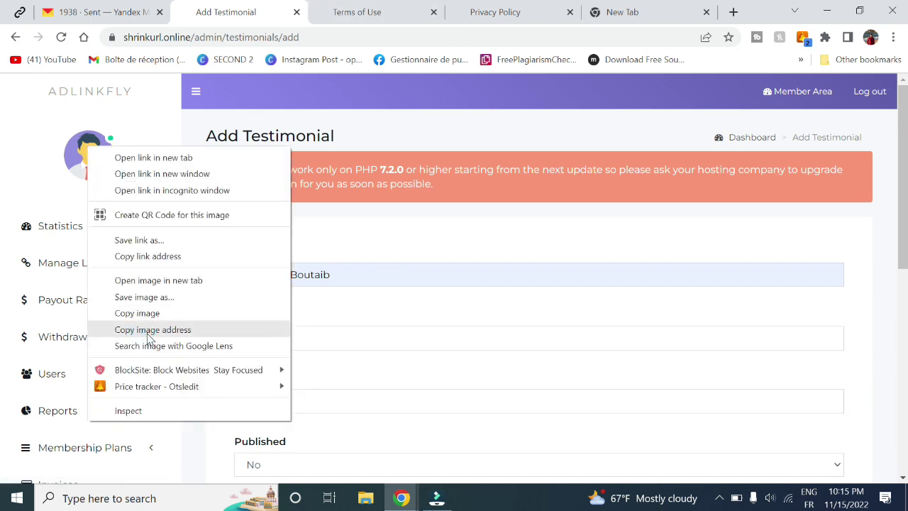
left_click(238, 394)
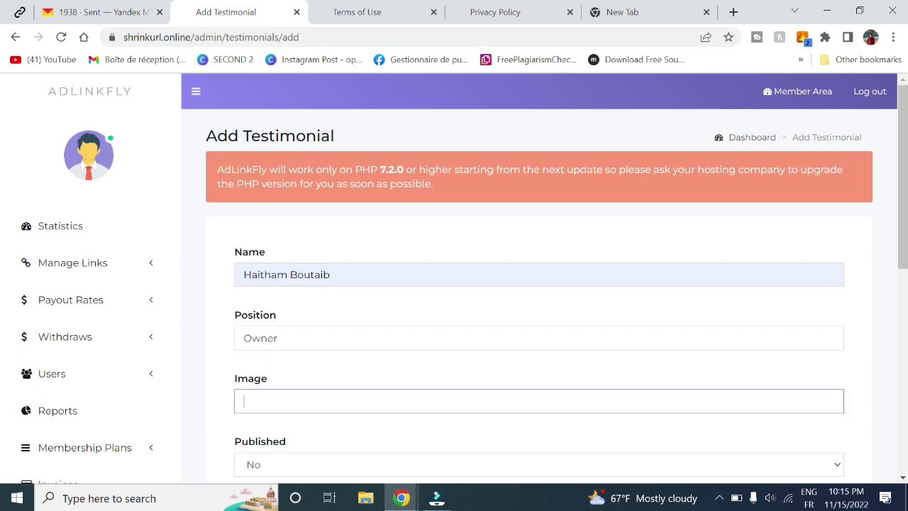
type("https://shrinkurl.online/img/member-avatar.png")
- Set Published to Yes, enter 'good' as content, and submit the testimonial
scroll(333, 379, "down", 2)
left_click(332, 379)
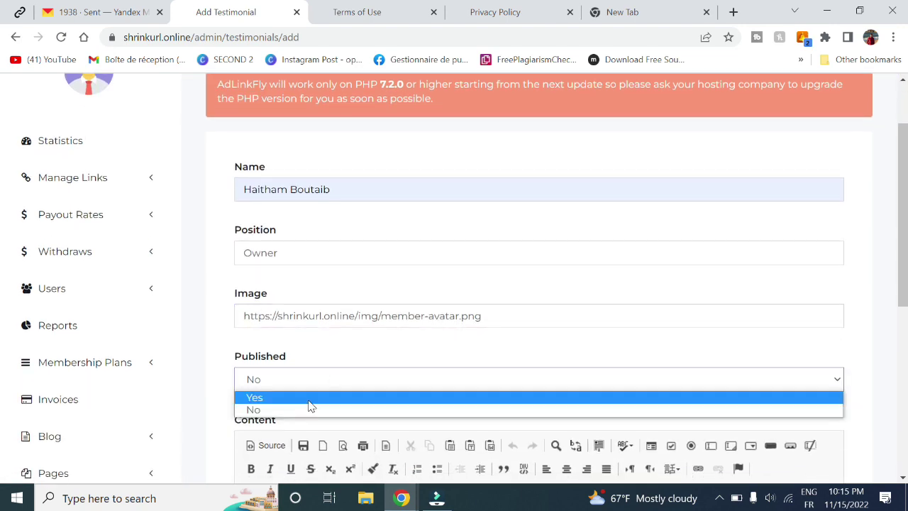
left_click(308, 398)
scroll(309, 405, "down", 1)
scroll(309, 405, "down", 2)
left_click(309, 404)
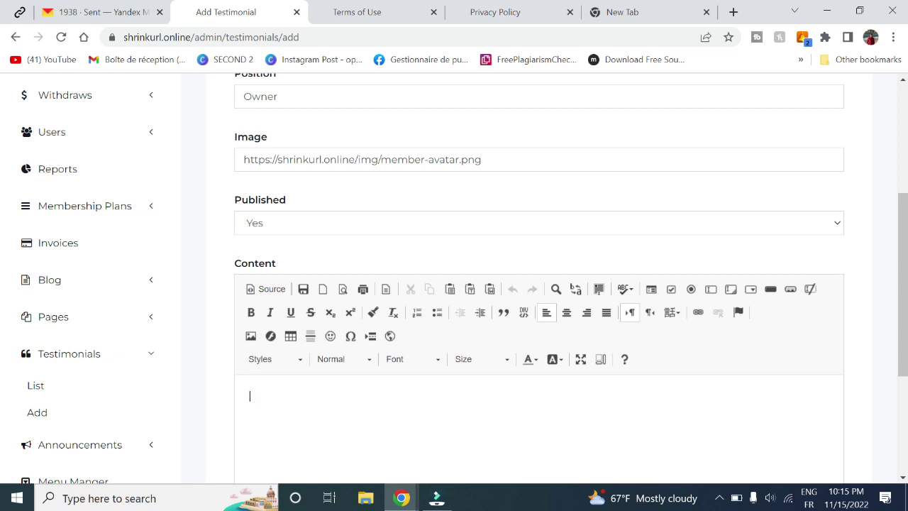
type("good")
scroll(310, 405, "down", 2)
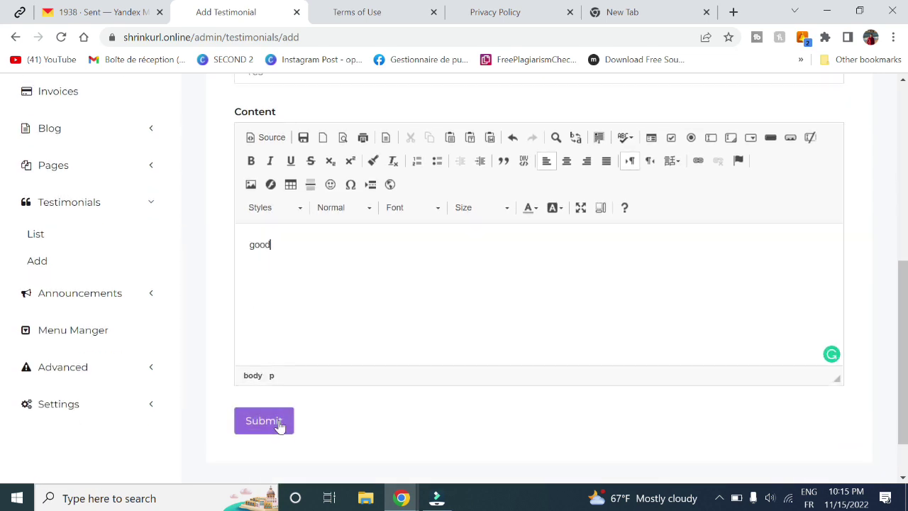
left_click(280, 424)
- Scroll the public homepage to the testimonials section showing the 'ooozkfozkf' quote
mouse_move(401, 498)
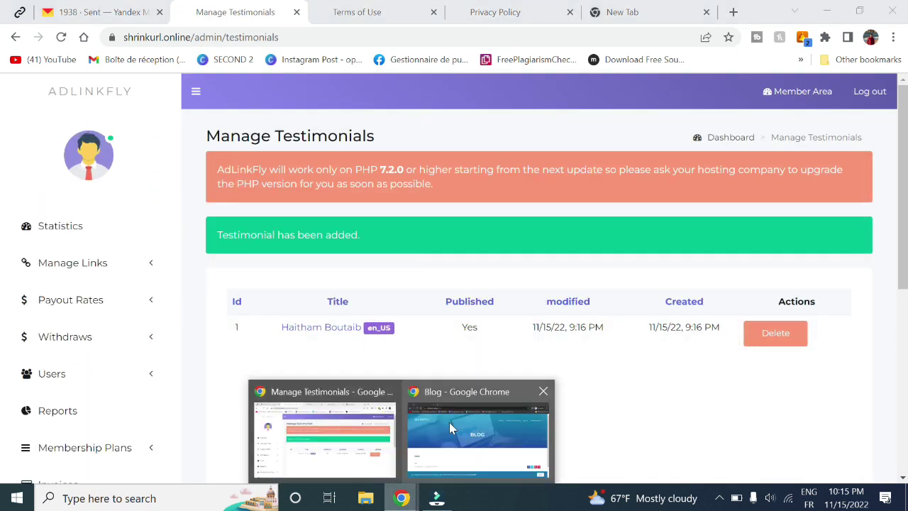
left_click(450, 422)
scroll(636, 330, "down", 5)
scroll(636, 331, "up", 5)
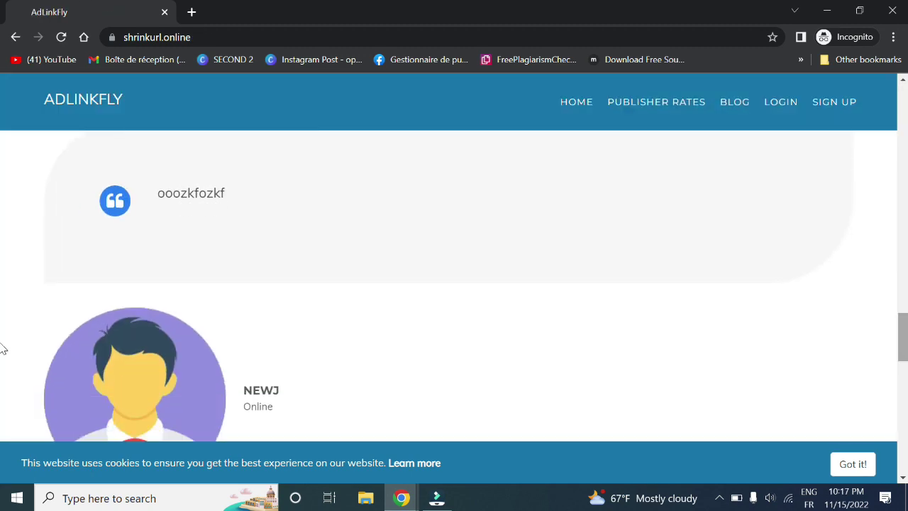
scroll(1, 333, "up", 3)
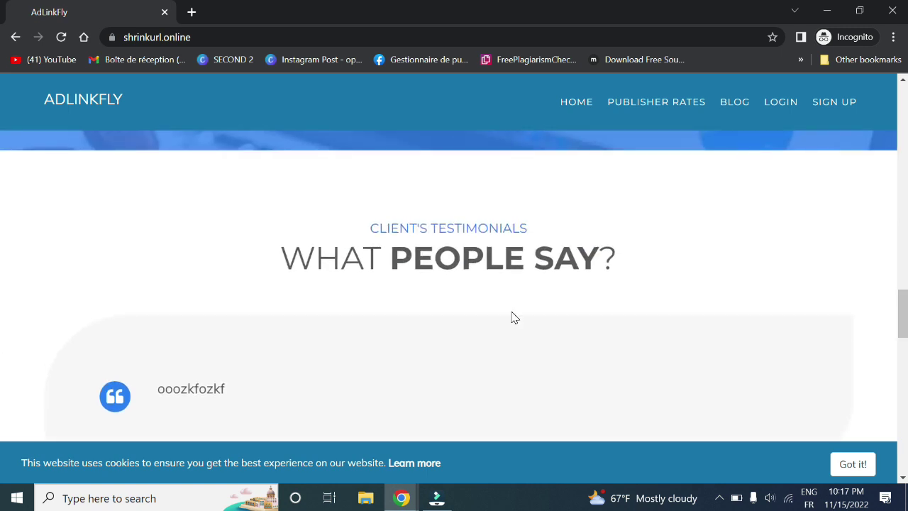
left_click_drag(380, 261, 646, 276)
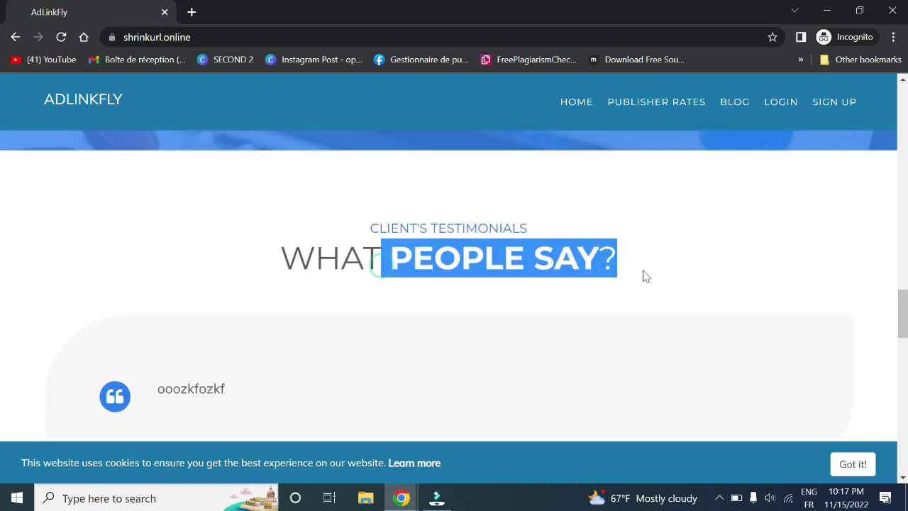
scroll(0, 291, "up", 3)
scroll(0, 291, "down", 3)
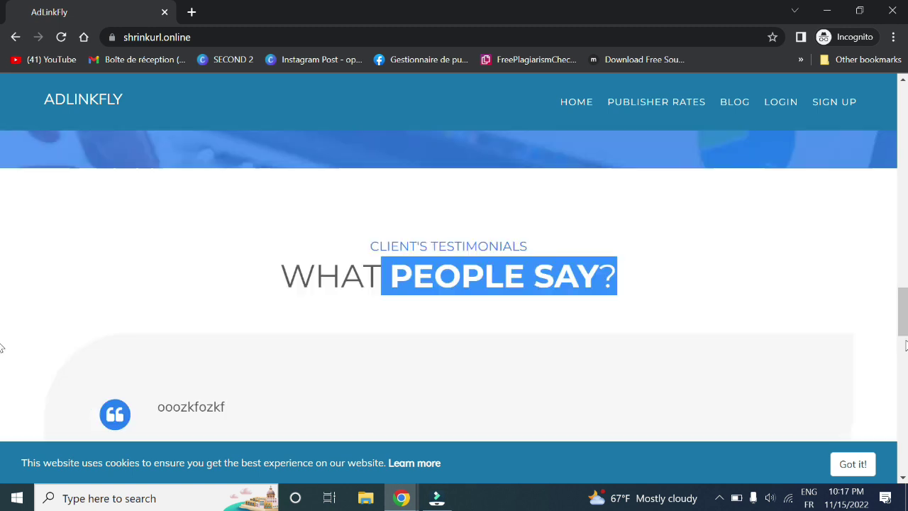
scroll(2, 347, "down", 3)
scroll(2, 339, "up", 2)
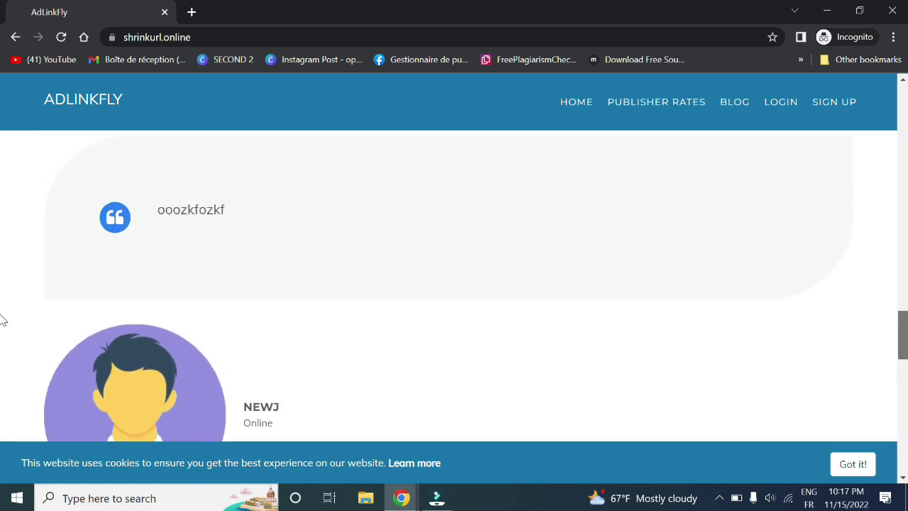
scroll(1, 345, "down", 3)
scroll(2, 346, "down", 3)
scroll(2, 369, "up", 3)
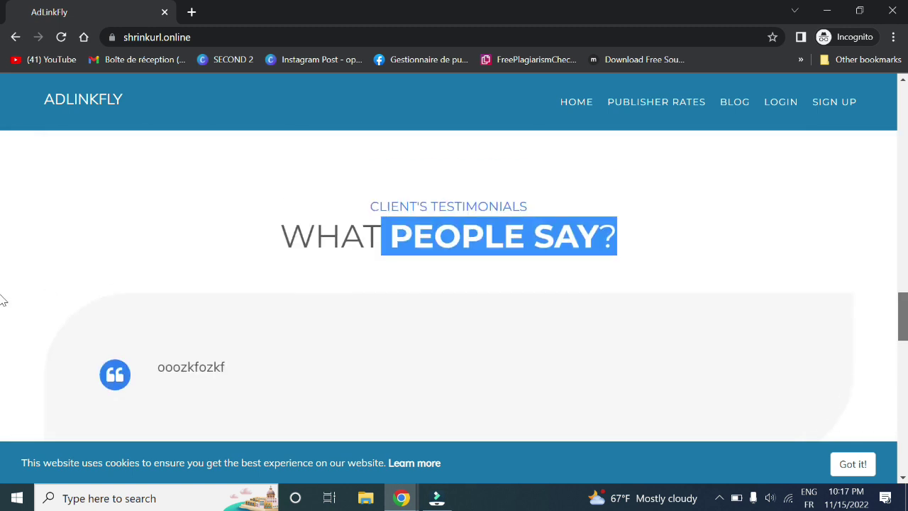
scroll(2, 298, "down", 2)
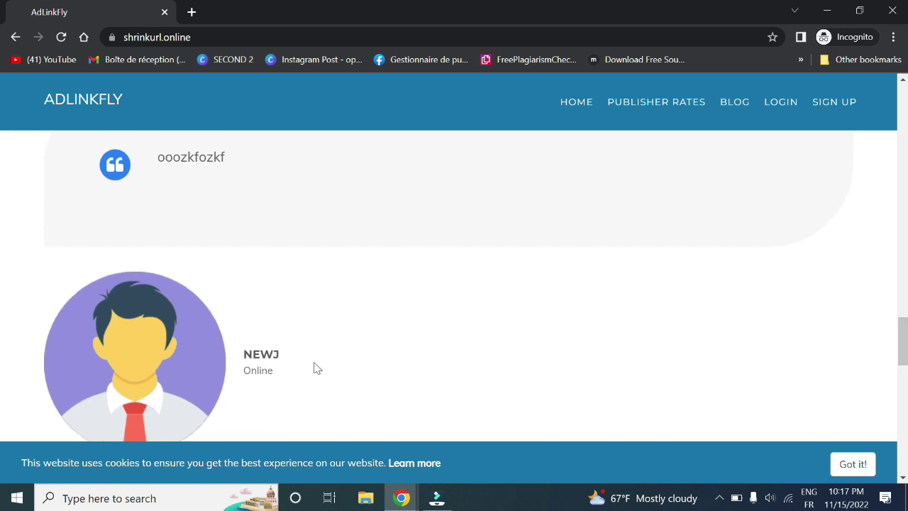
scroll(2, 319, "up", 3)
scroll(2, 334, "down", 4)
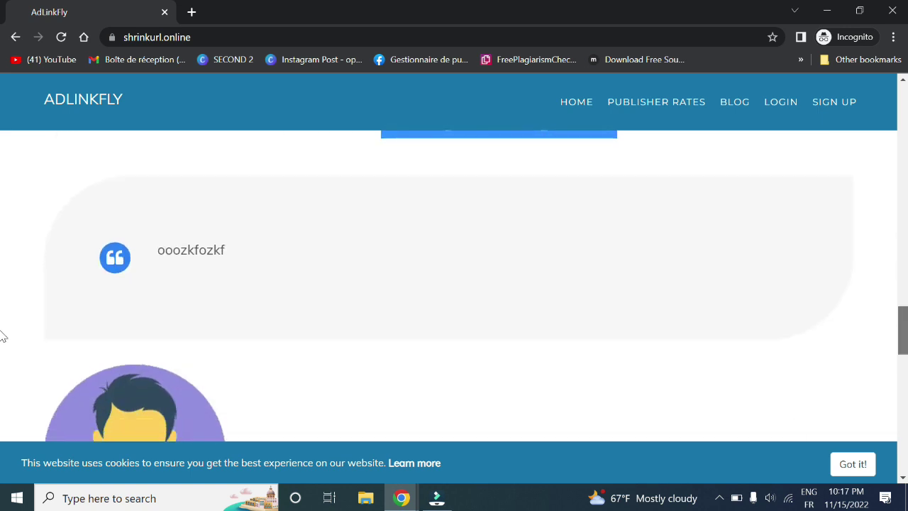
scroll(3, 362, "down", 2)
- In the admin window, open the Announcements list
mouse_move(401, 498)
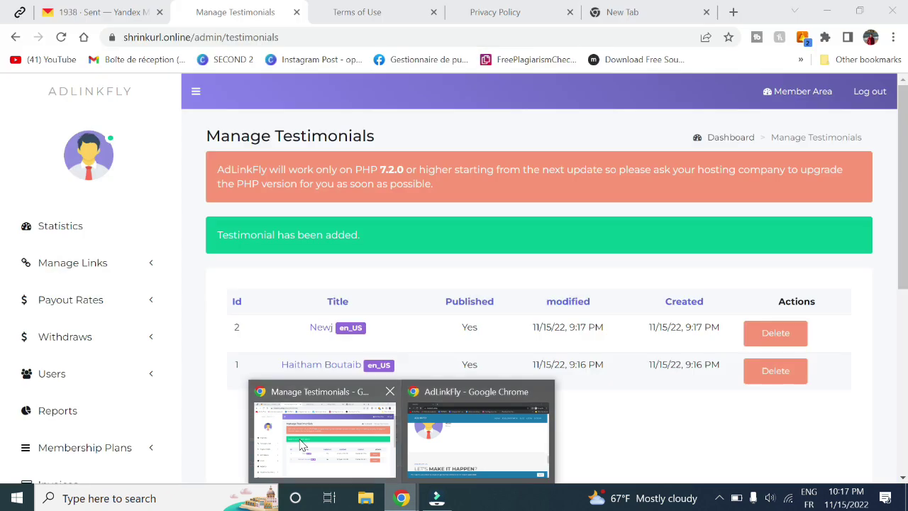
left_click(300, 445)
scroll(248, 414, "down", 5)
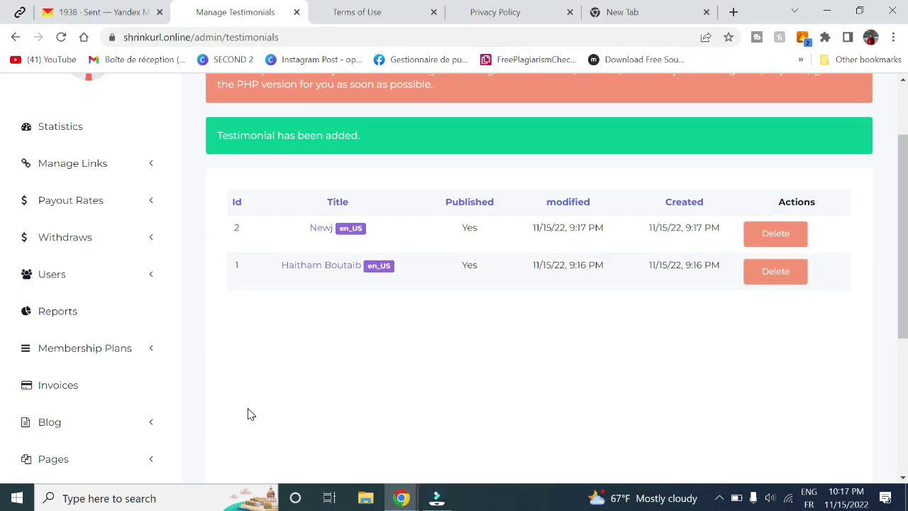
left_click(96, 366)
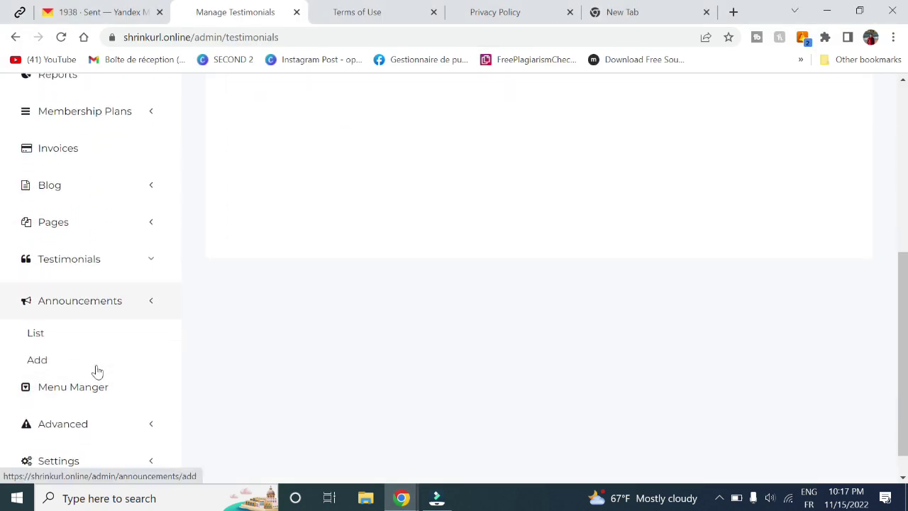
left_click(36, 330)
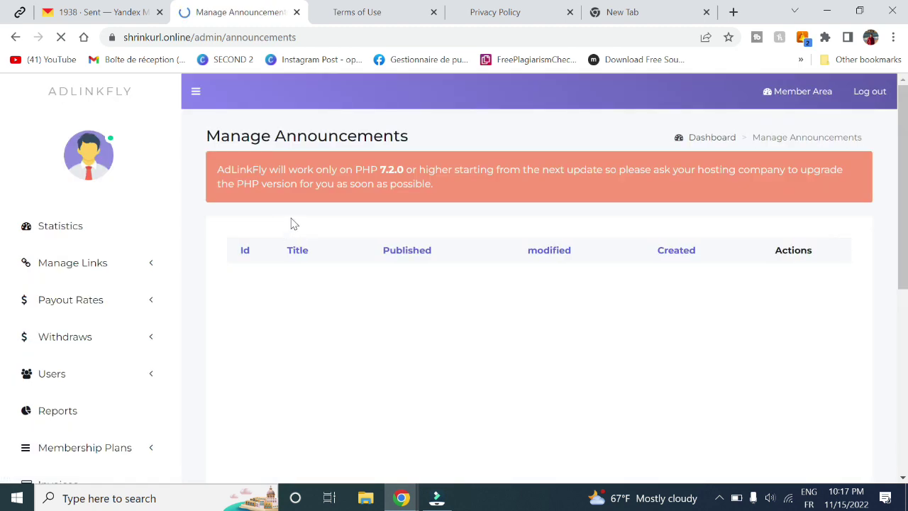
- Log in to the member account on the public site with the saved login
mouse_move(402, 498)
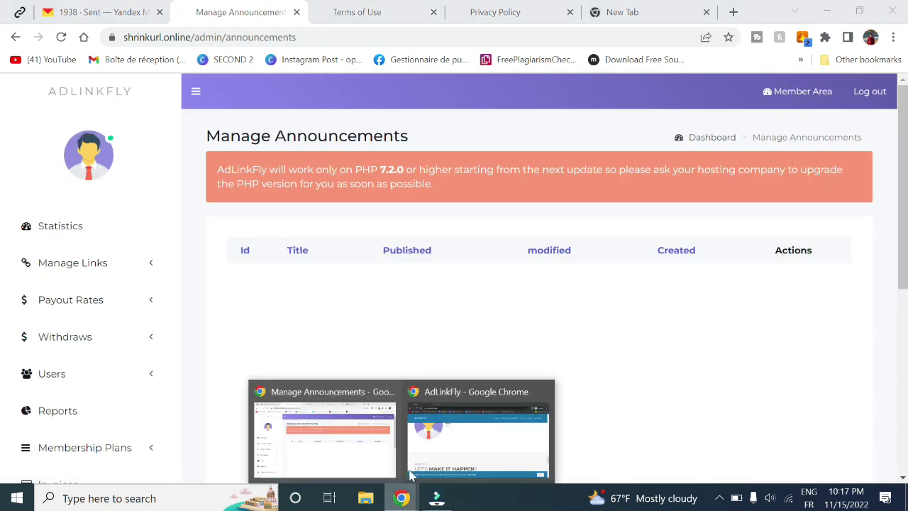
left_click(446, 418)
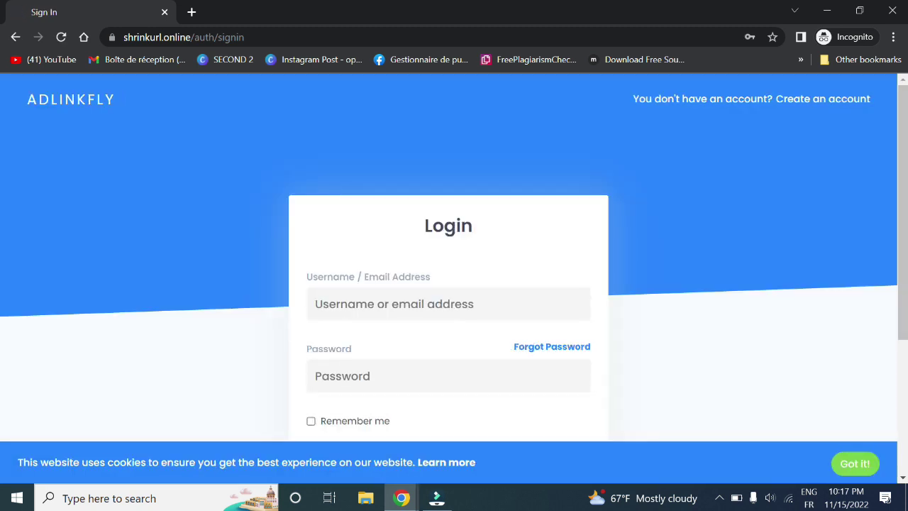
left_click(357, 305)
left_click(407, 348)
scroll(348, 418, "down", 2)
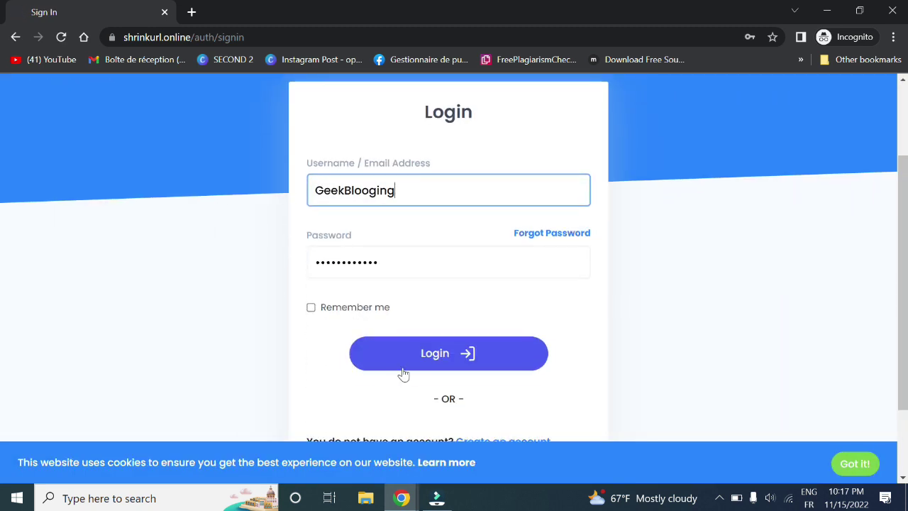
left_click(403, 367)
- Back in admin, open the blank Add Announcement form
mouse_move(402, 498)
left_click(323, 439)
scroll(97, 391, "down", 3)
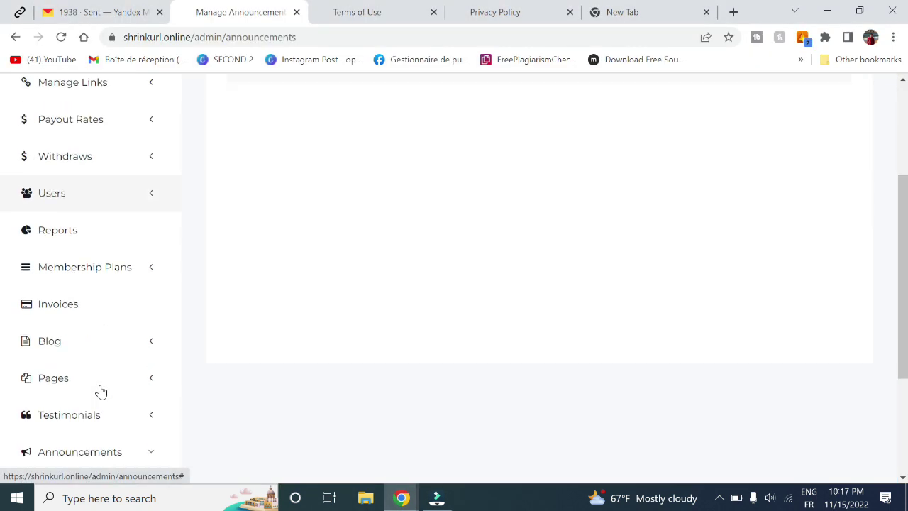
left_click(99, 409)
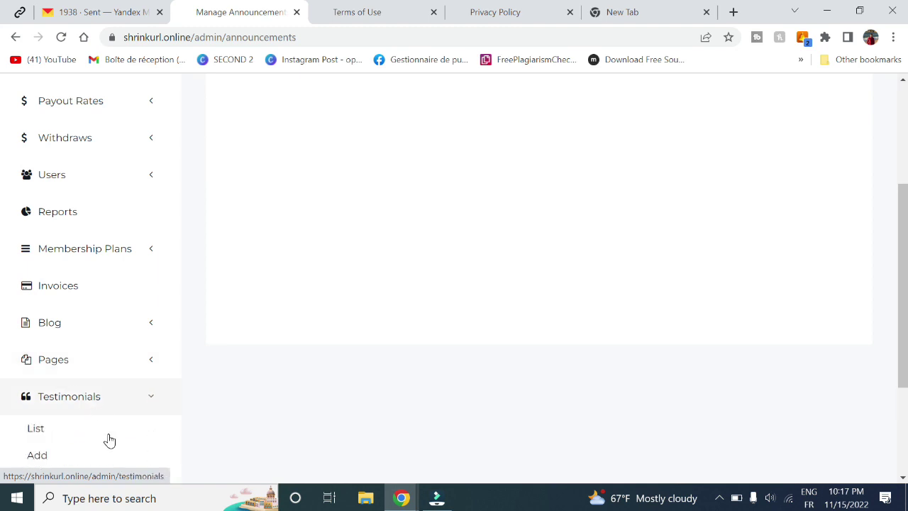
scroll(100, 437, "down", 2)
left_click(89, 378)
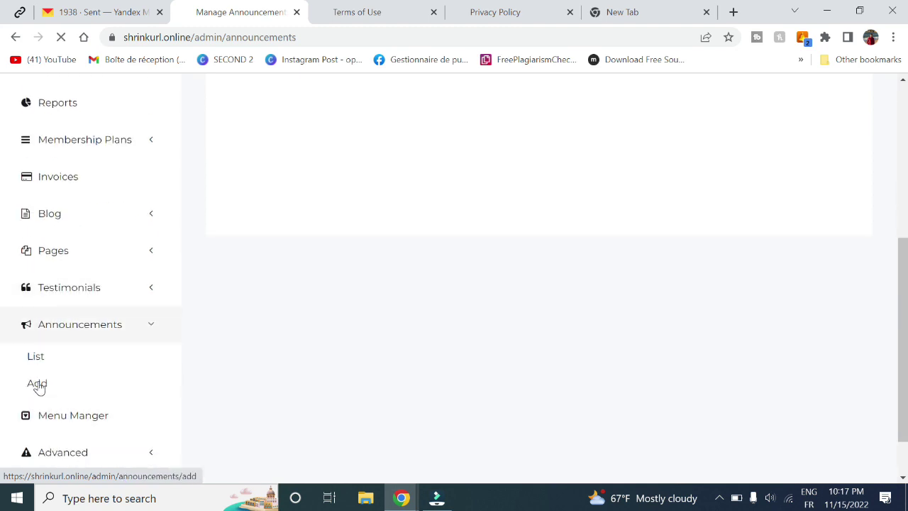
left_click(38, 383)
- Add announcement 'views', set Published to Yes, enter content 'jgvhjglyulyh', and submit it
left_click(300, 271)
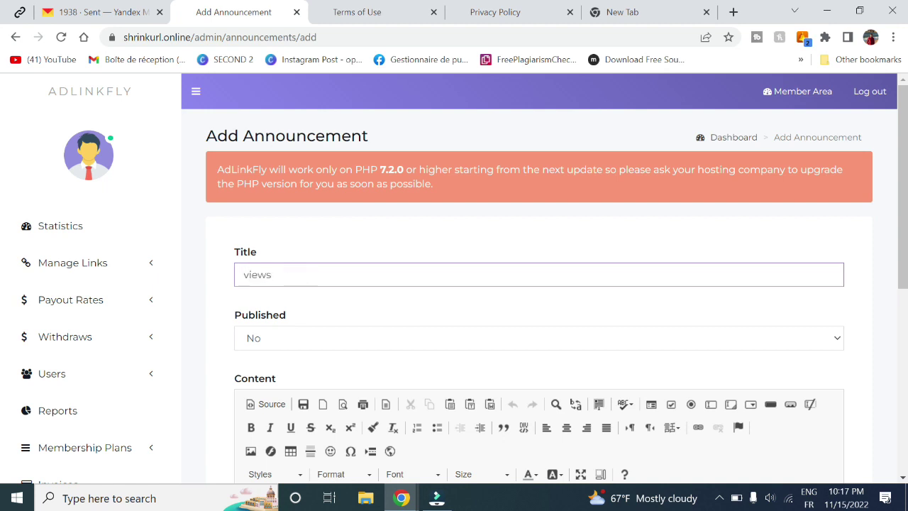
left_click(313, 338)
left_click(325, 355)
scroll(324, 355, "down", 3)
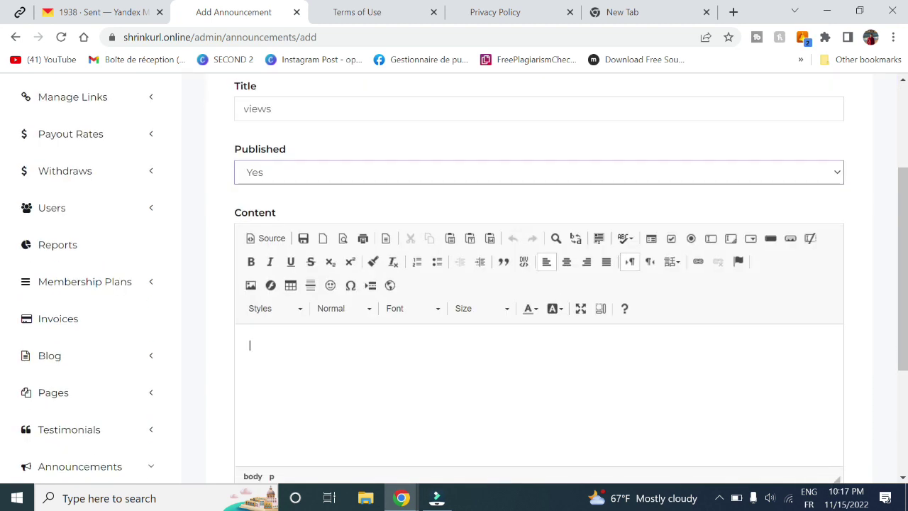
type("jgvhjglyulyhhjbk")
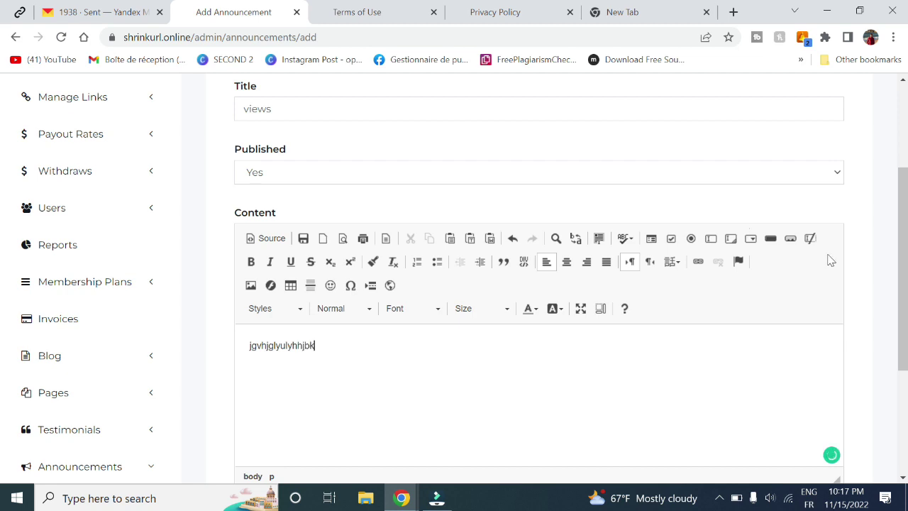
scroll(298, 365, "down", 3)
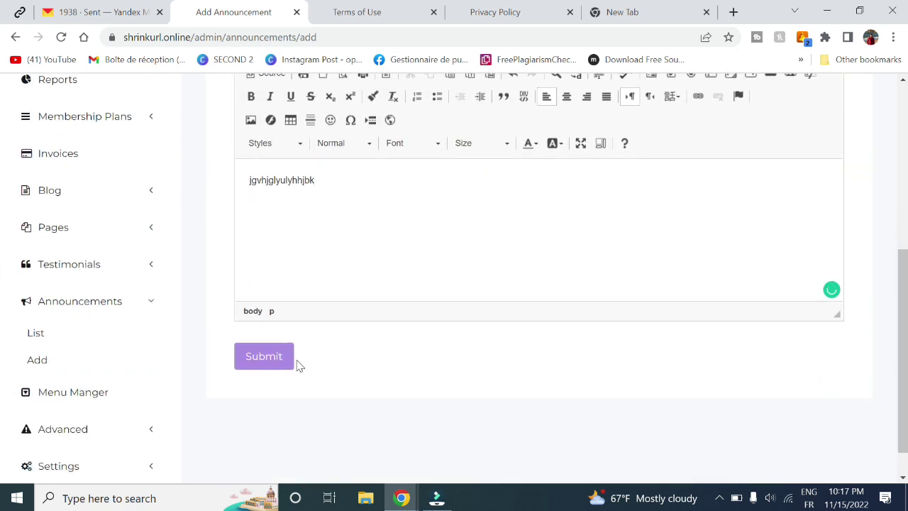
left_click(282, 363)
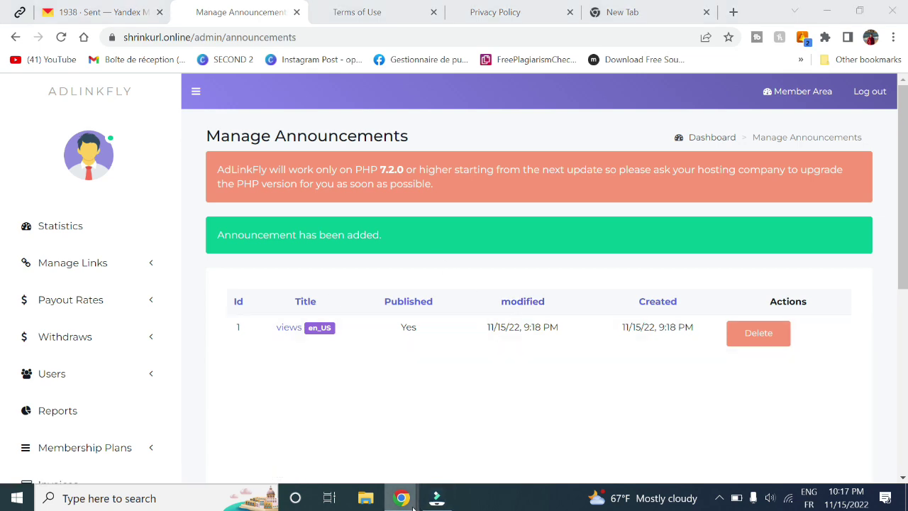
- Check the member dashboard's Announcements box for 'views', dated 11/15/22 9:18 PM
mouse_move(402, 498)
left_click(446, 465)
scroll(2, 305, "down", 5)
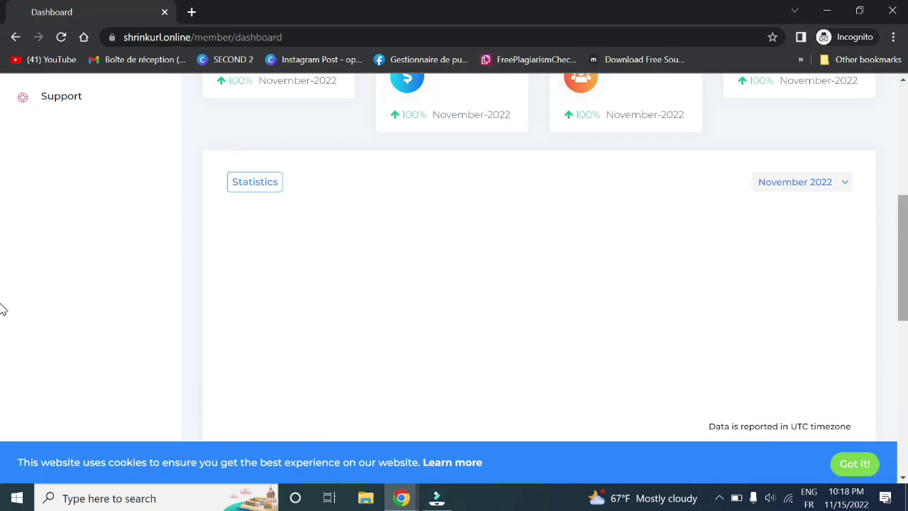
scroll(426, 120, "up", 2)
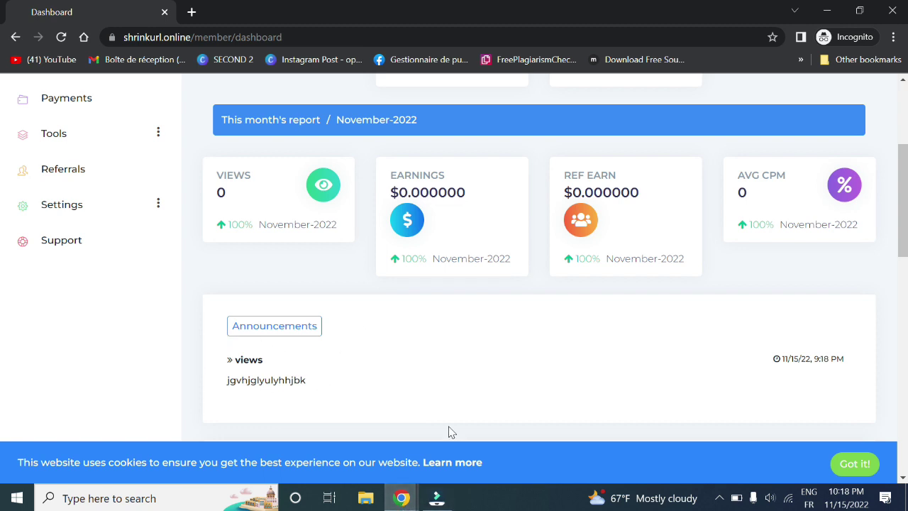
left_click(401, 499)
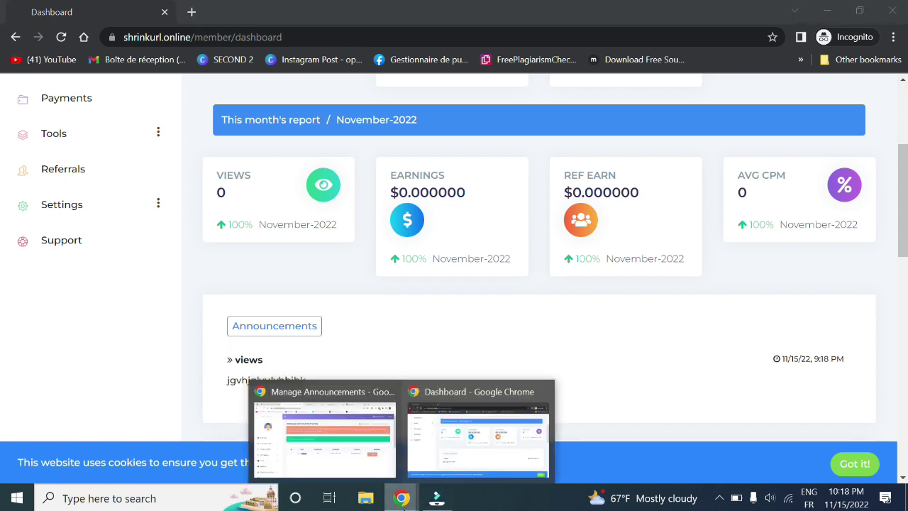
- In the admin window, open the Main Menu in Menu Manager for editing
left_click(343, 440)
scroll(341, 439, "down", 5)
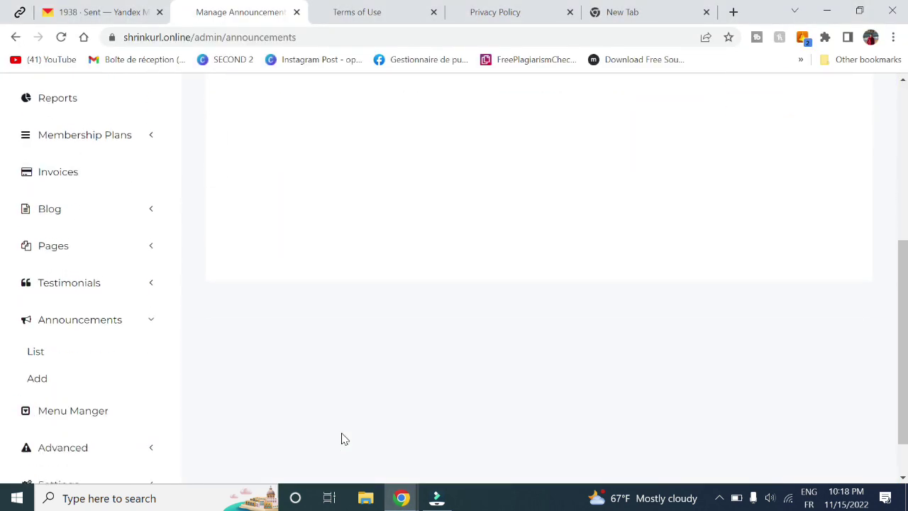
left_click(95, 422)
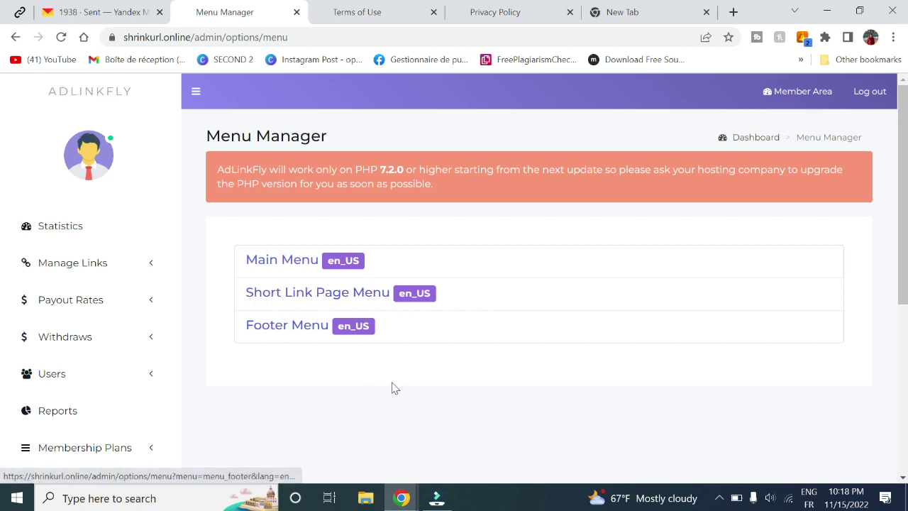
left_click(282, 262)
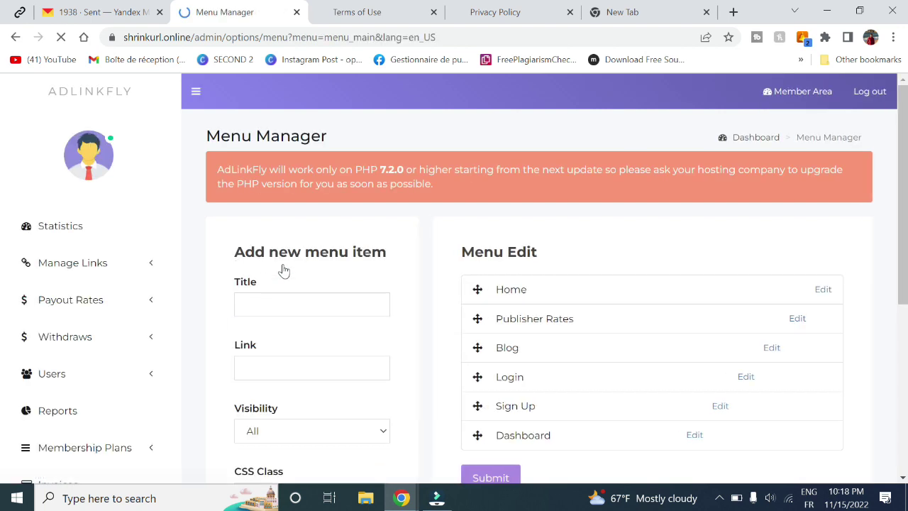
scroll(497, 248, "down", 1)
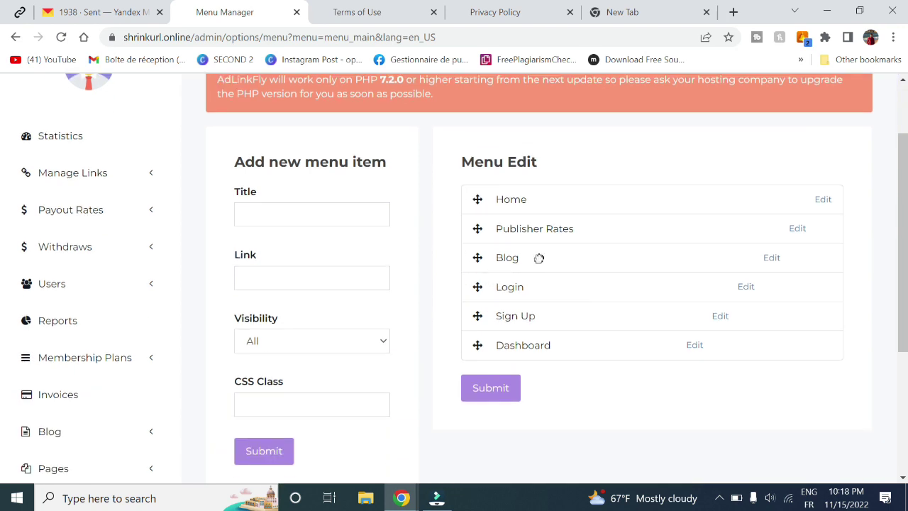
- Delete the Blog item from the Main Menu and return to the member dashboard window
left_click(773, 262)
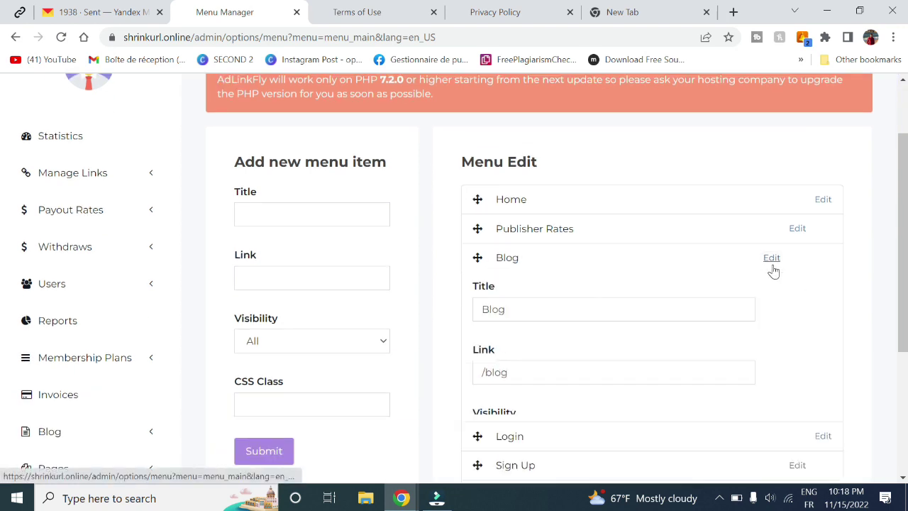
scroll(568, 337, "down", 3)
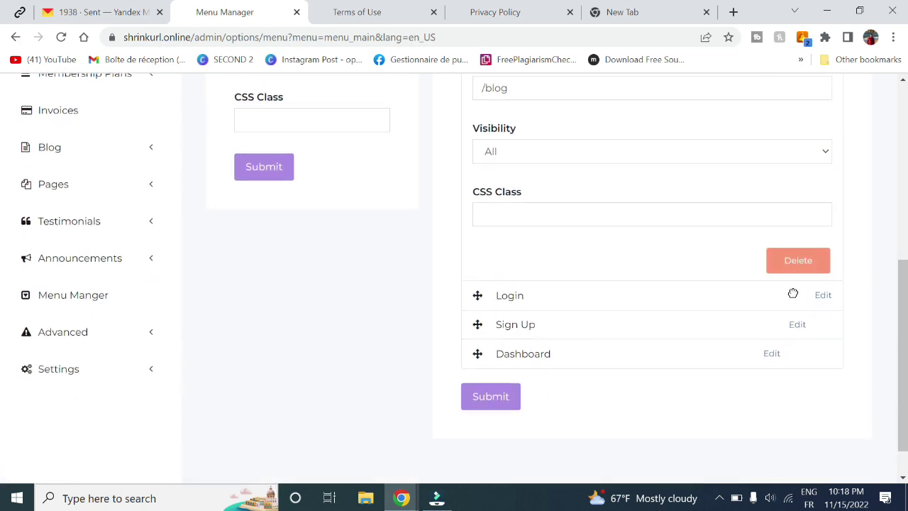
left_click(790, 276)
left_click(524, 119)
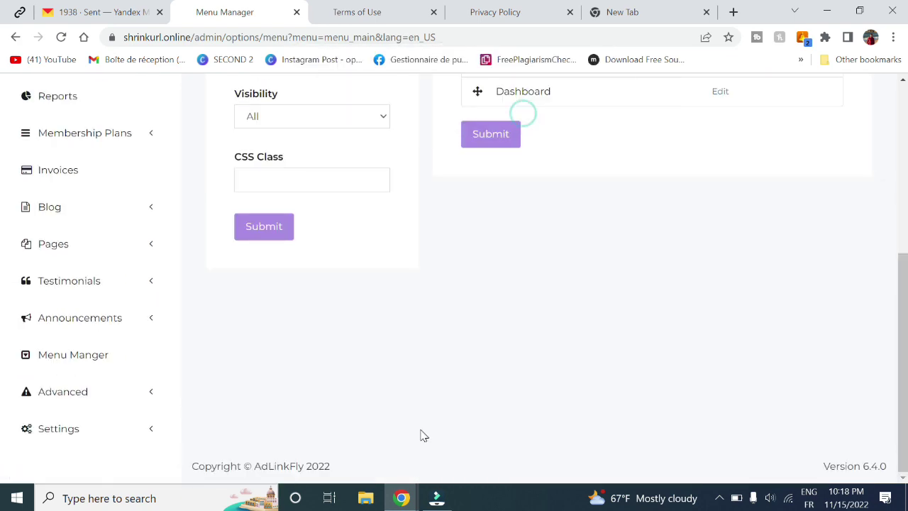
mouse_move(402, 498)
left_click(445, 439)
- Go to the public home page via the logo and reload it
scroll(245, 110, "up", 5)
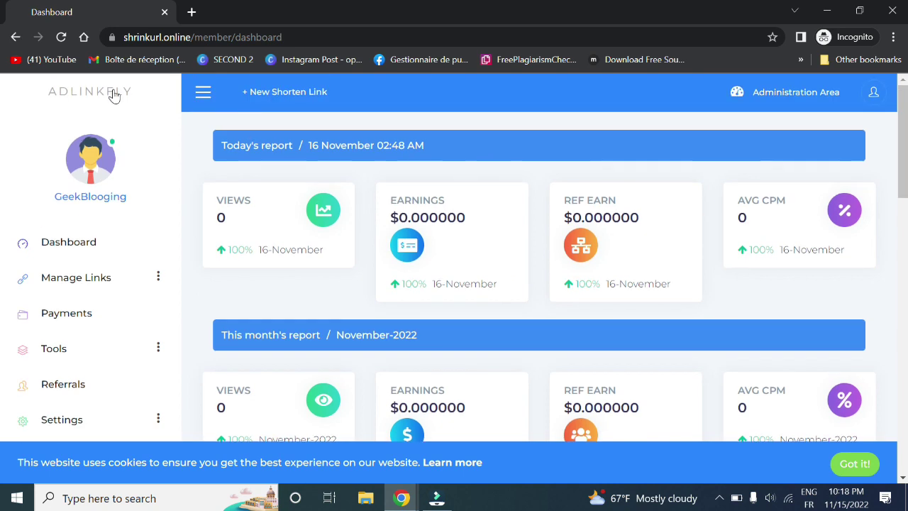
left_click(112, 96)
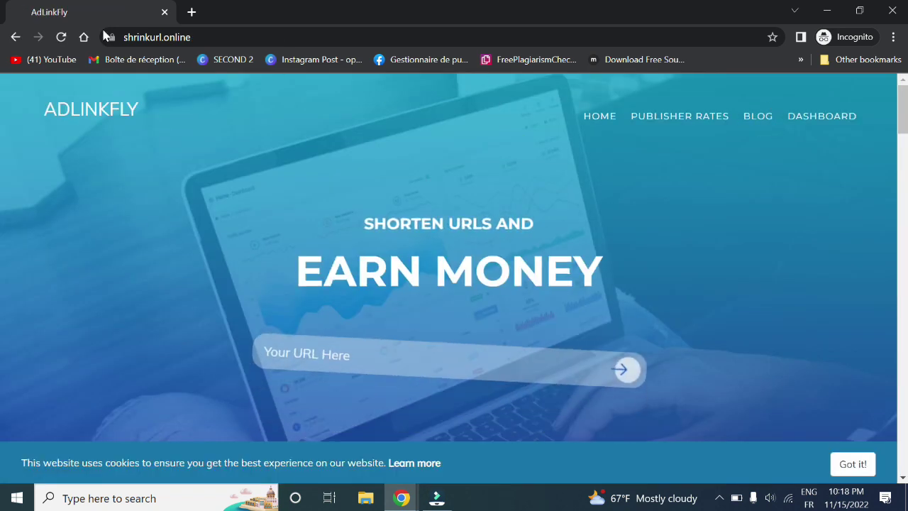
left_click(62, 37)
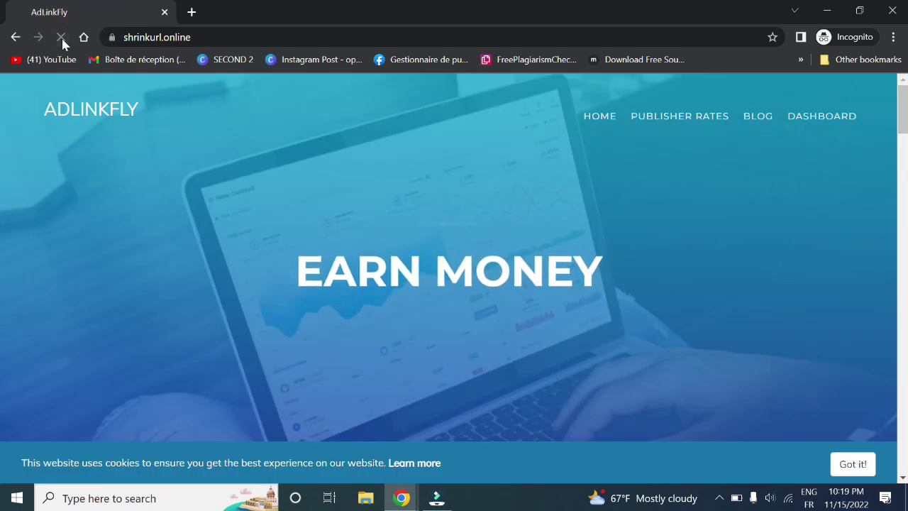
- Save the Main Menu without the Blog item in Menu Manager
mouse_move(420, 499)
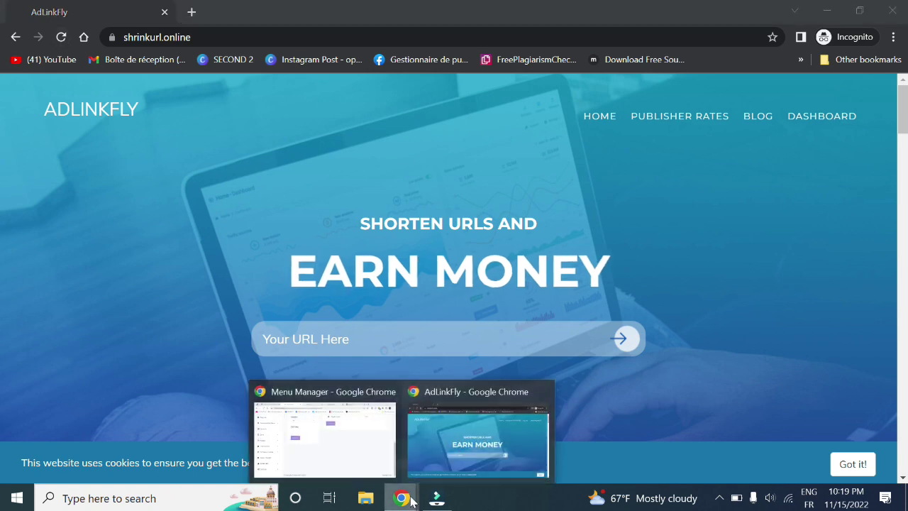
left_click(368, 461)
scroll(444, 275, "up", 4)
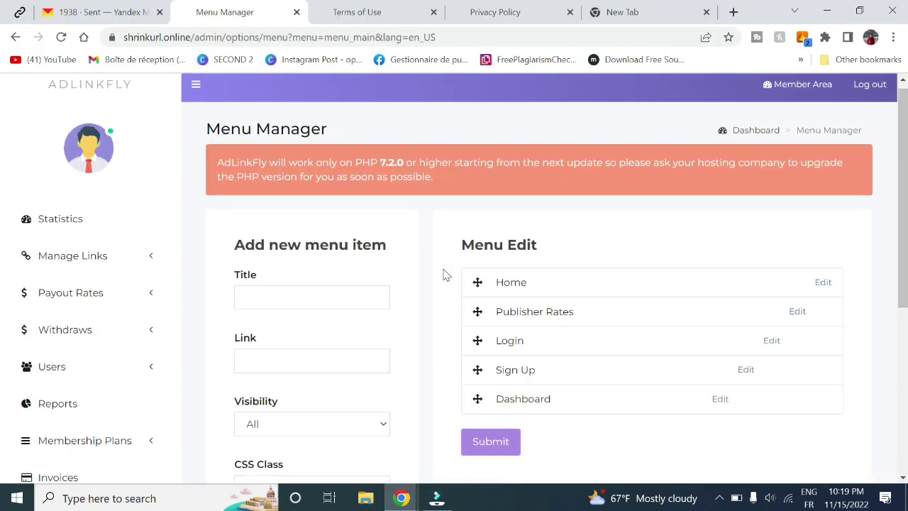
scroll(444, 274, "down", 2)
scroll(444, 274, "up", 2)
left_click(491, 438)
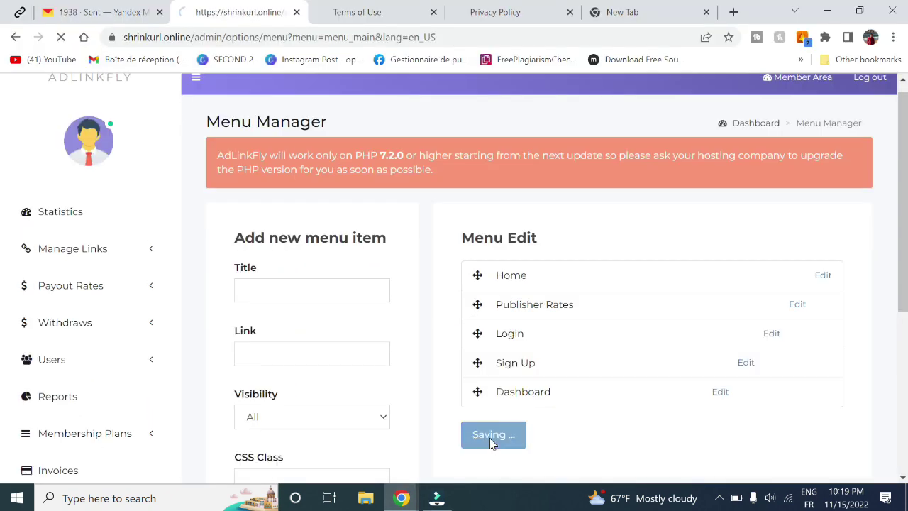
scroll(530, 458, "down", 2)
- Check the public home page navigation no longer shows Blog, then return to Menu Manager
mouse_move(401, 498)
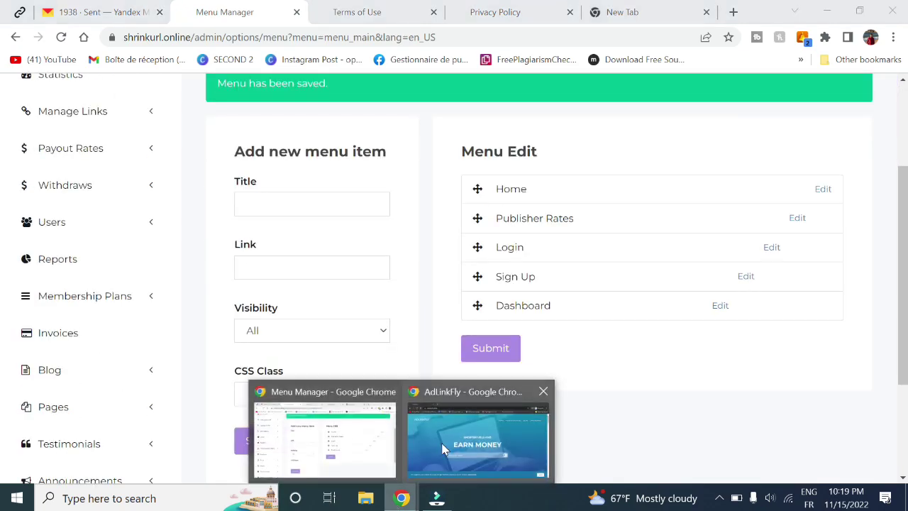
left_click(442, 450)
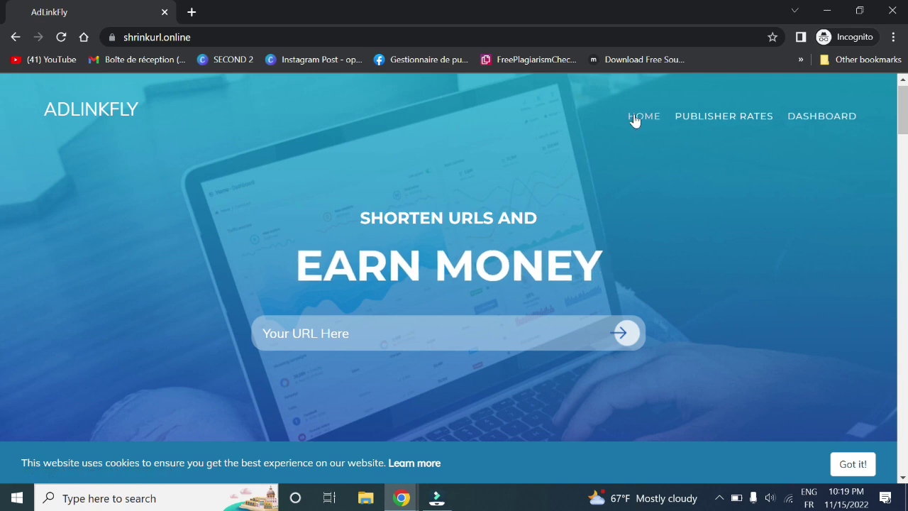
scroll(2, 284, "down", 5)
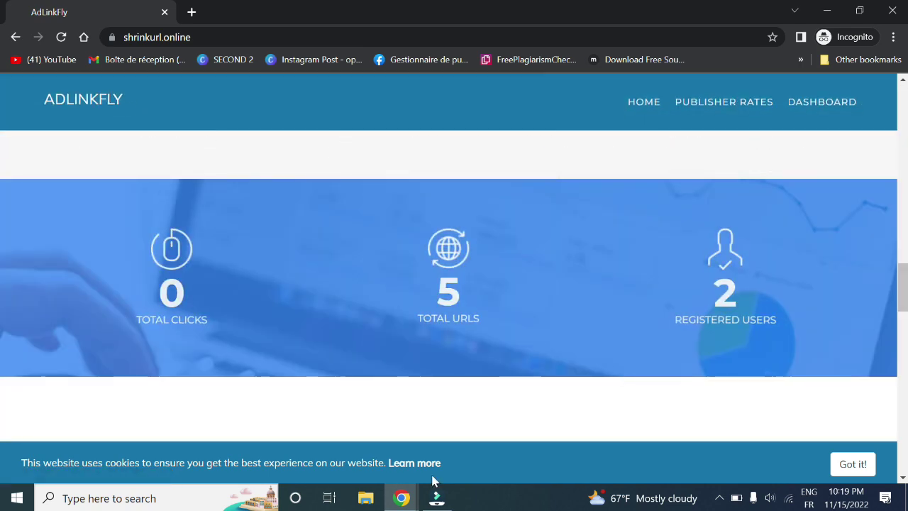
mouse_move(401, 496)
left_click(340, 438)
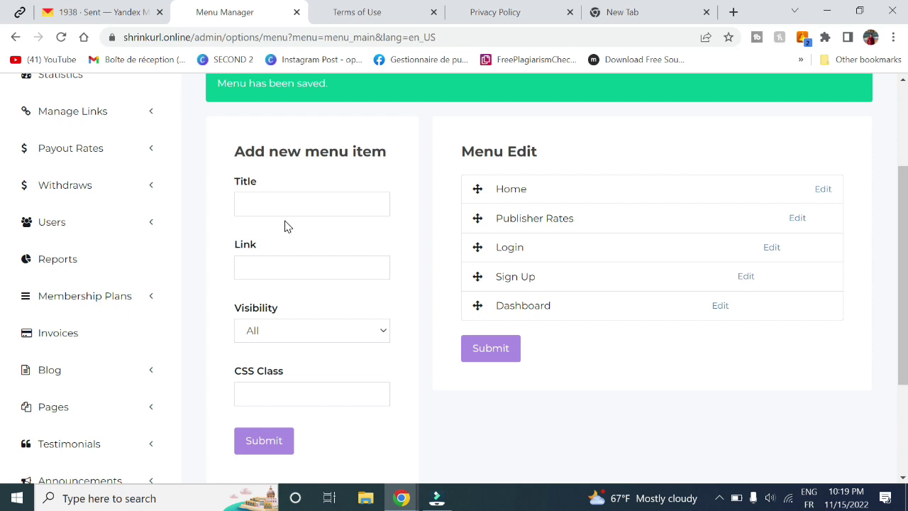
left_click(259, 199)
left_click(249, 266)
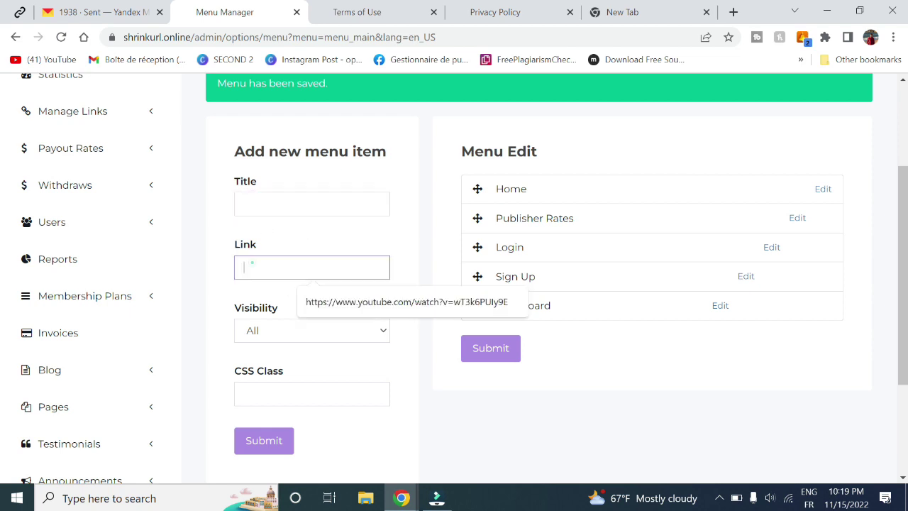
left_click(276, 334)
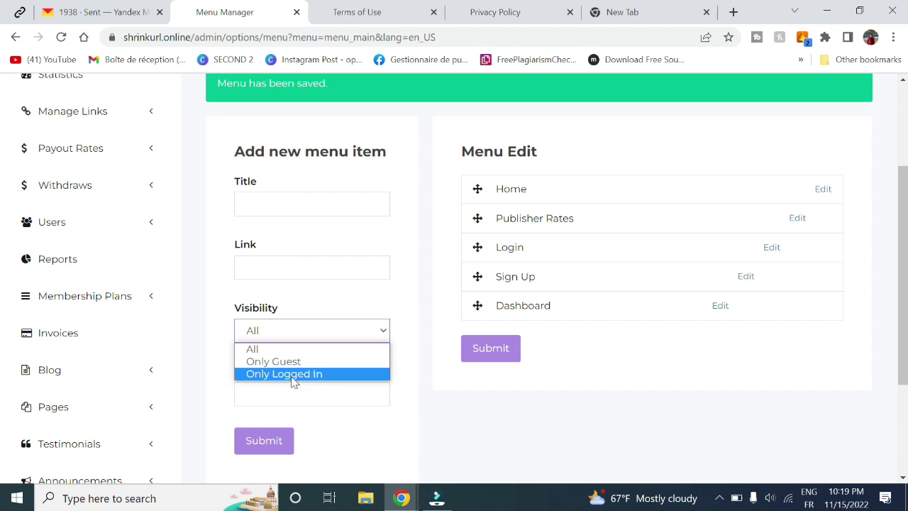
key("Up")
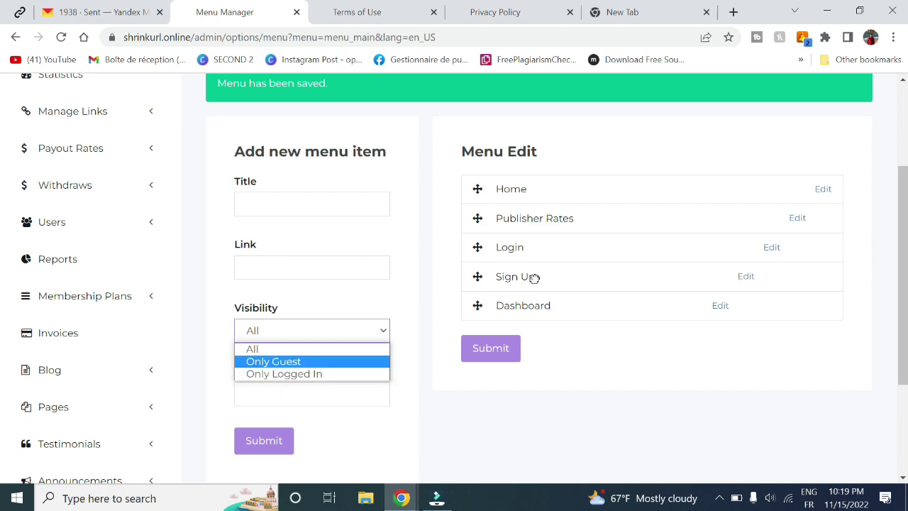
key("Down")
left_click(412, 397)
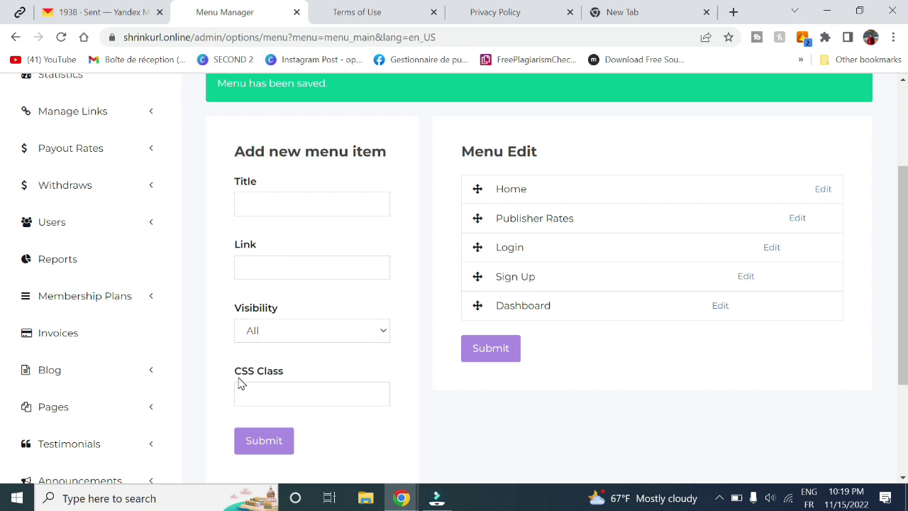
scroll(340, 359, "down", 2)
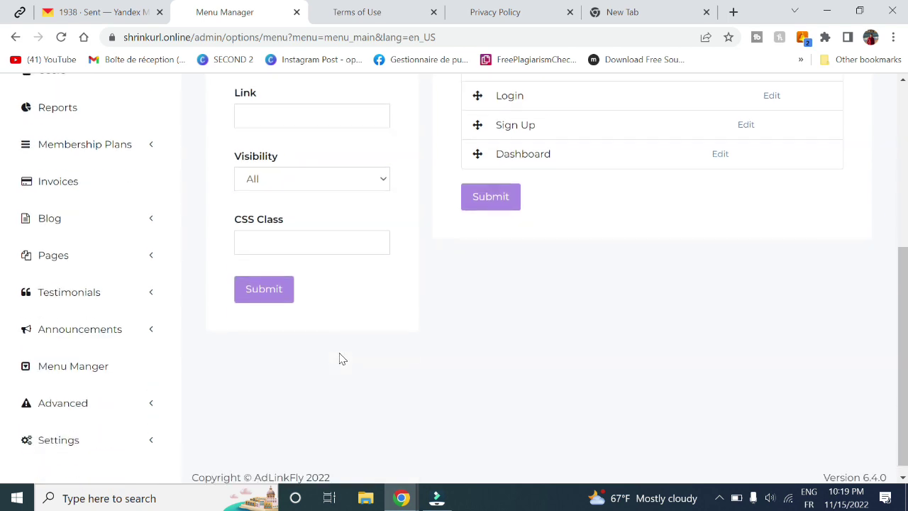
- Open the empty Statistics Table page under Advanced and expand the sidebar's Settings submenu
left_click(65, 392)
left_click(65, 392)
left_click(97, 395)
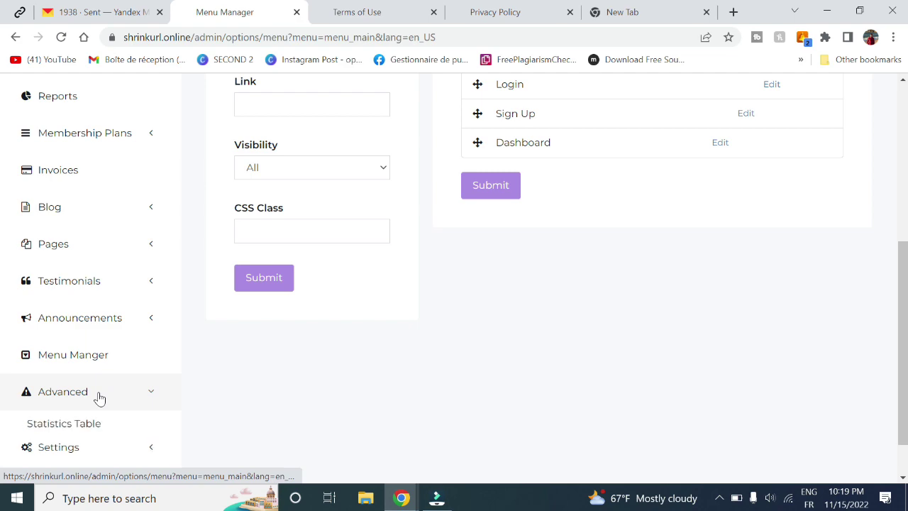
left_click(64, 424)
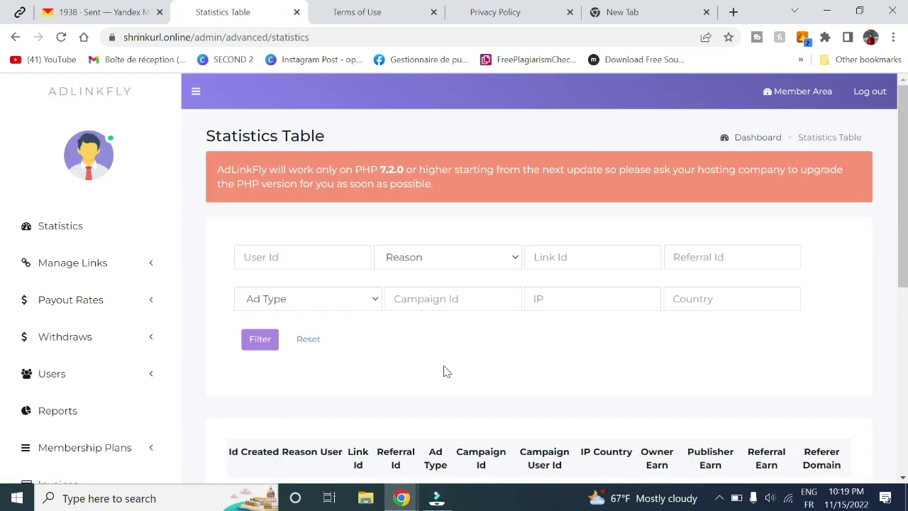
scroll(444, 371, "down", 4)
scroll(347, 193, "up", 3)
scroll(101, 378, "down", 5)
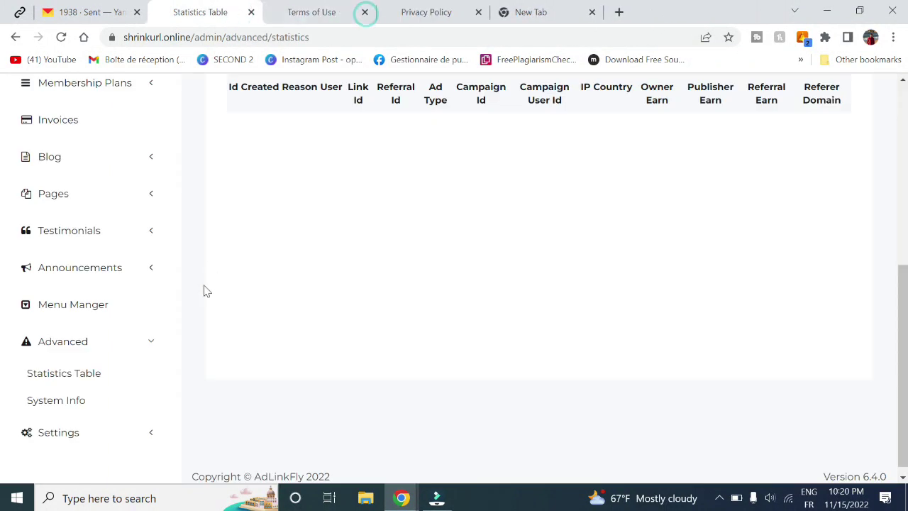
left_click(66, 432)
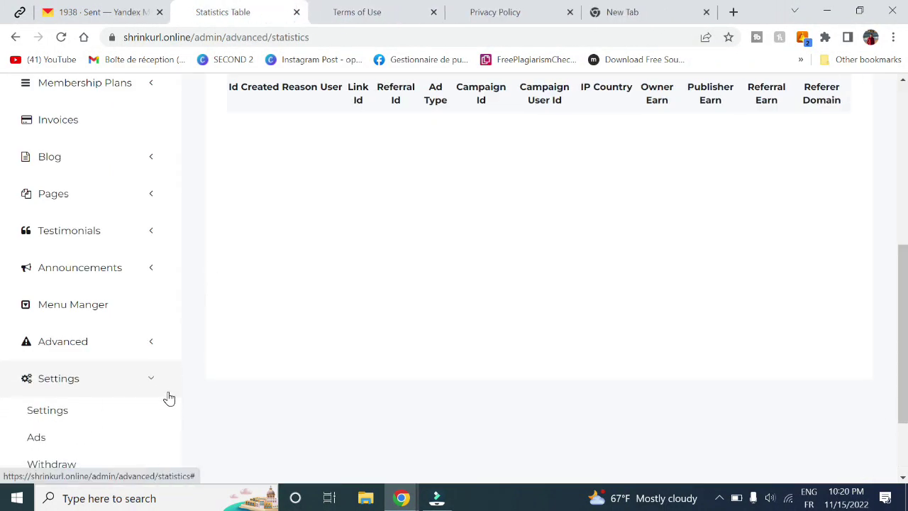
scroll(168, 397, "down", 3)
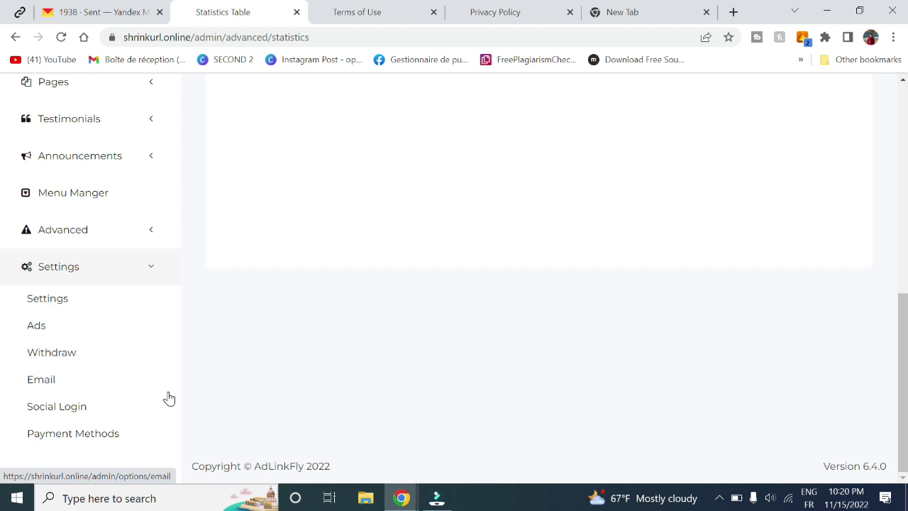